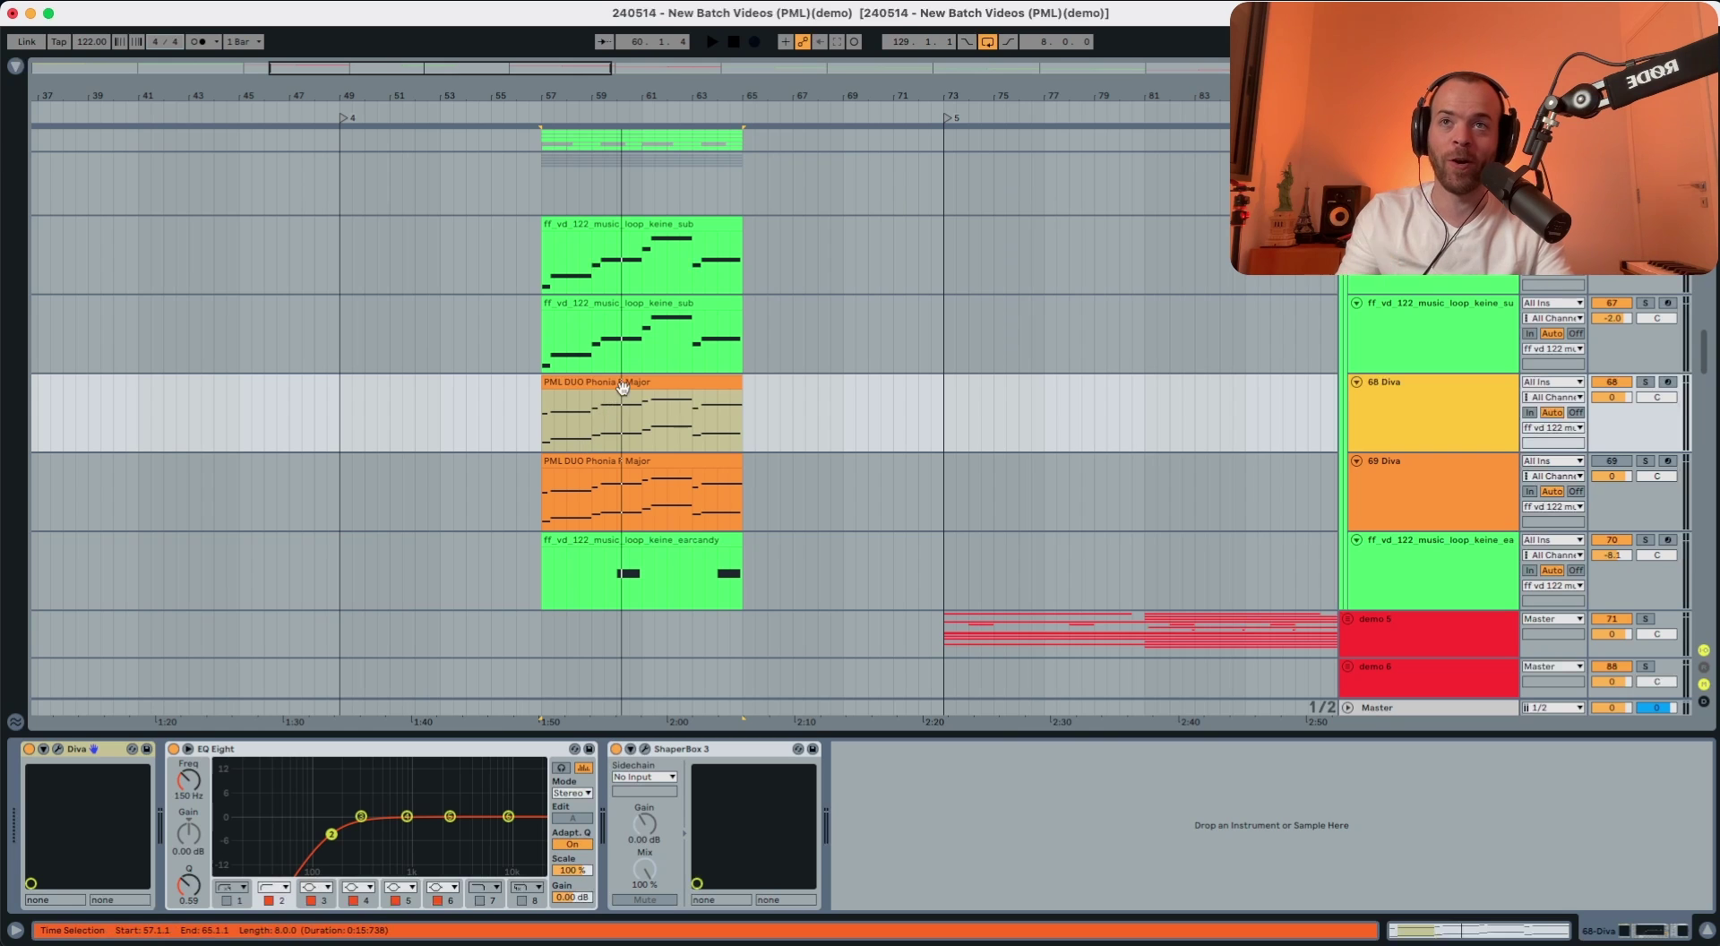
# Step: Solo the 68 Diva track and audition its PML DUO Phonia F Major clip, bypassing EQ Eight for comparison
pyautogui.click(623, 382)
pyautogui.press('s')
pyautogui.press('space')
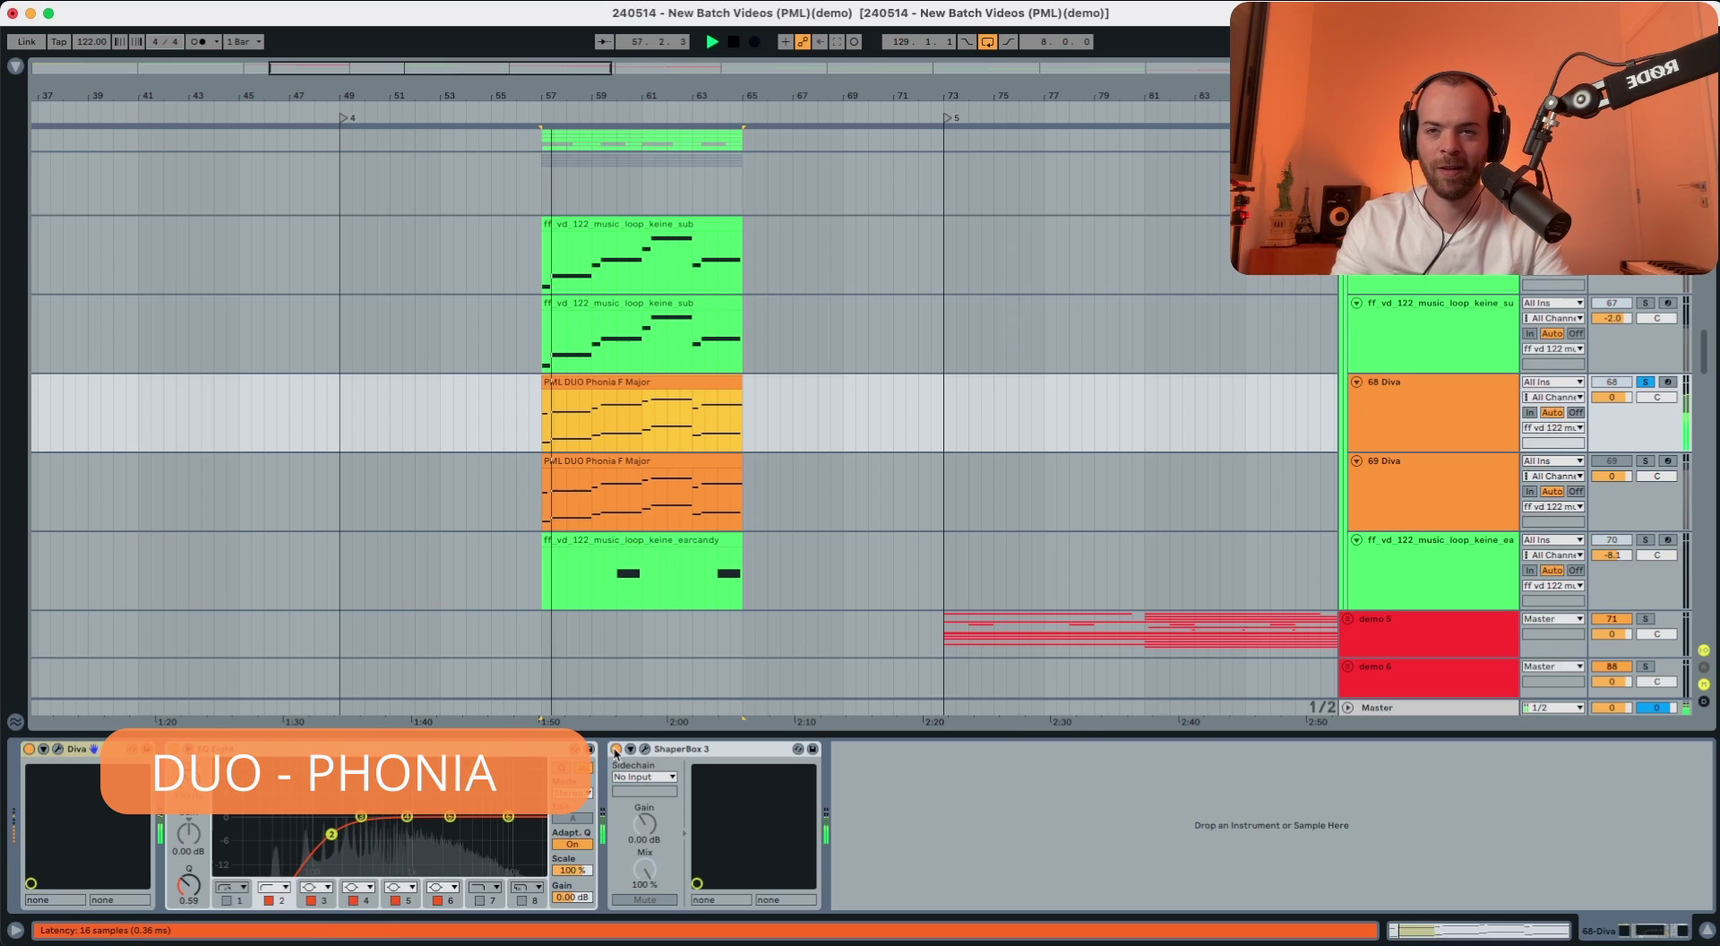
pyautogui.click(172, 748)
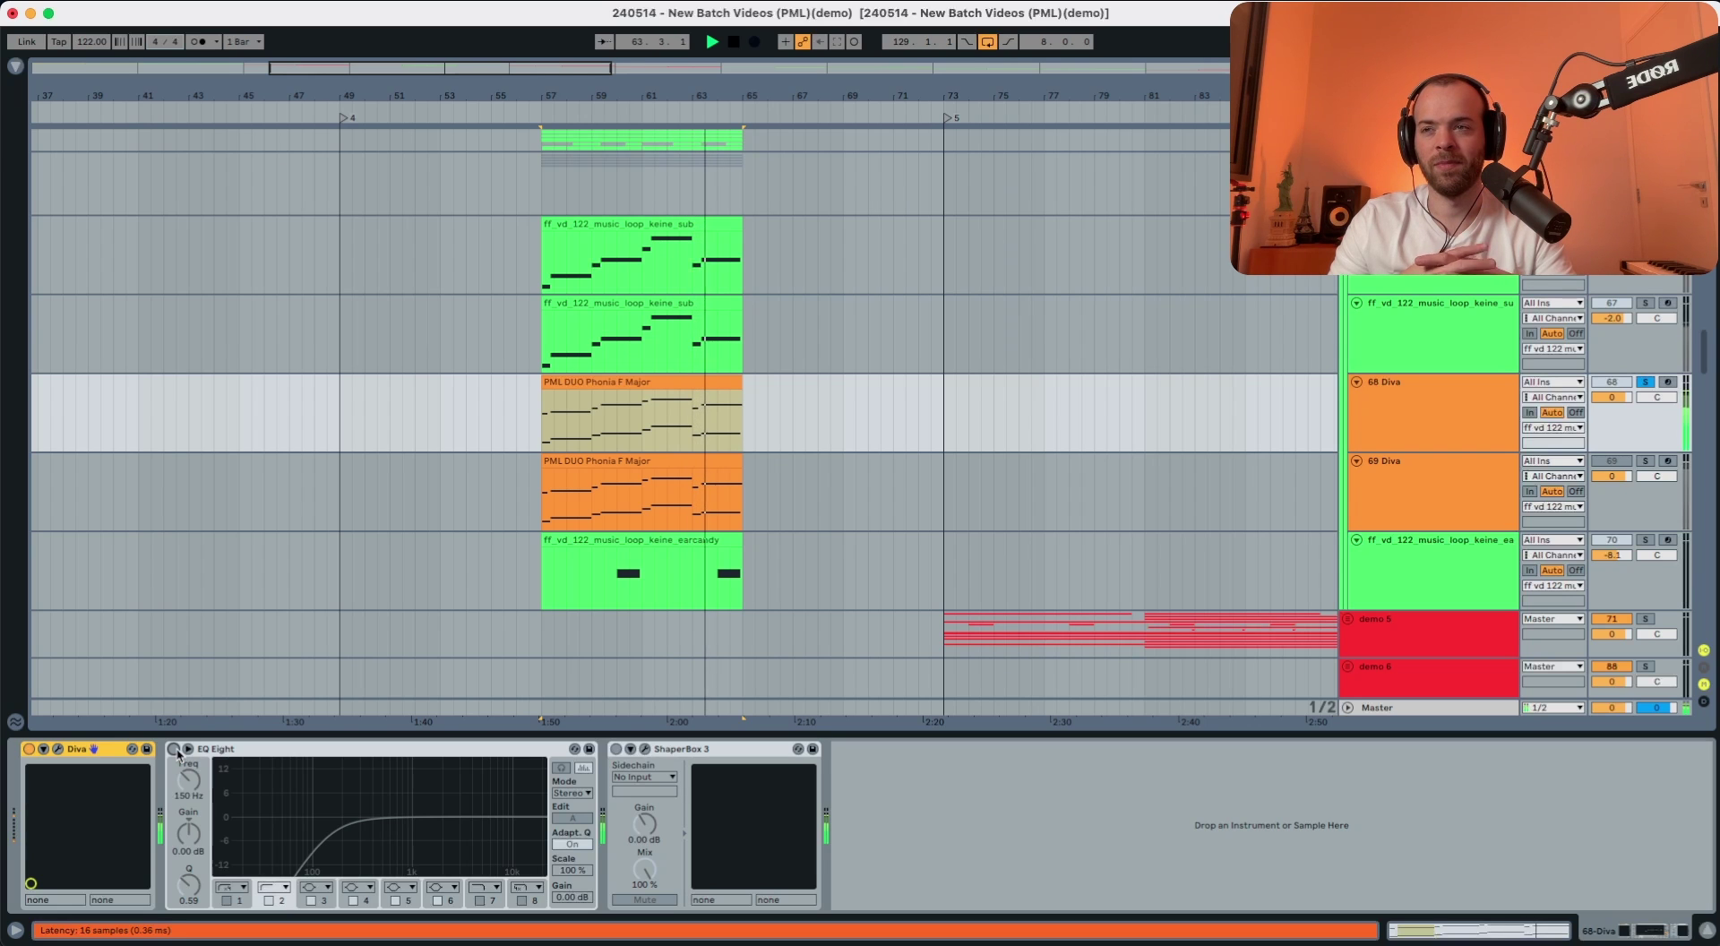
pyautogui.press('space')
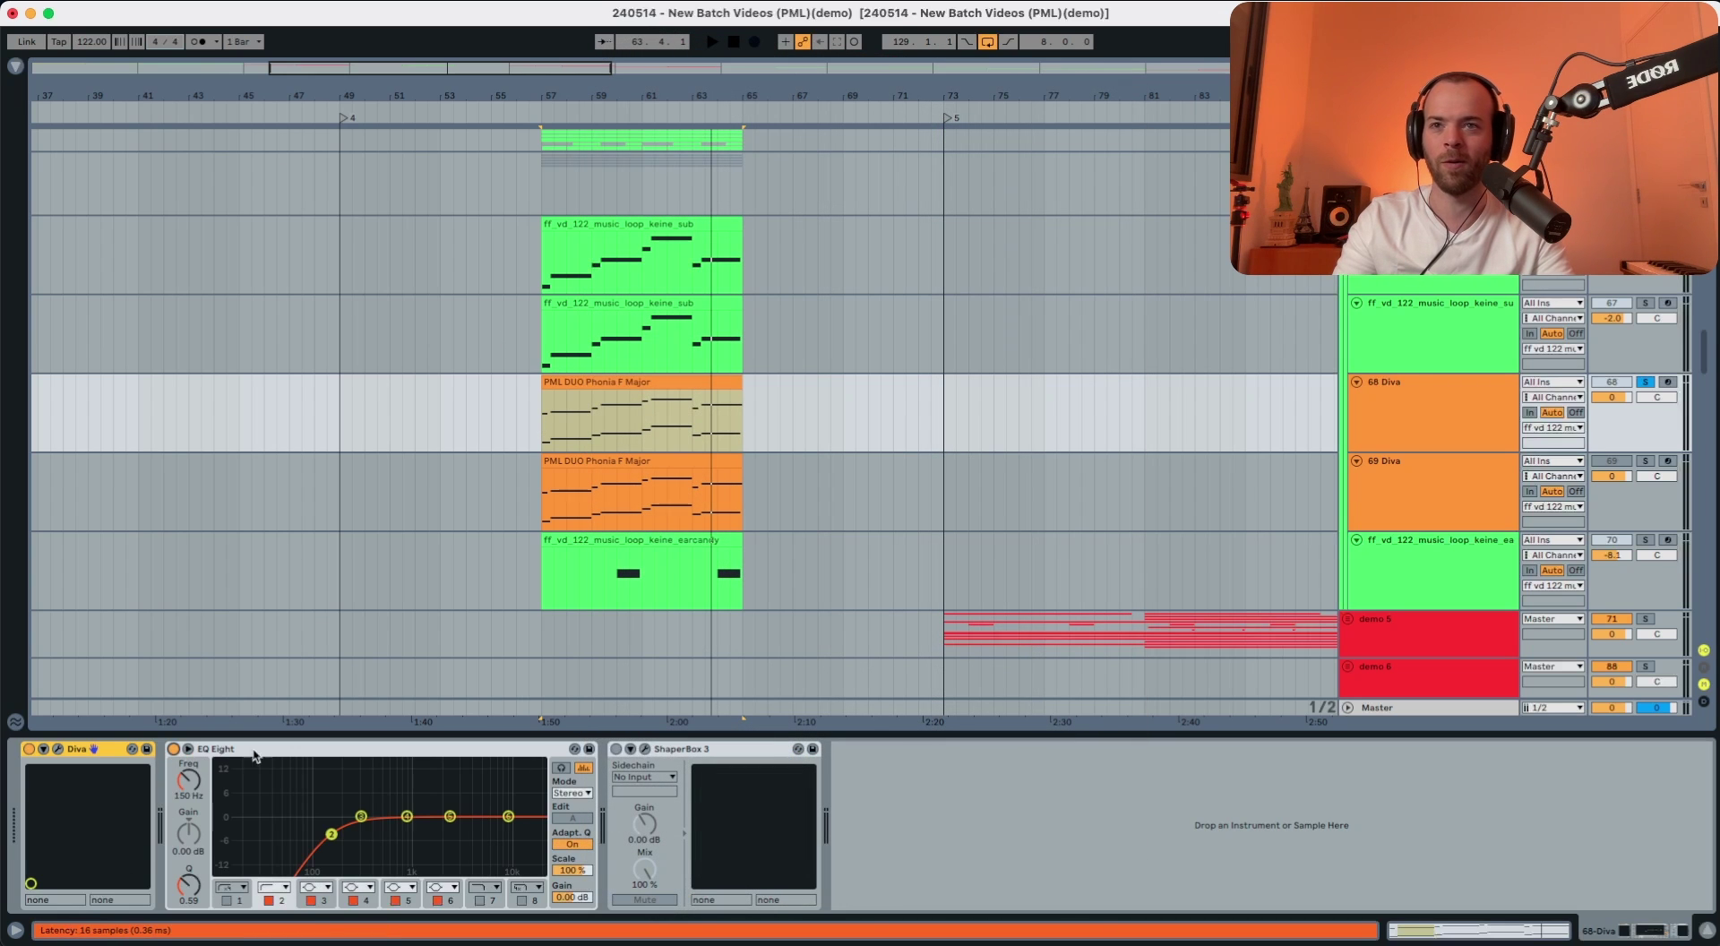
# Step: Examine the notes of the 68 Diva clip up close in the piano roll during playback
pyautogui.press('space')
pyautogui.doubleClick(642, 429)
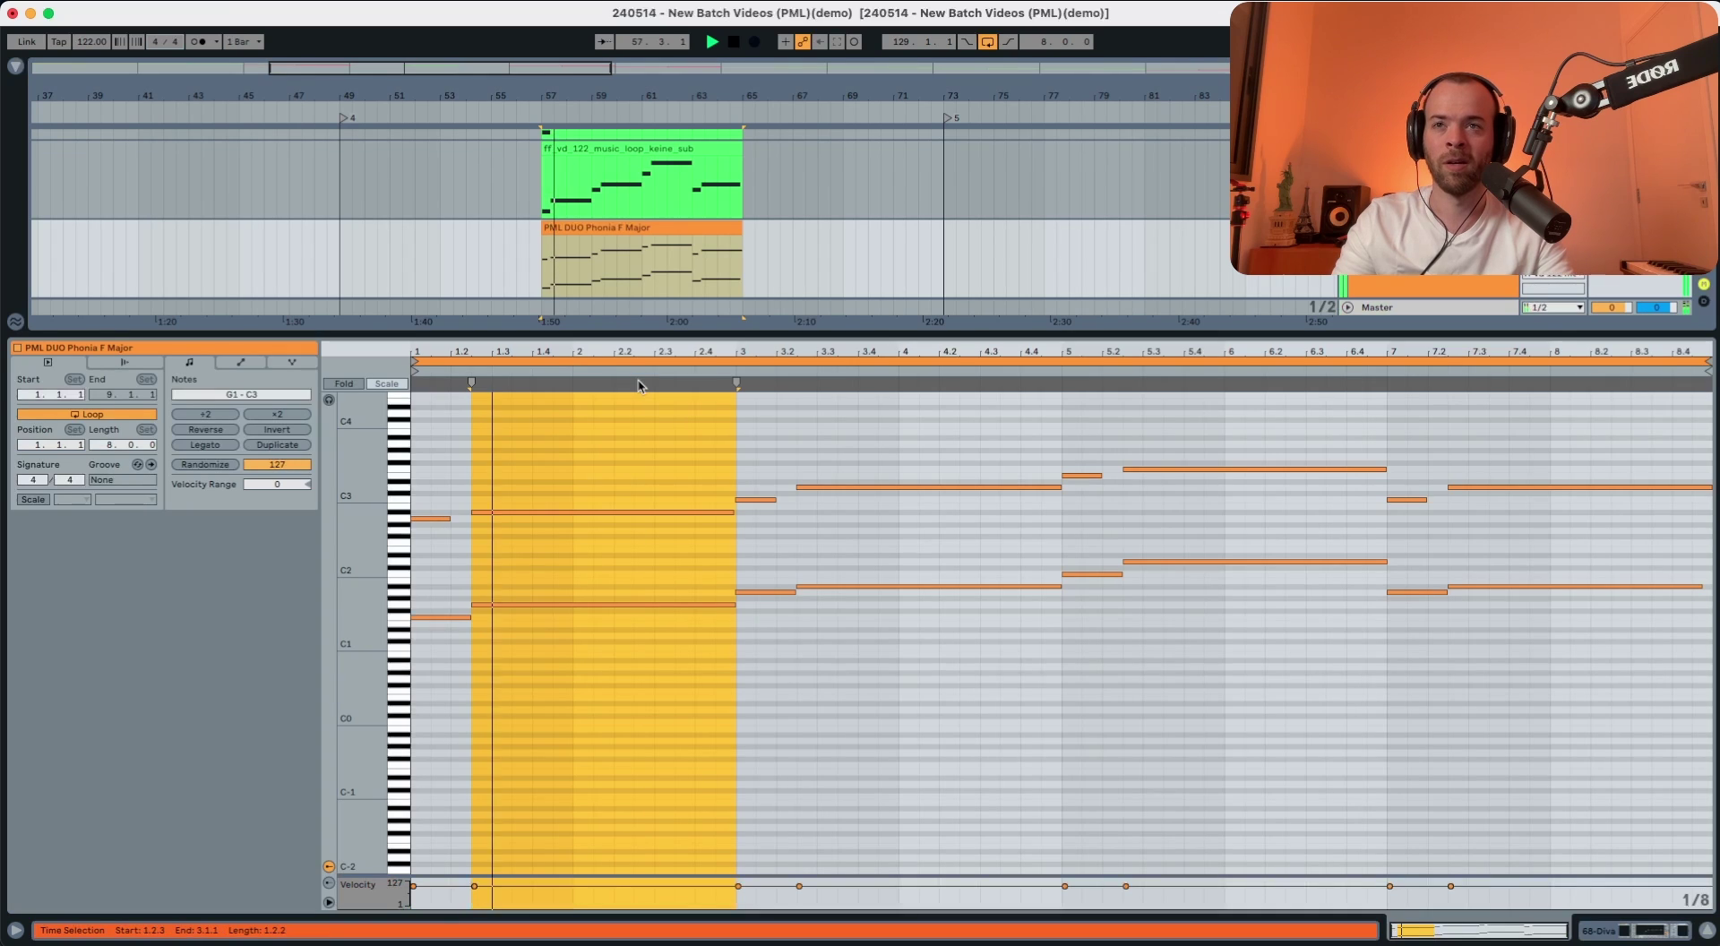
pyautogui.moveTo(369, 545); pyautogui.dragTo(430, 542)
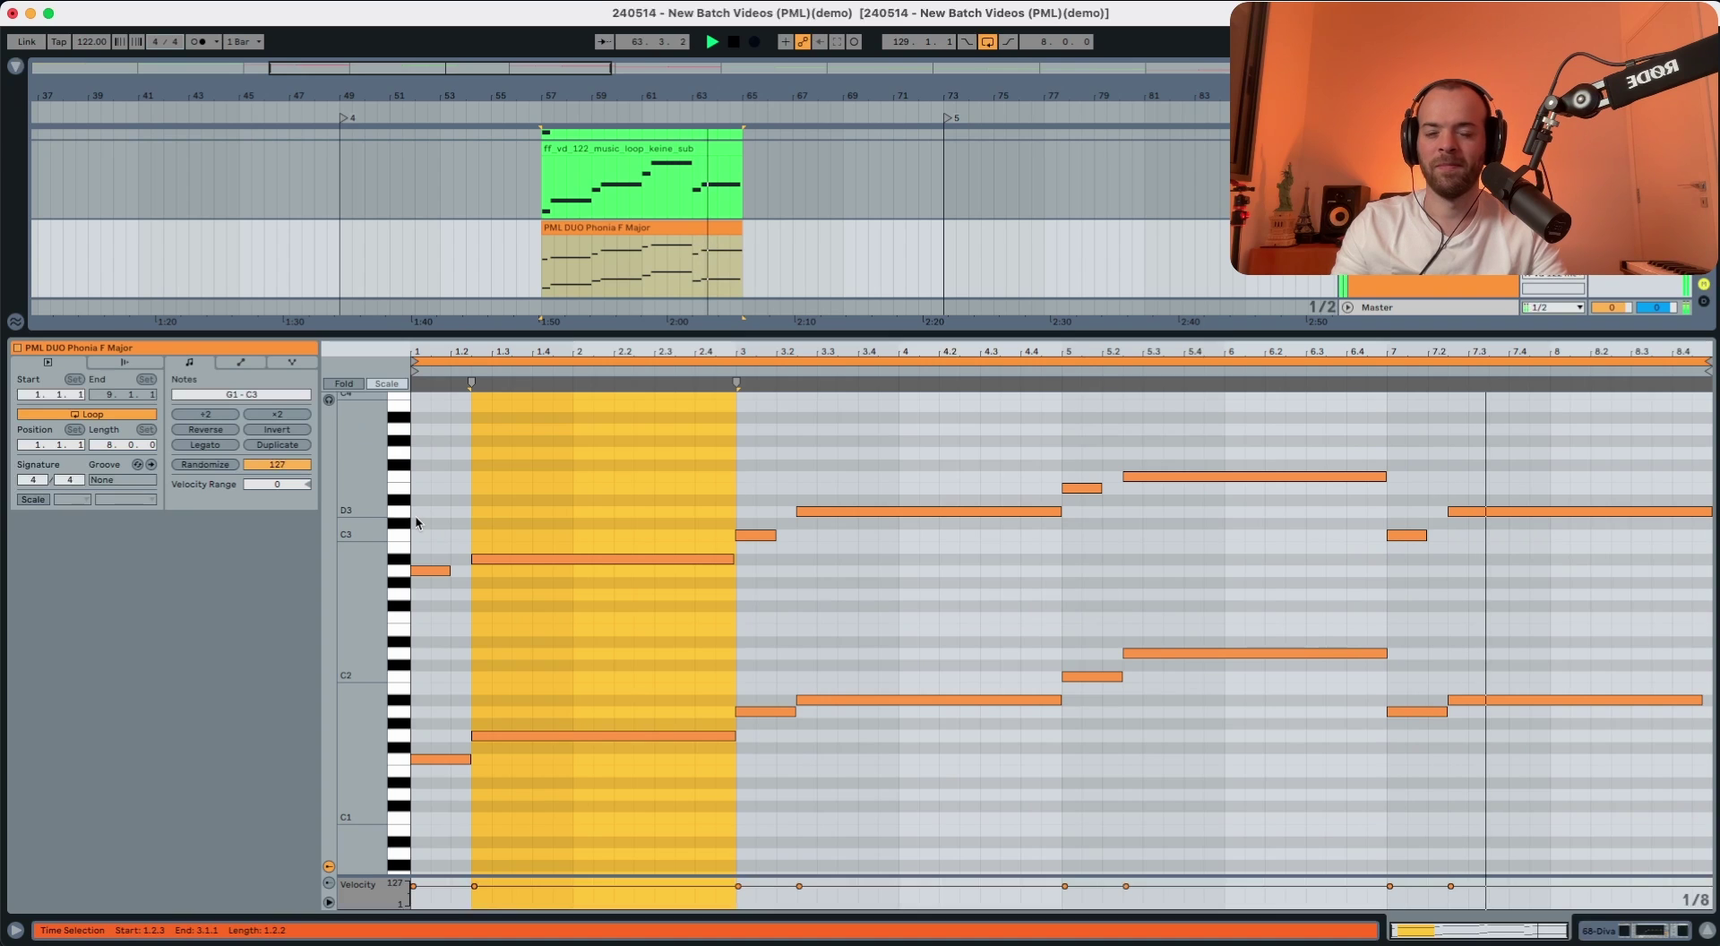
pyautogui.press('space')
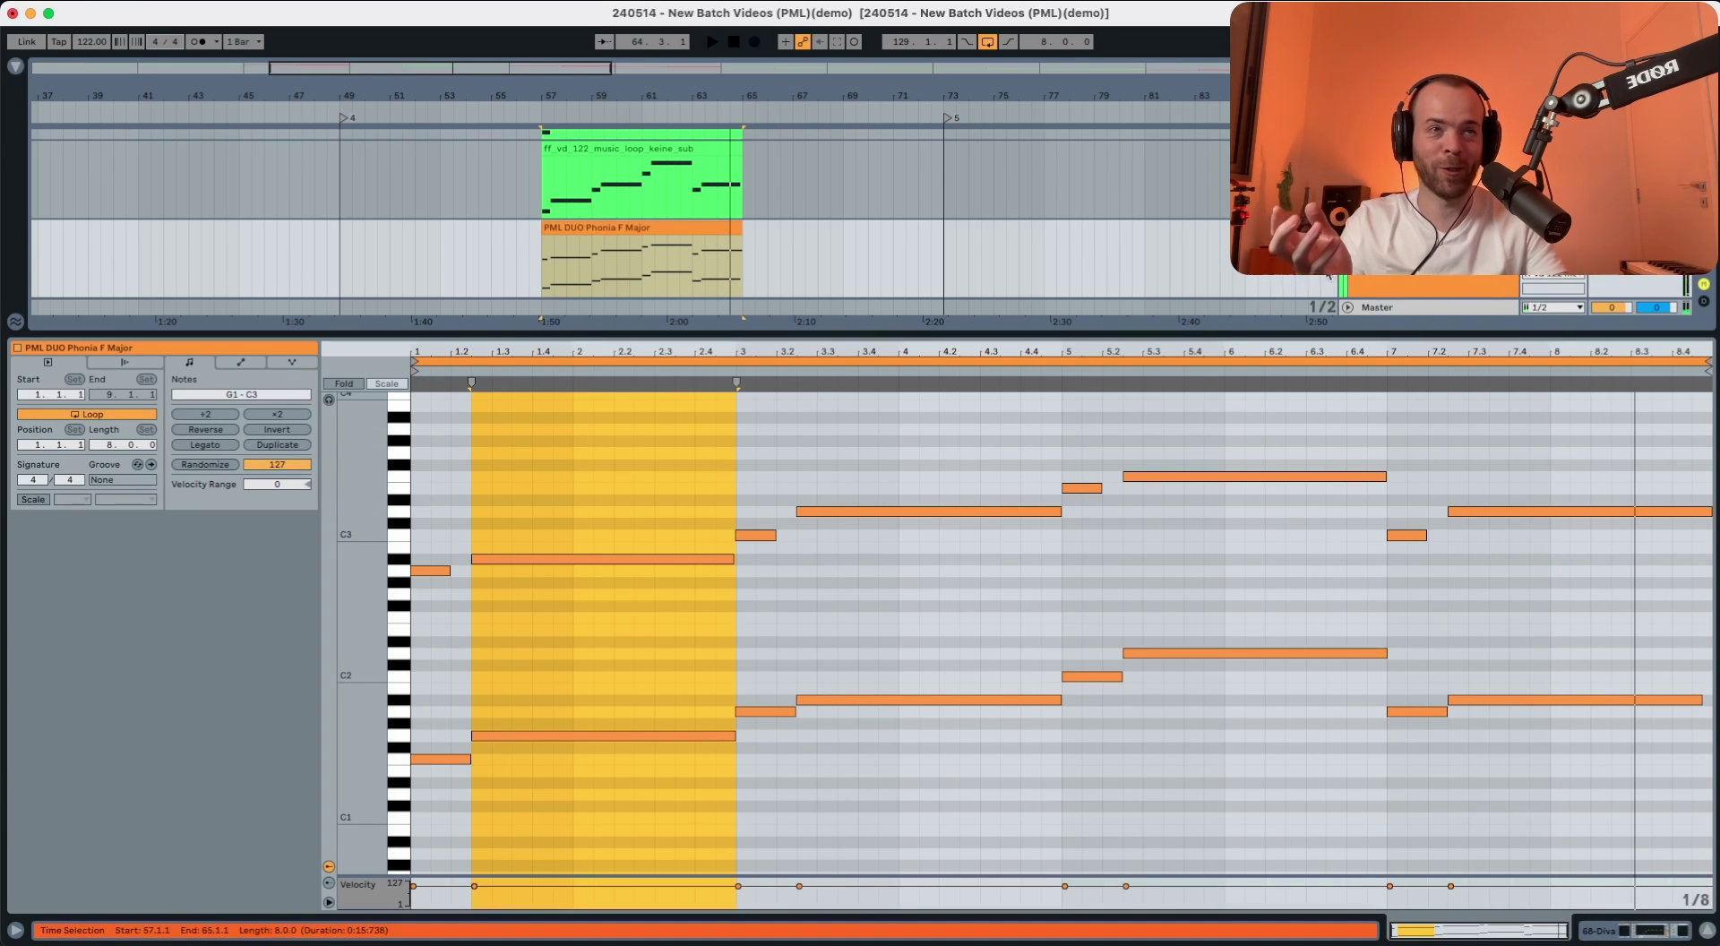
# Step: Bring up the Diva synth on the 69 Diva track with its device chain and audition the starting sound
pyautogui.click(1433, 229)
pyautogui.press('super+d')
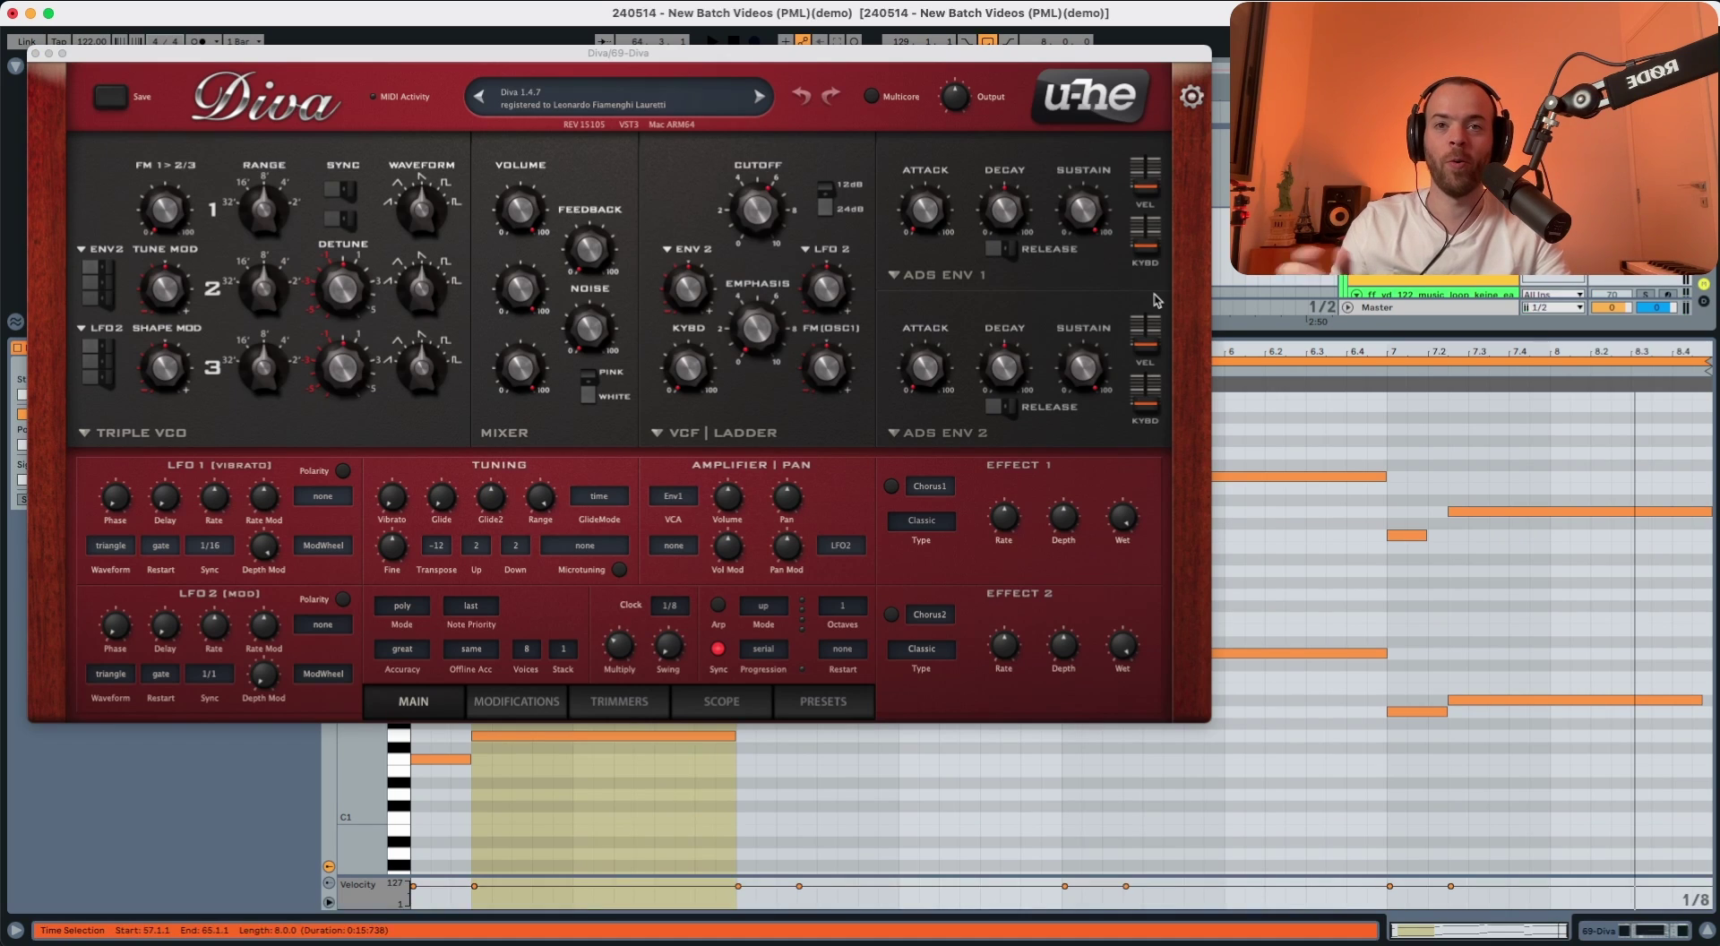
pyautogui.hotkey('shift', 'Tab')
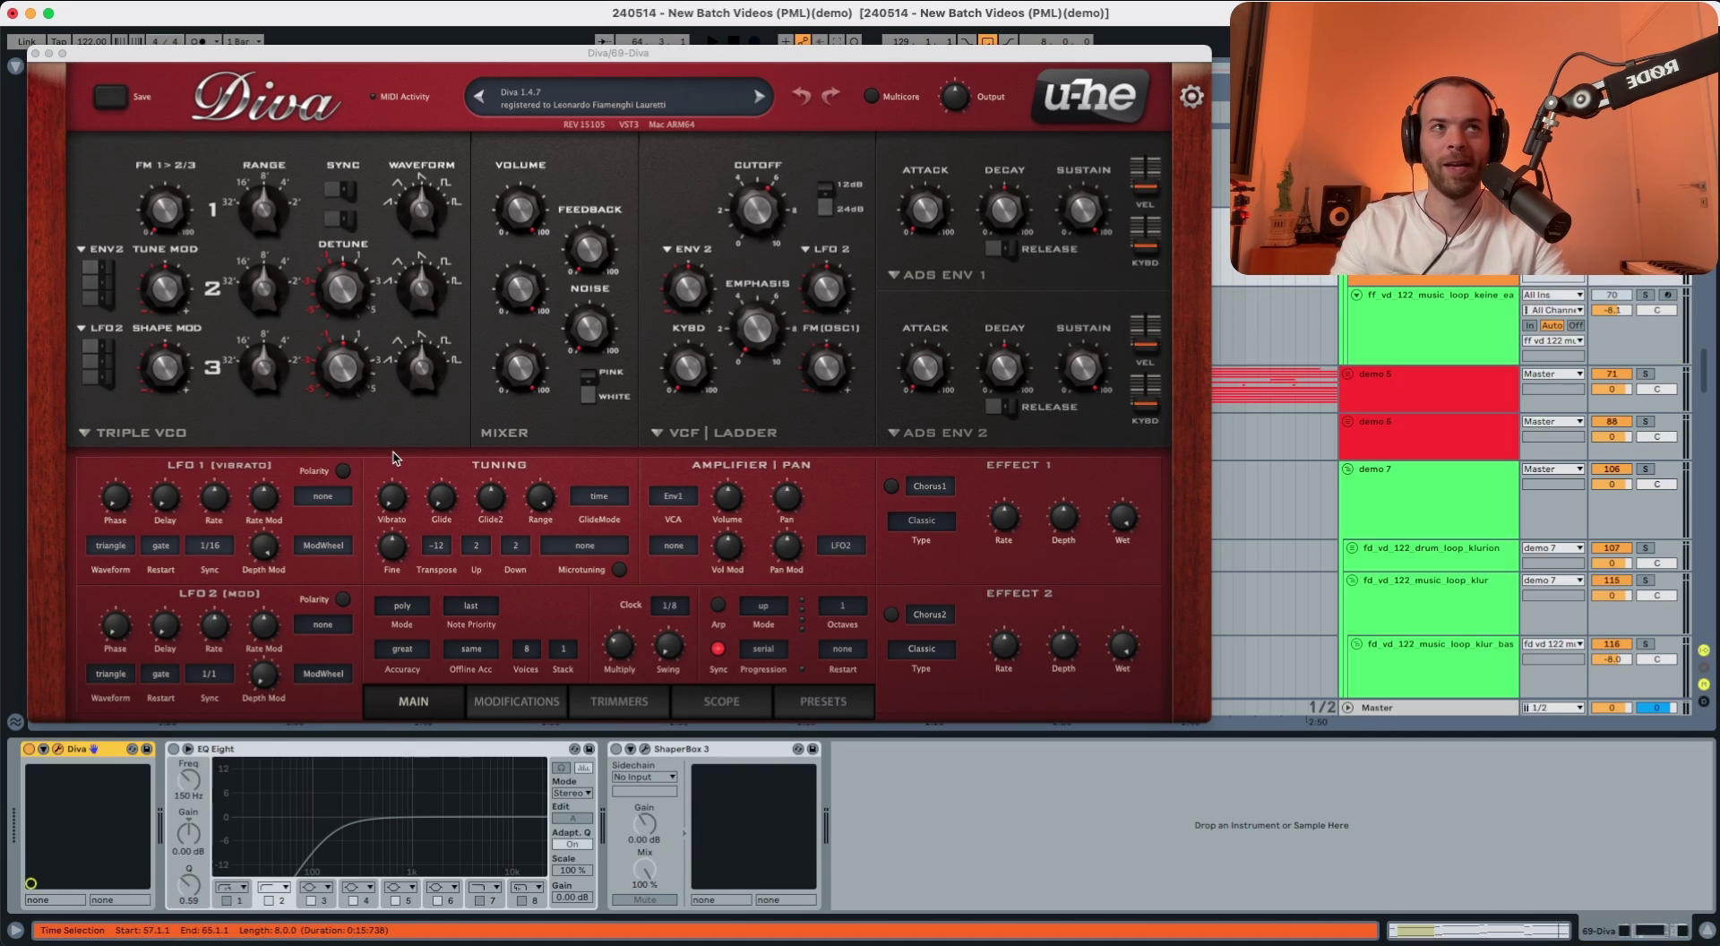
pyautogui.press('space')
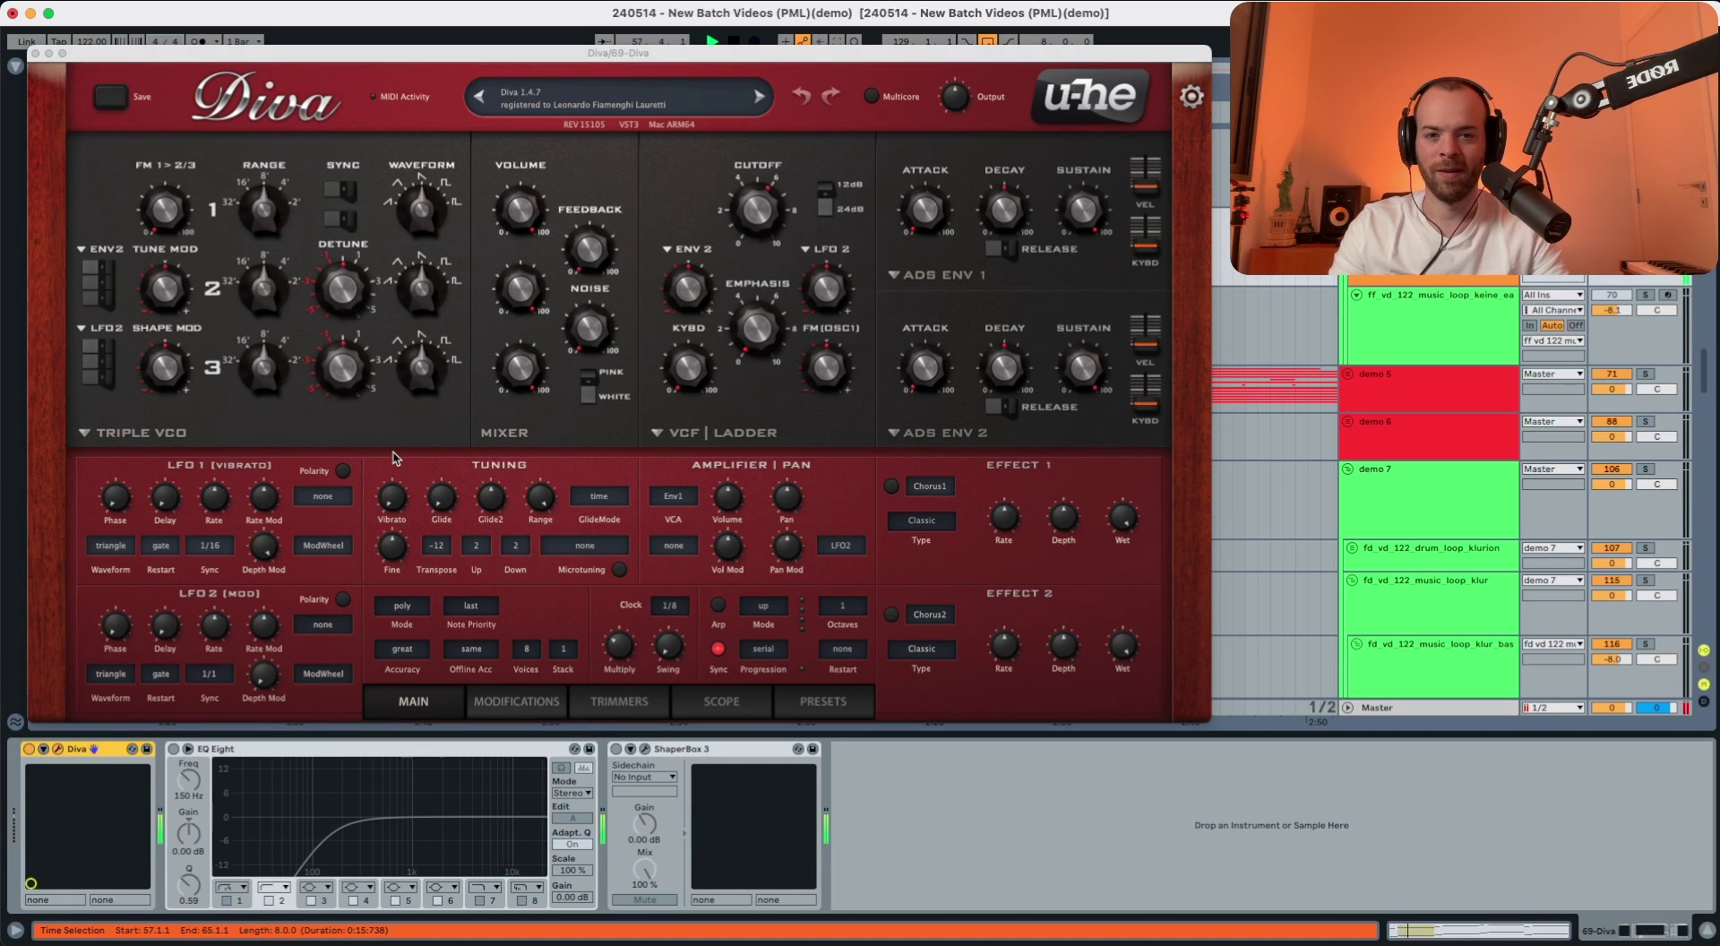
pyautogui.press('space')
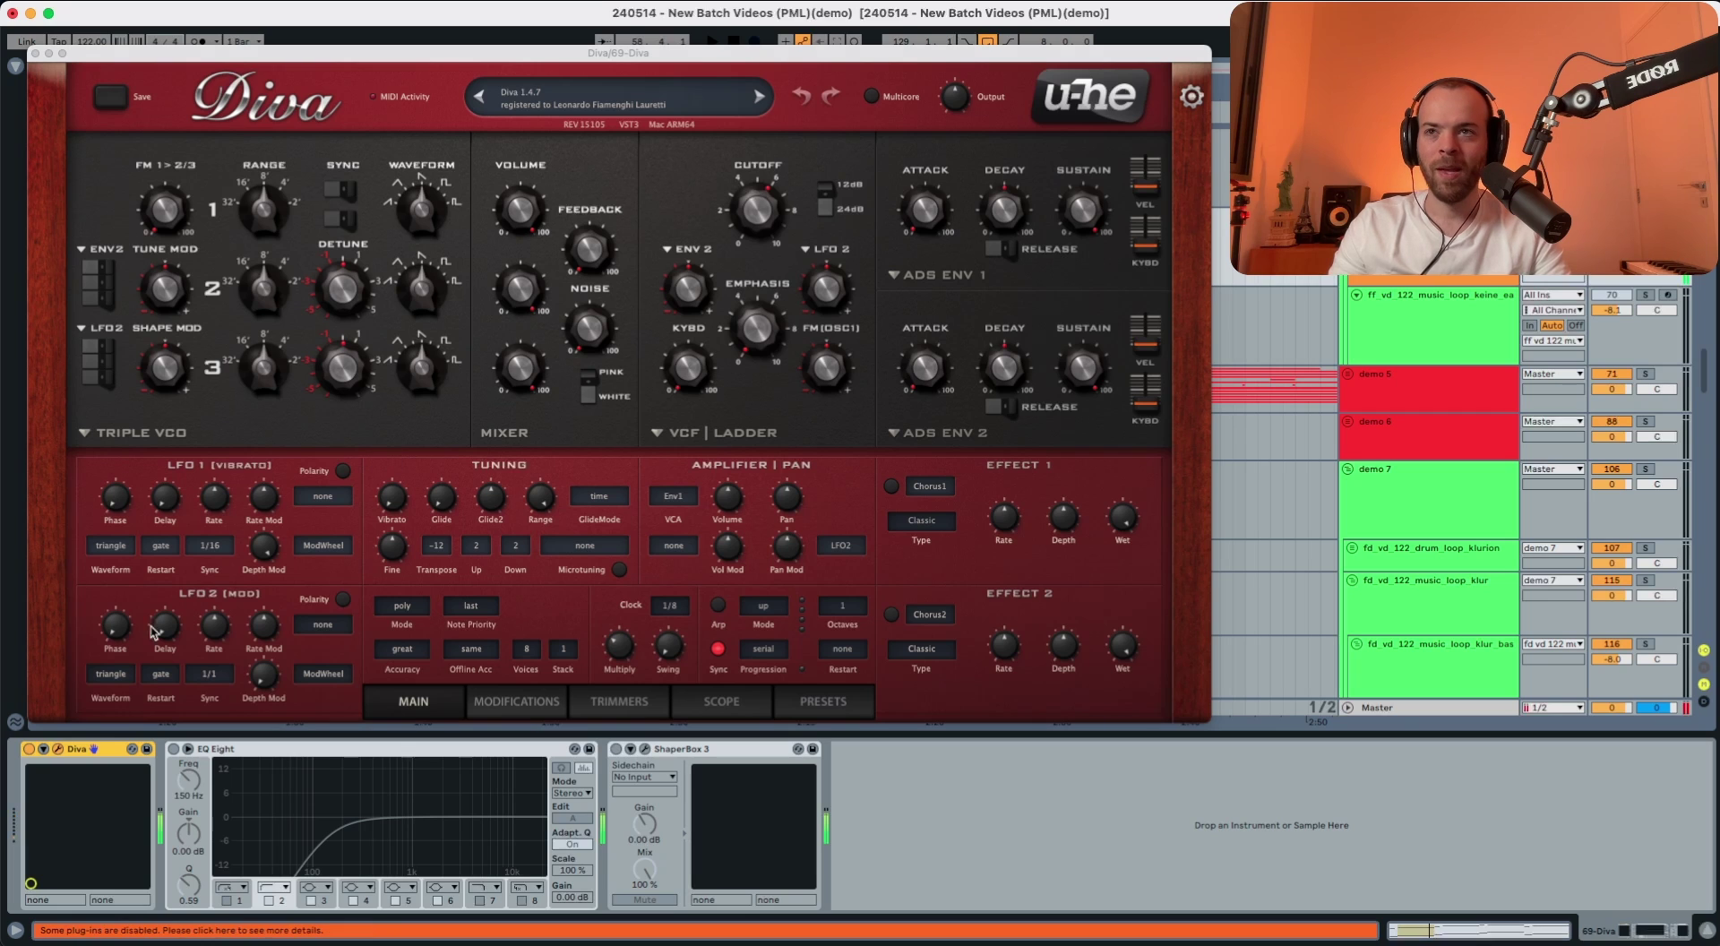
# Step: Set Diva's transpose to 0 and its voice mode to duo while the clip plays
pyautogui.click(439, 548)
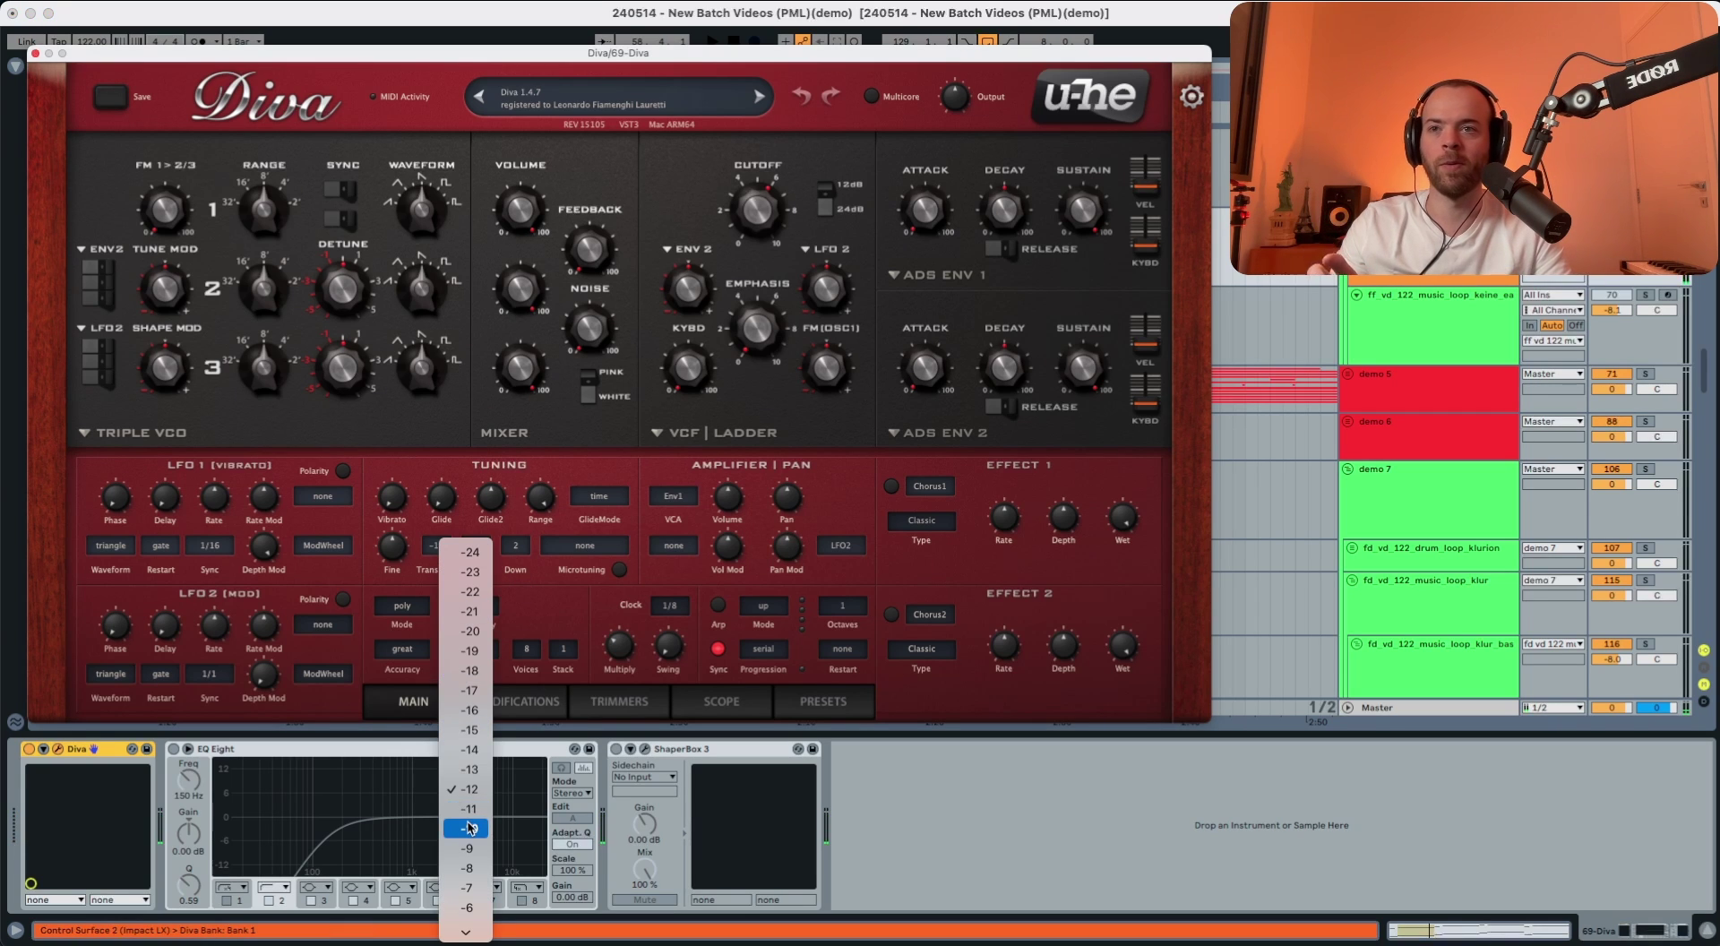
pyautogui.click(467, 868)
pyautogui.press('space')
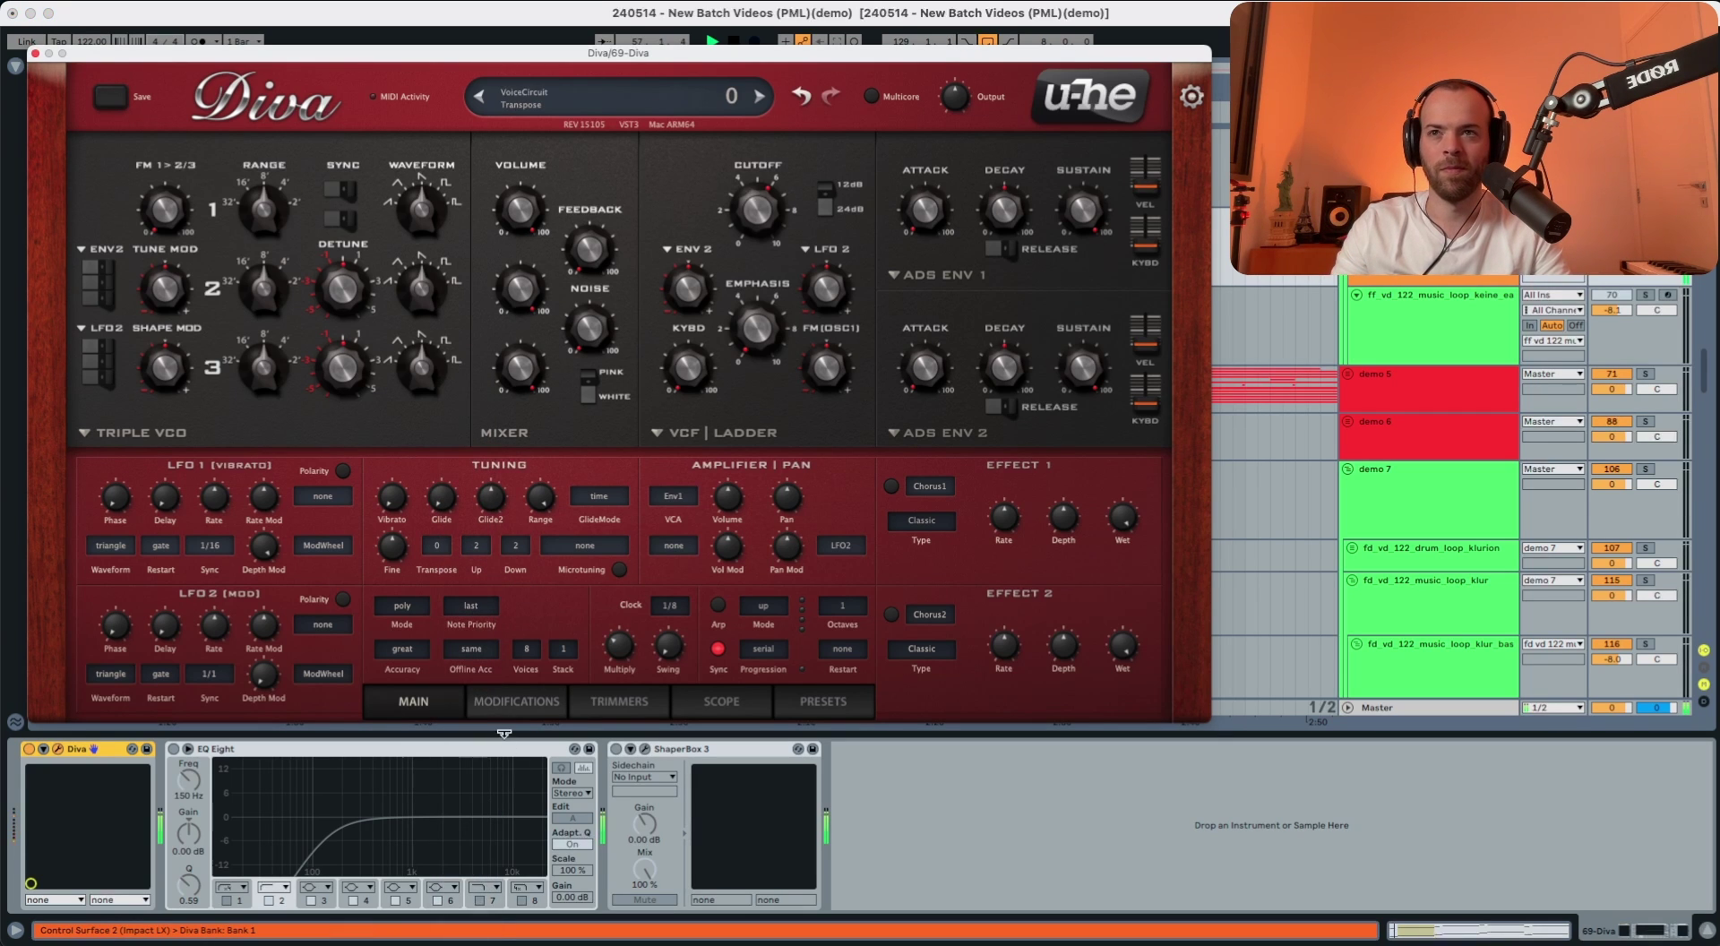
pyautogui.click(402, 607)
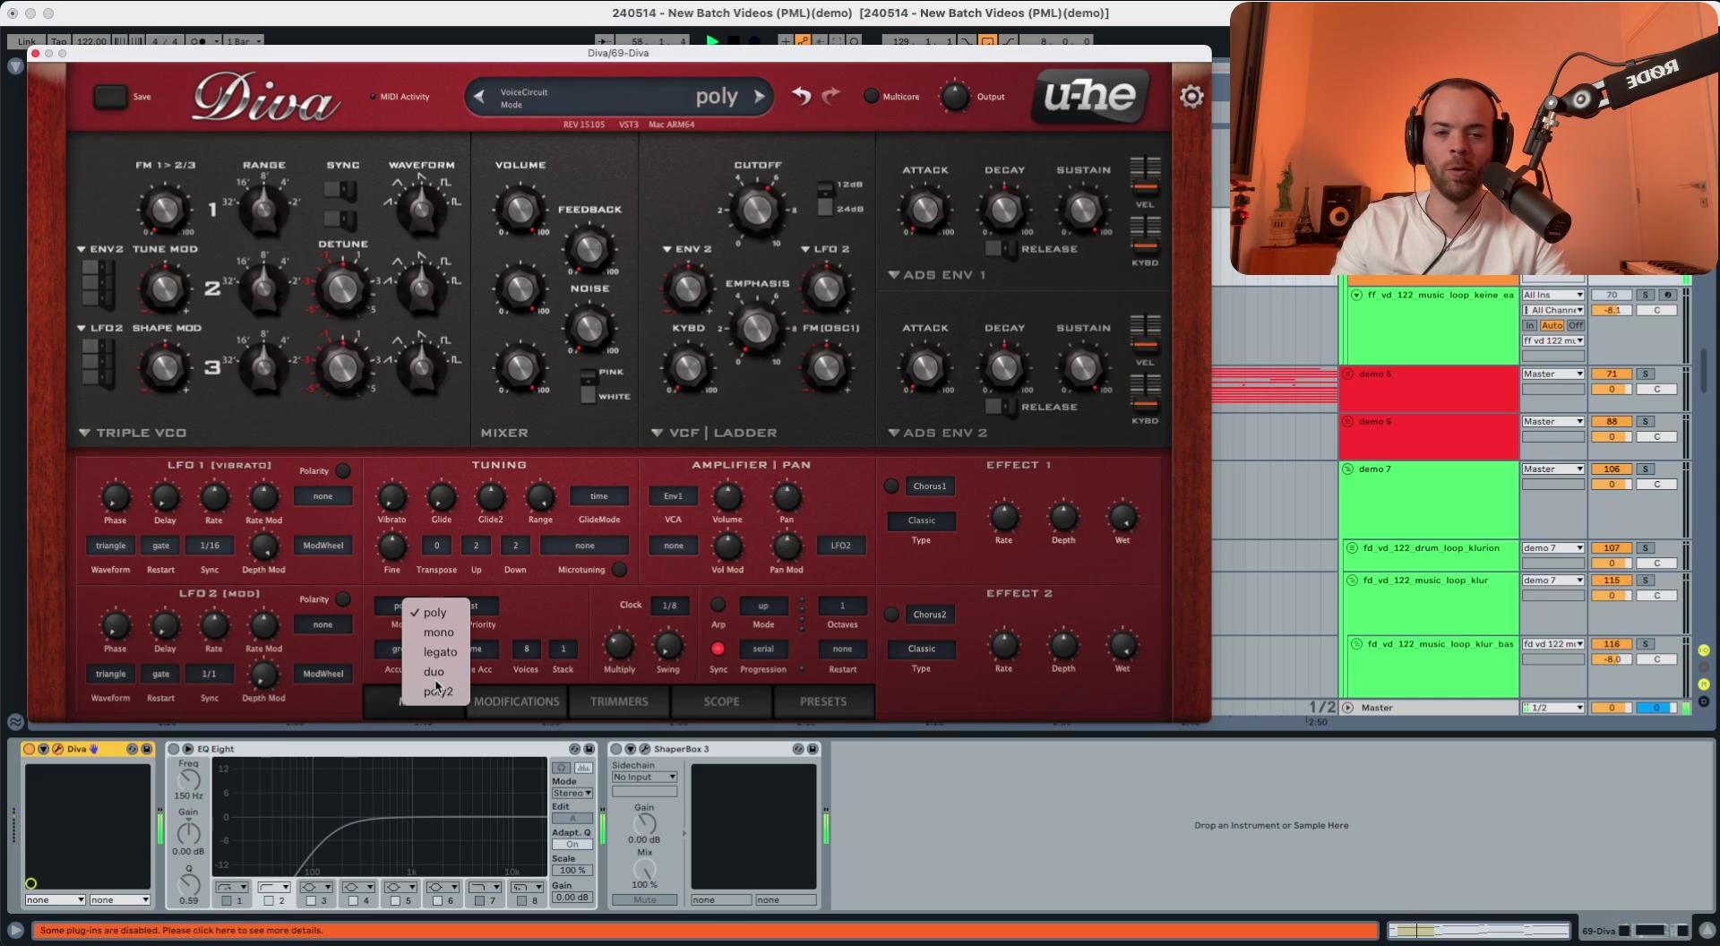
pyautogui.click(437, 681)
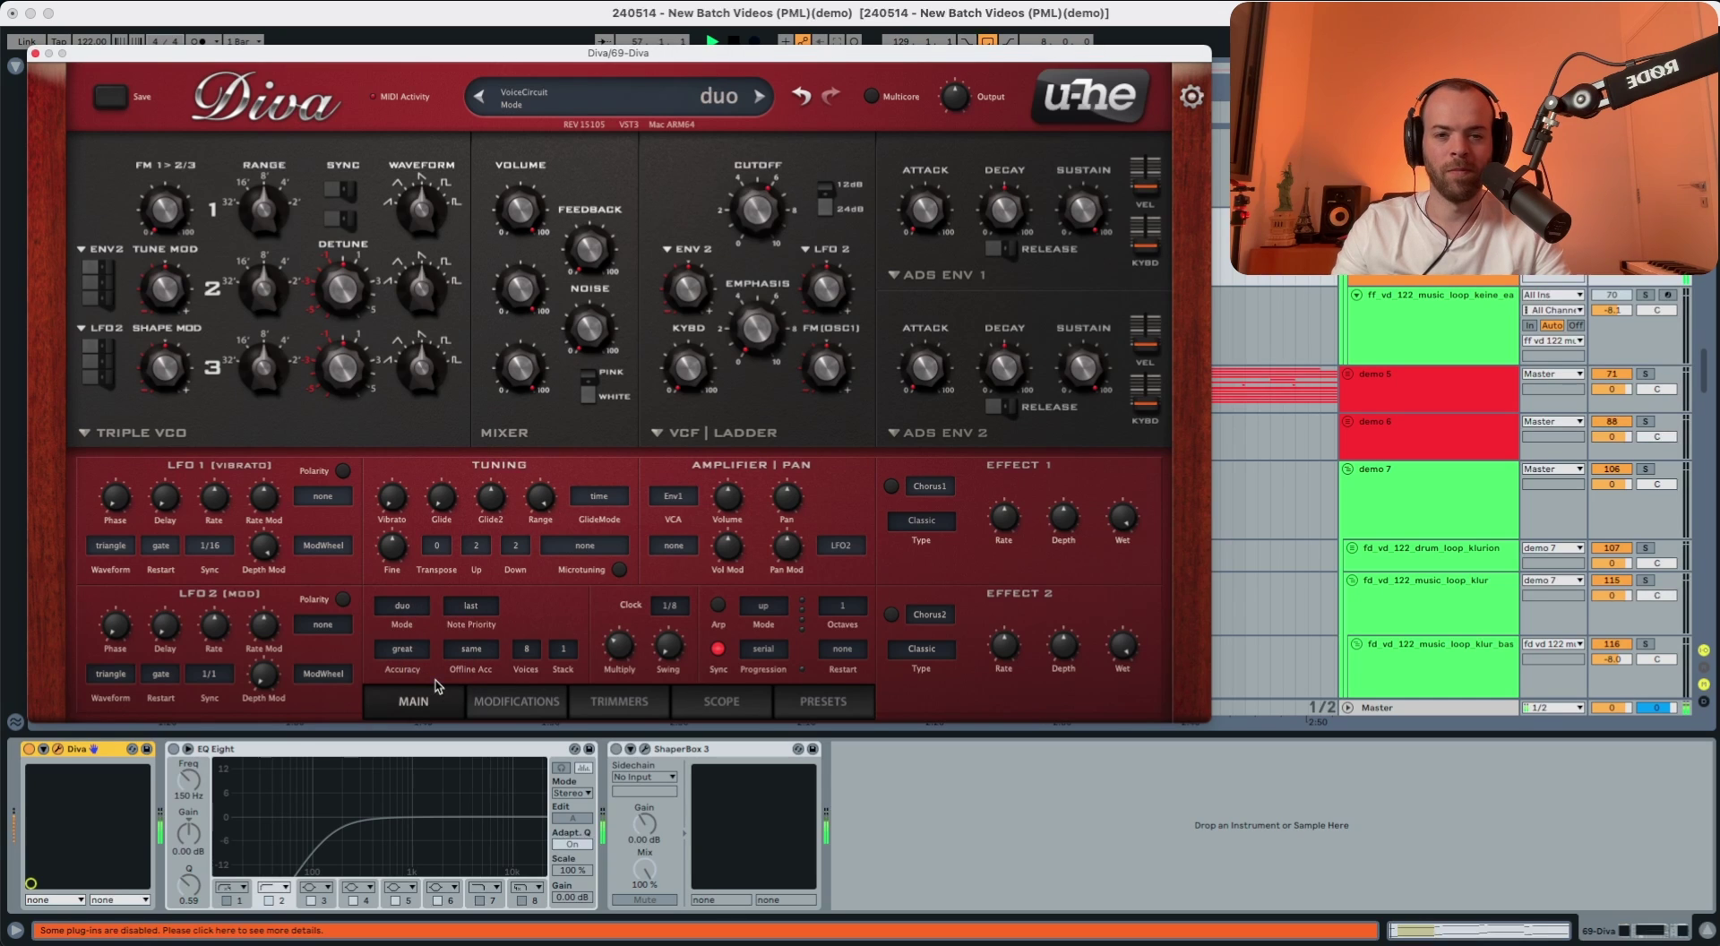
# Step: Set Diva's voice count to 6 and its voice stack to 2, checking the result in playback
pyautogui.click(527, 649)
pyautogui.click(562, 709)
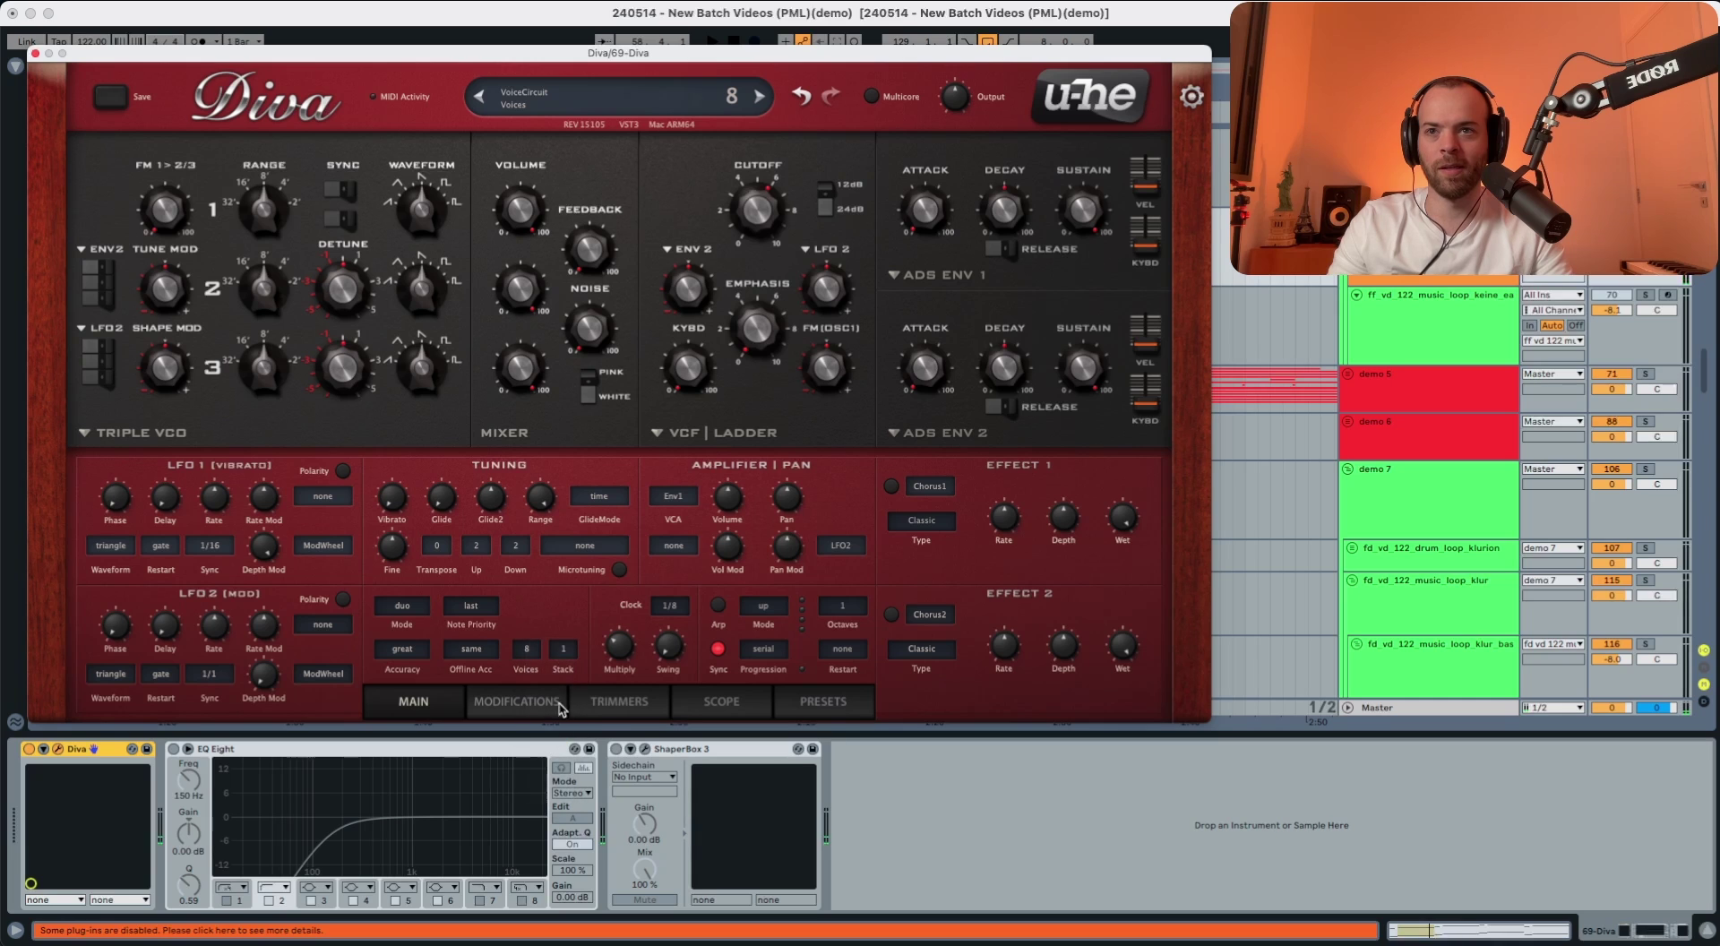
pyautogui.click(563, 648)
pyautogui.click(579, 681)
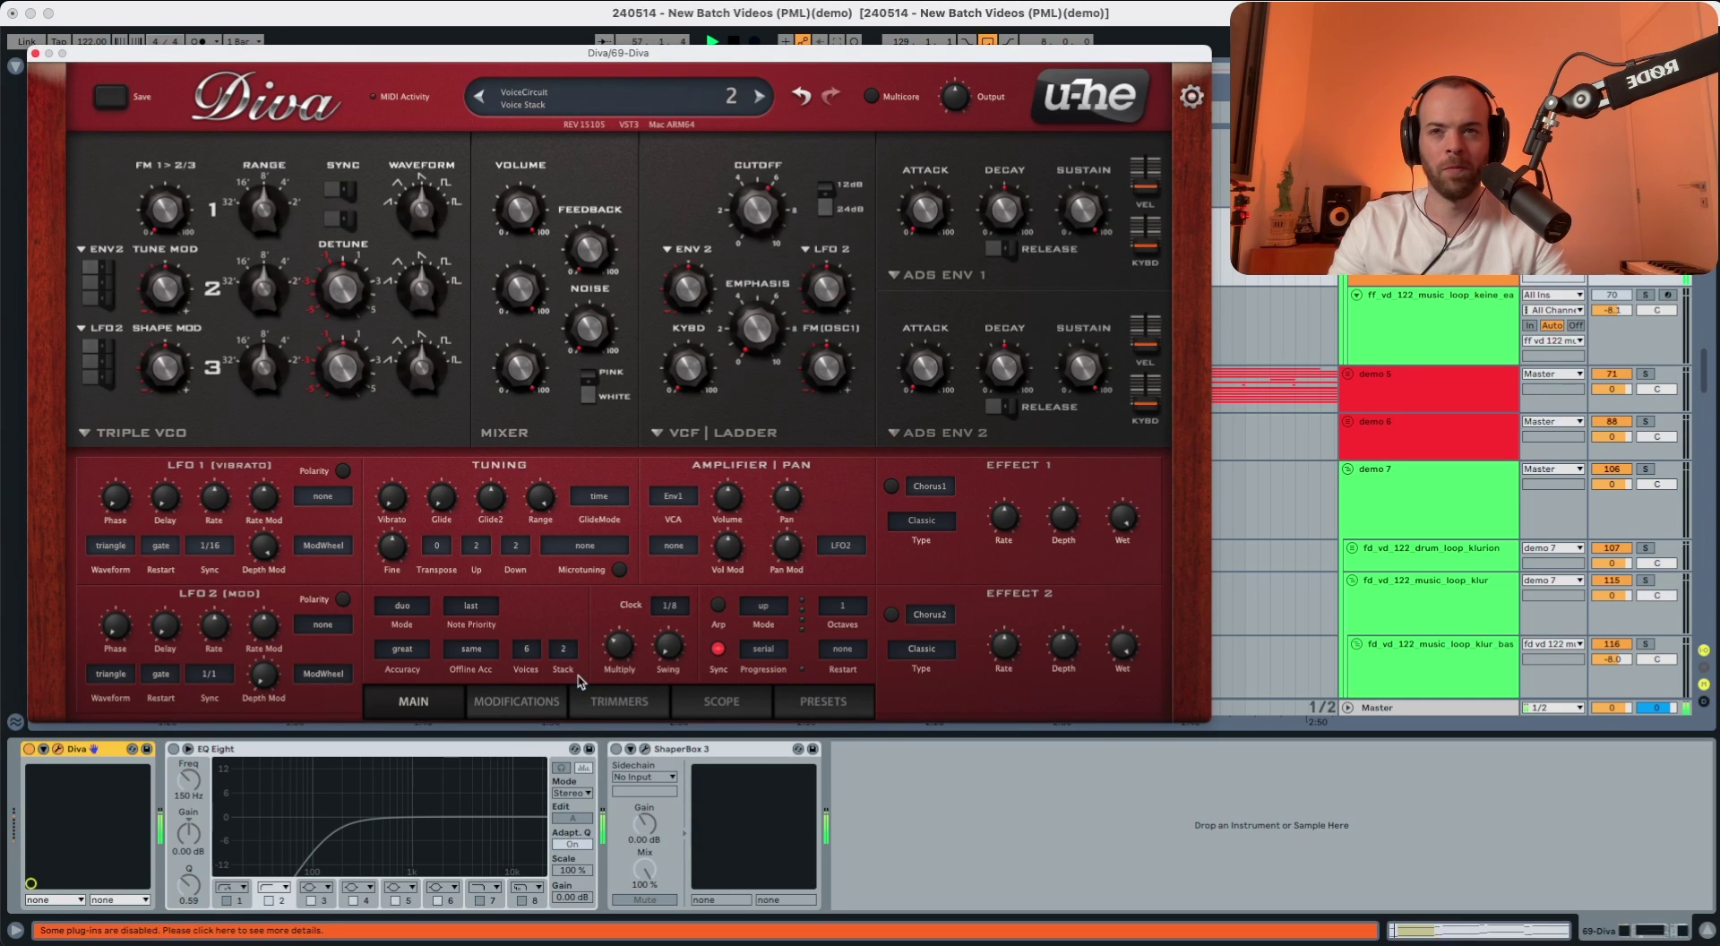
pyautogui.press('space')
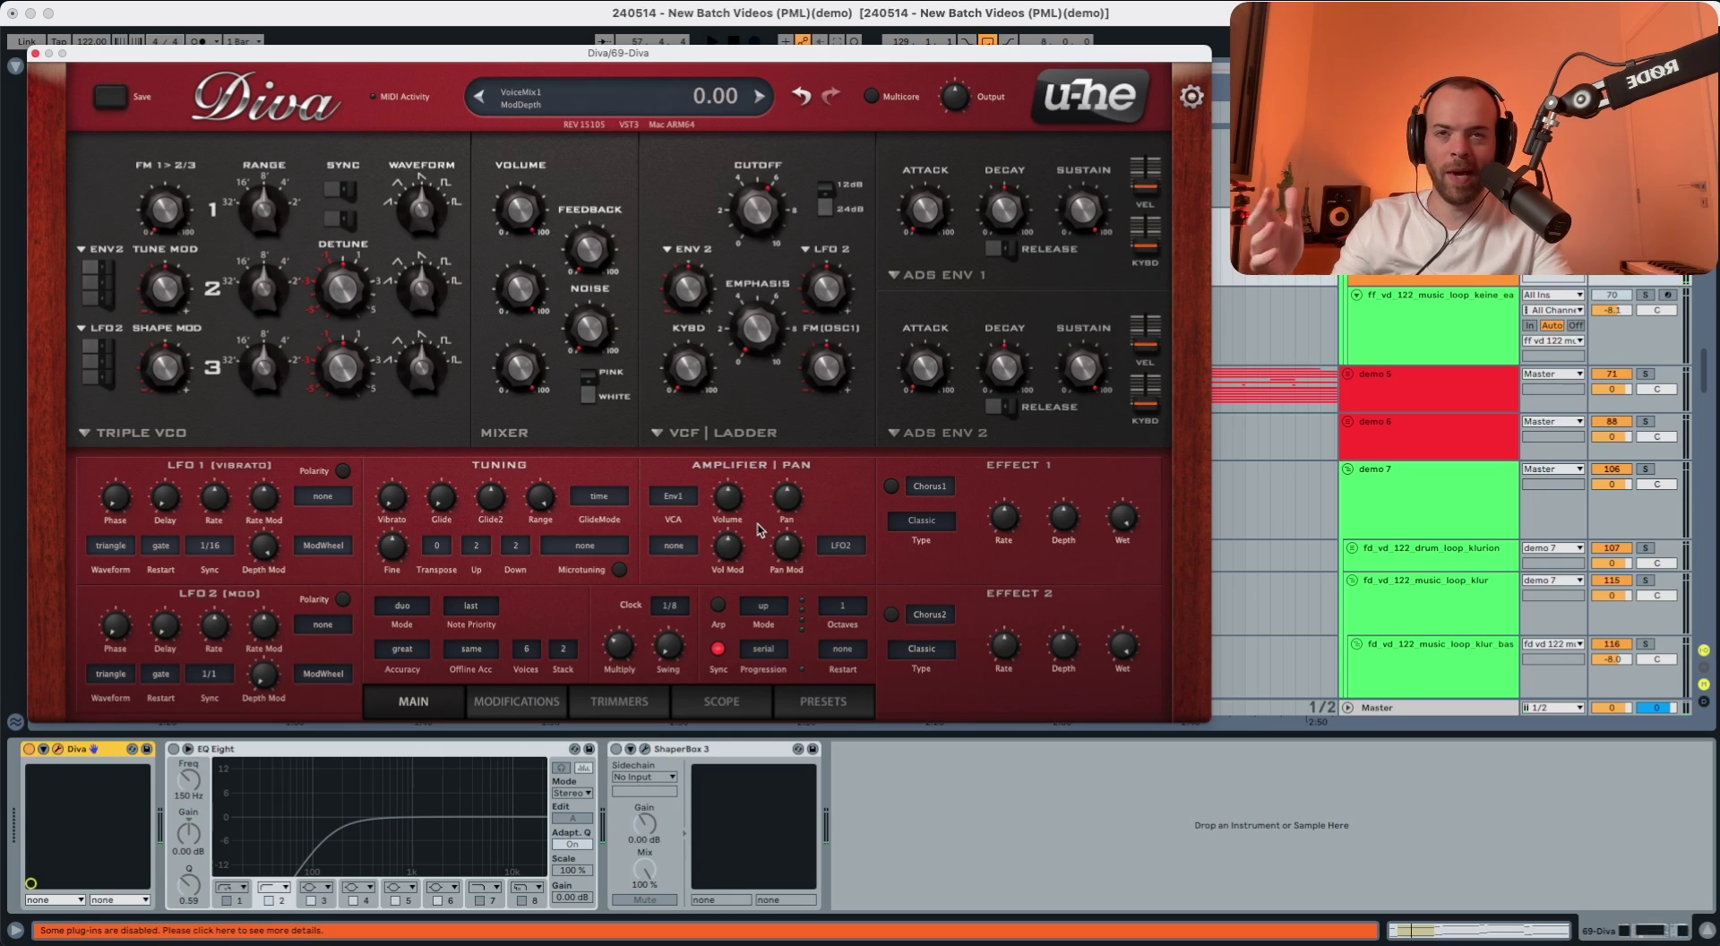
# Step: Assign StackIndex as Diva's pan modulation source and raise the Pan Mod depth
pyautogui.click(840, 544)
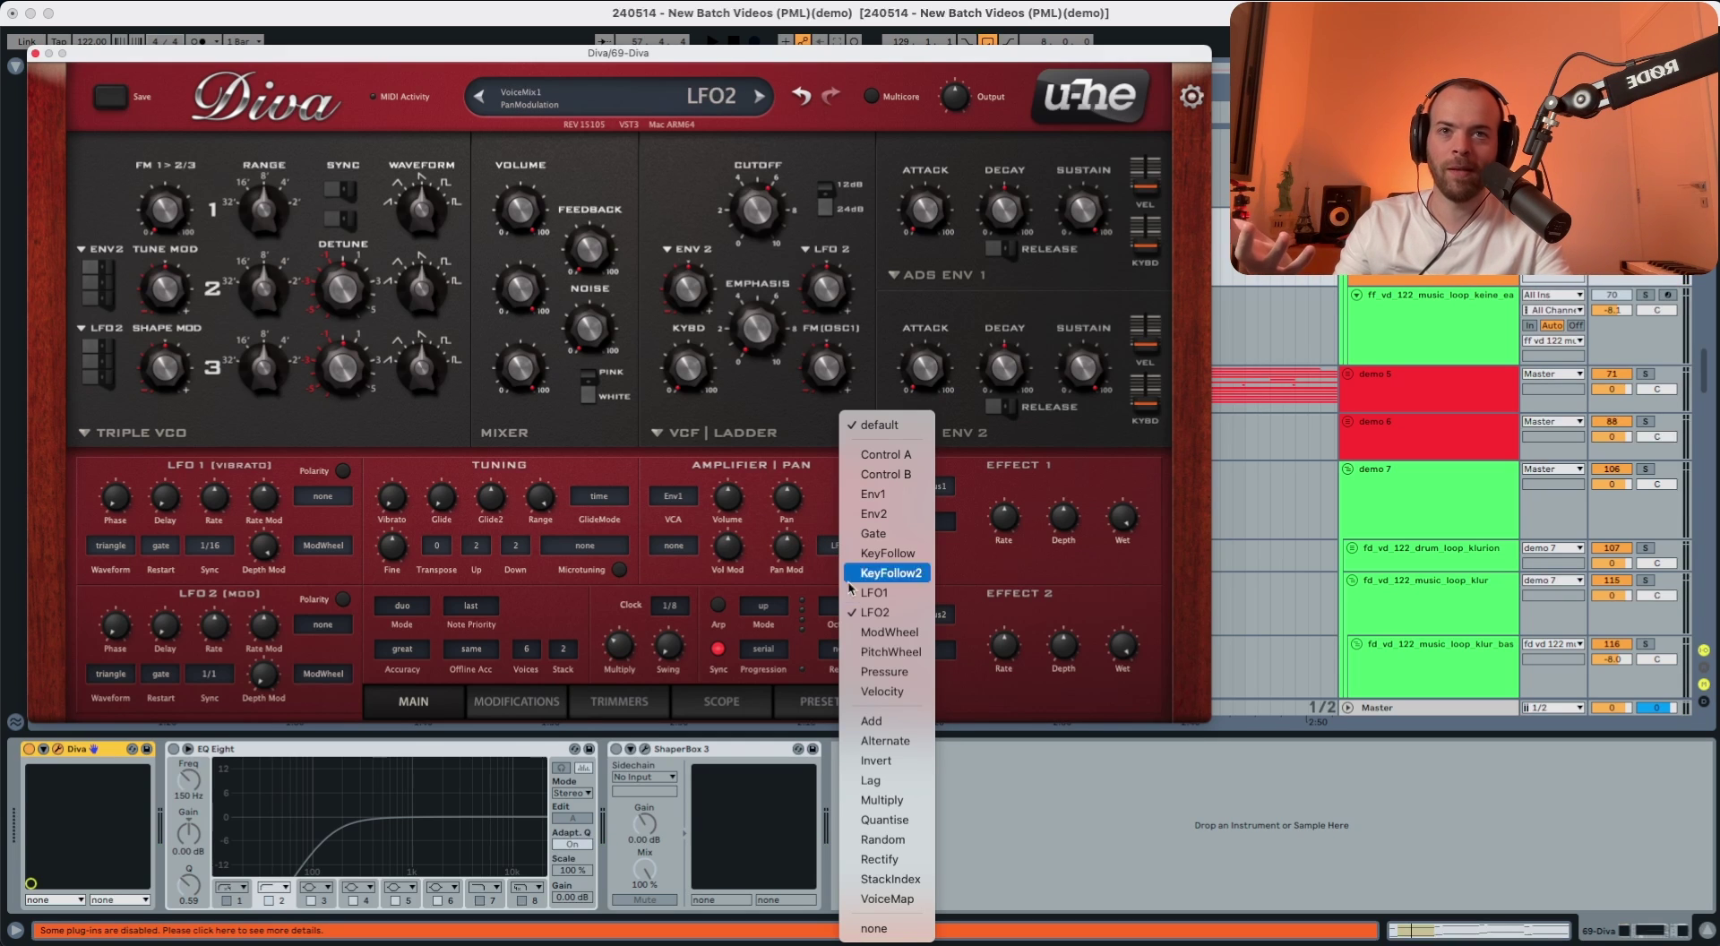
pyautogui.click(900, 884)
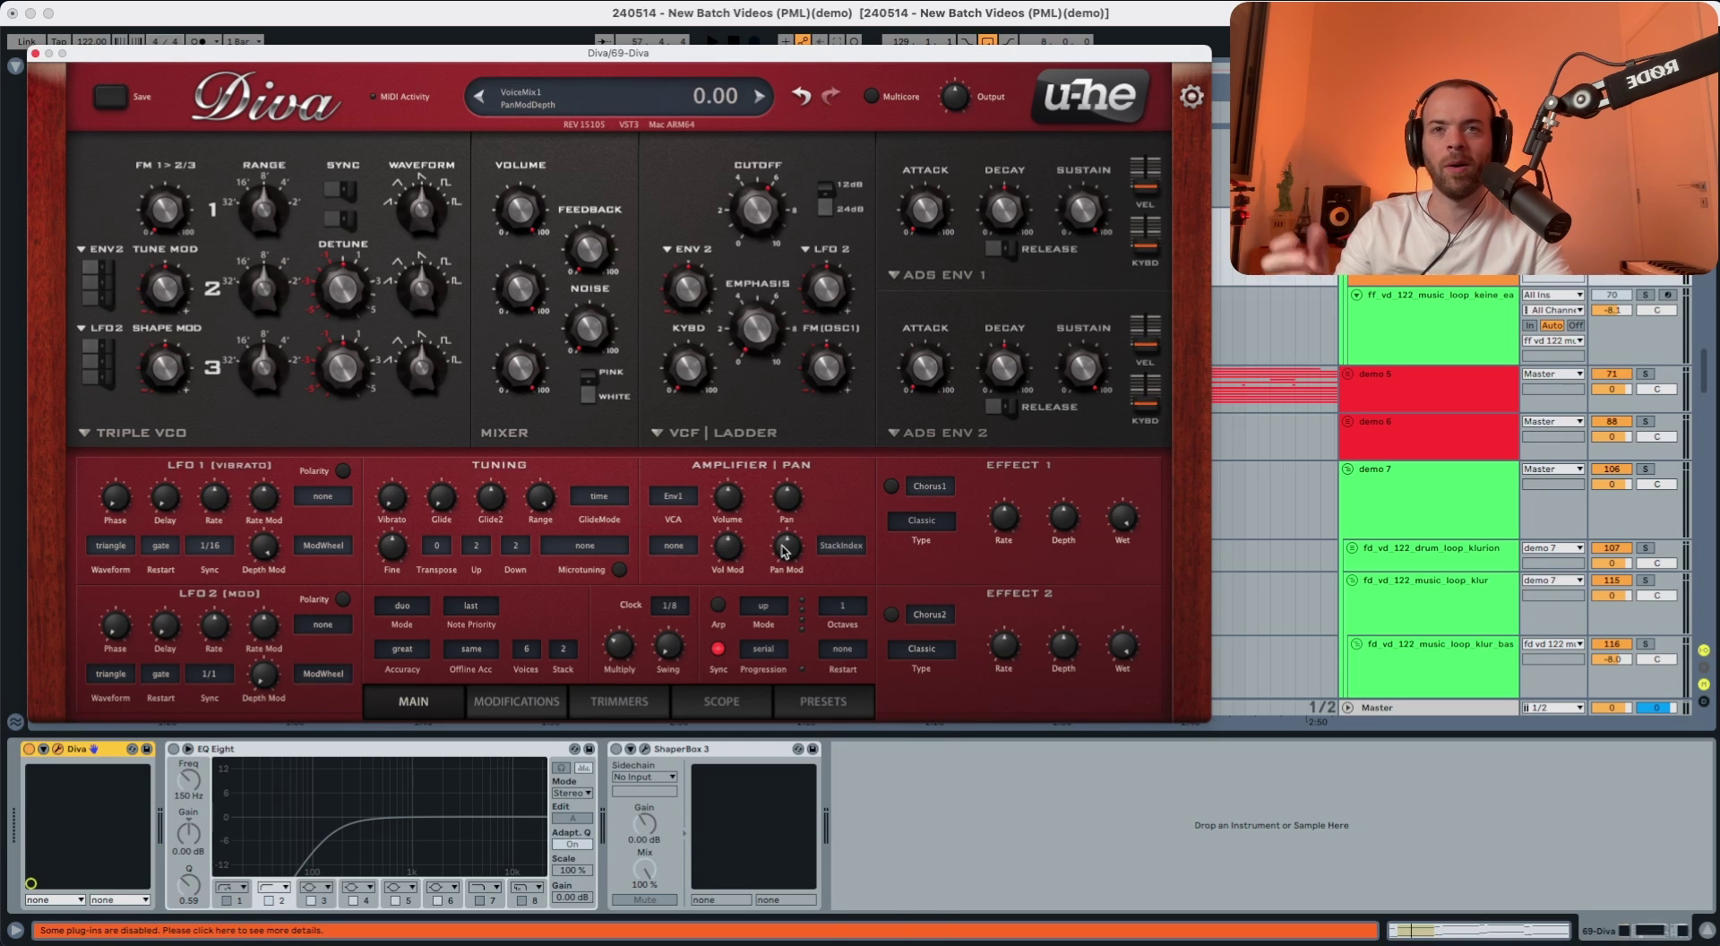
pyautogui.moveTo(786, 546); pyautogui.dragTo(784, 502)
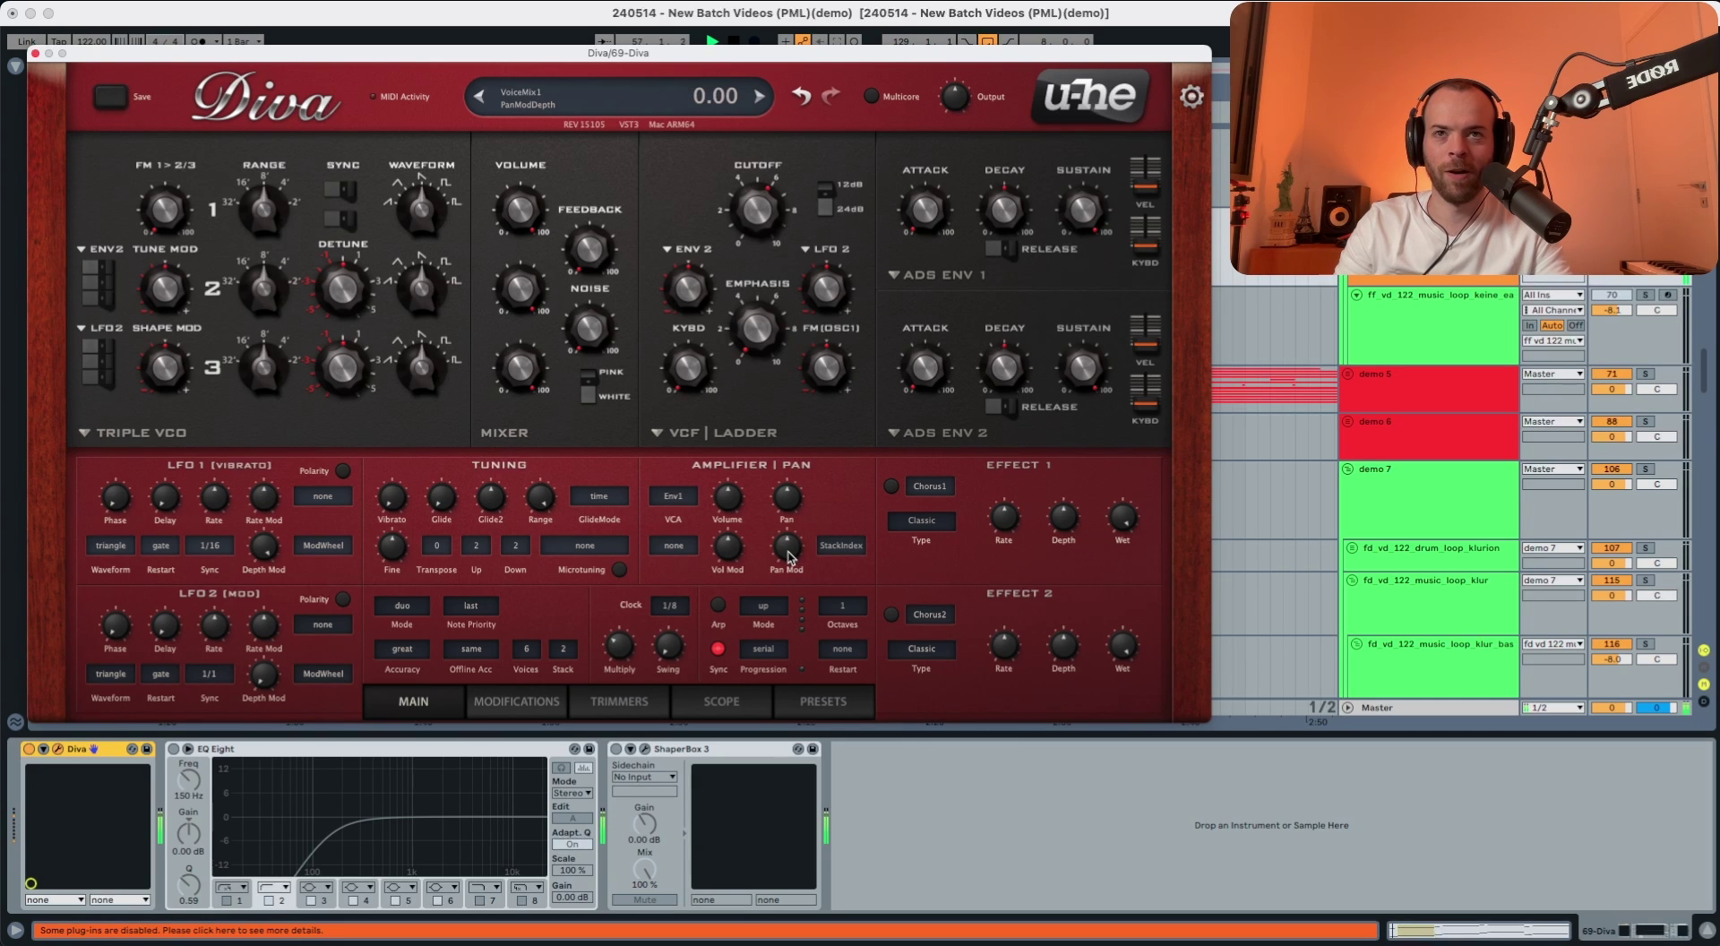
pyautogui.moveTo(788, 554); pyautogui.dragTo(795, 470)
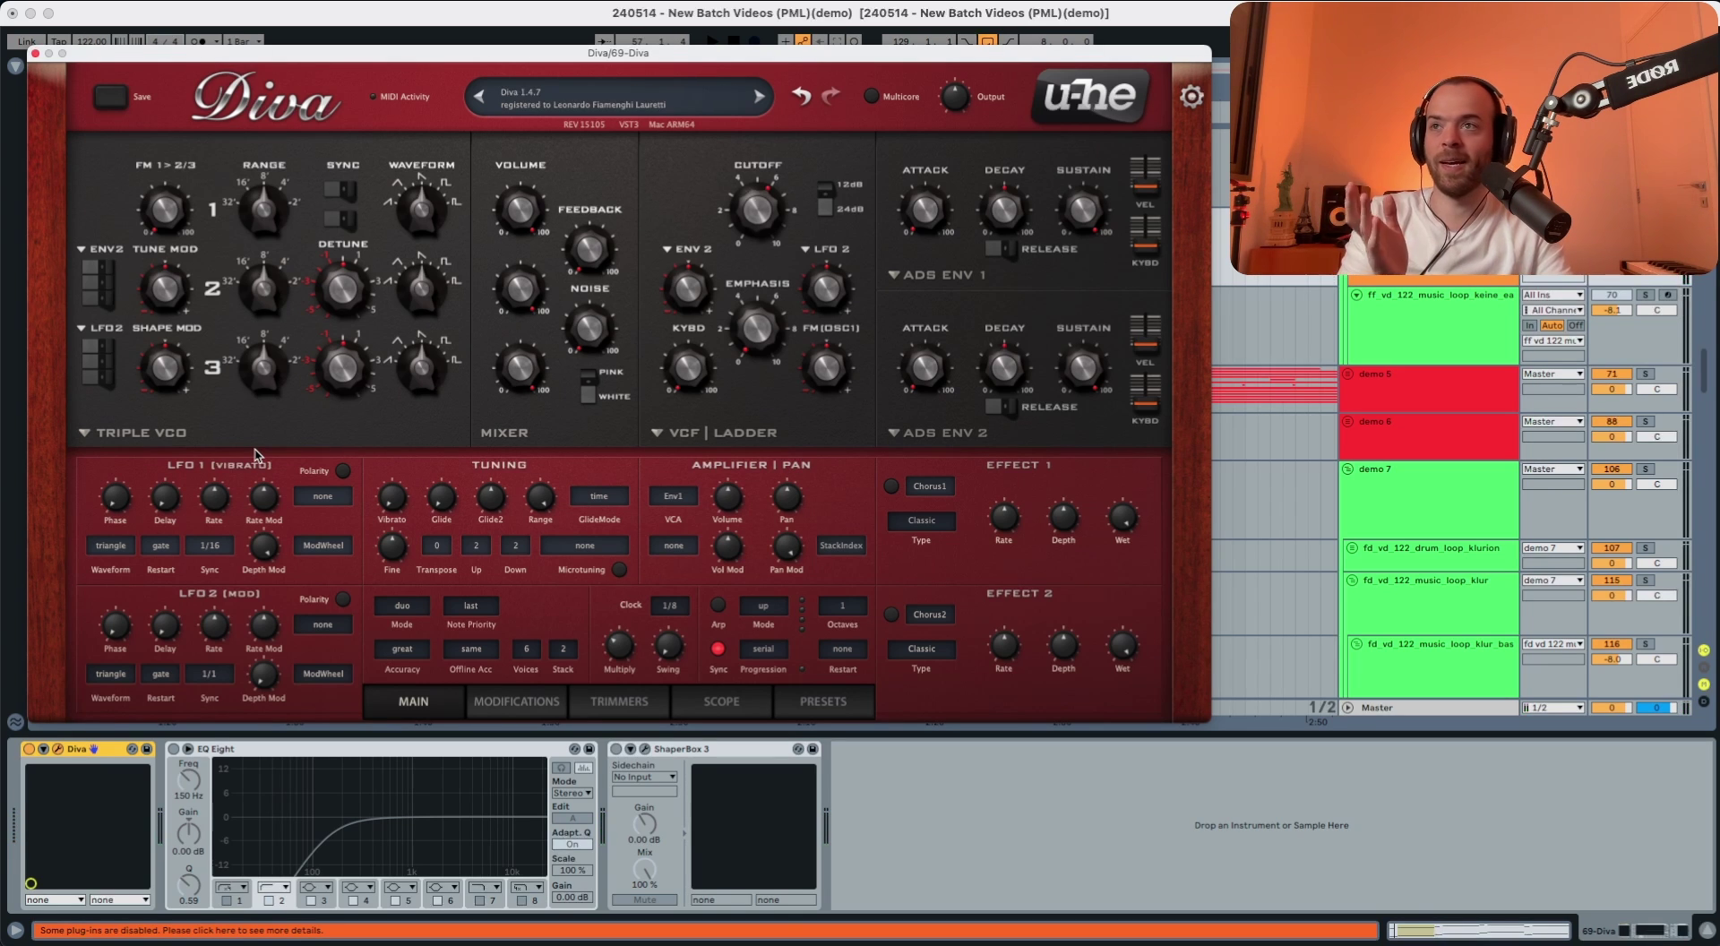
# Step: Change Diva's oscillator model to Dual VCO and detune VCO 2 to -0.02
pyautogui.click(144, 433)
pyautogui.click(217, 454)
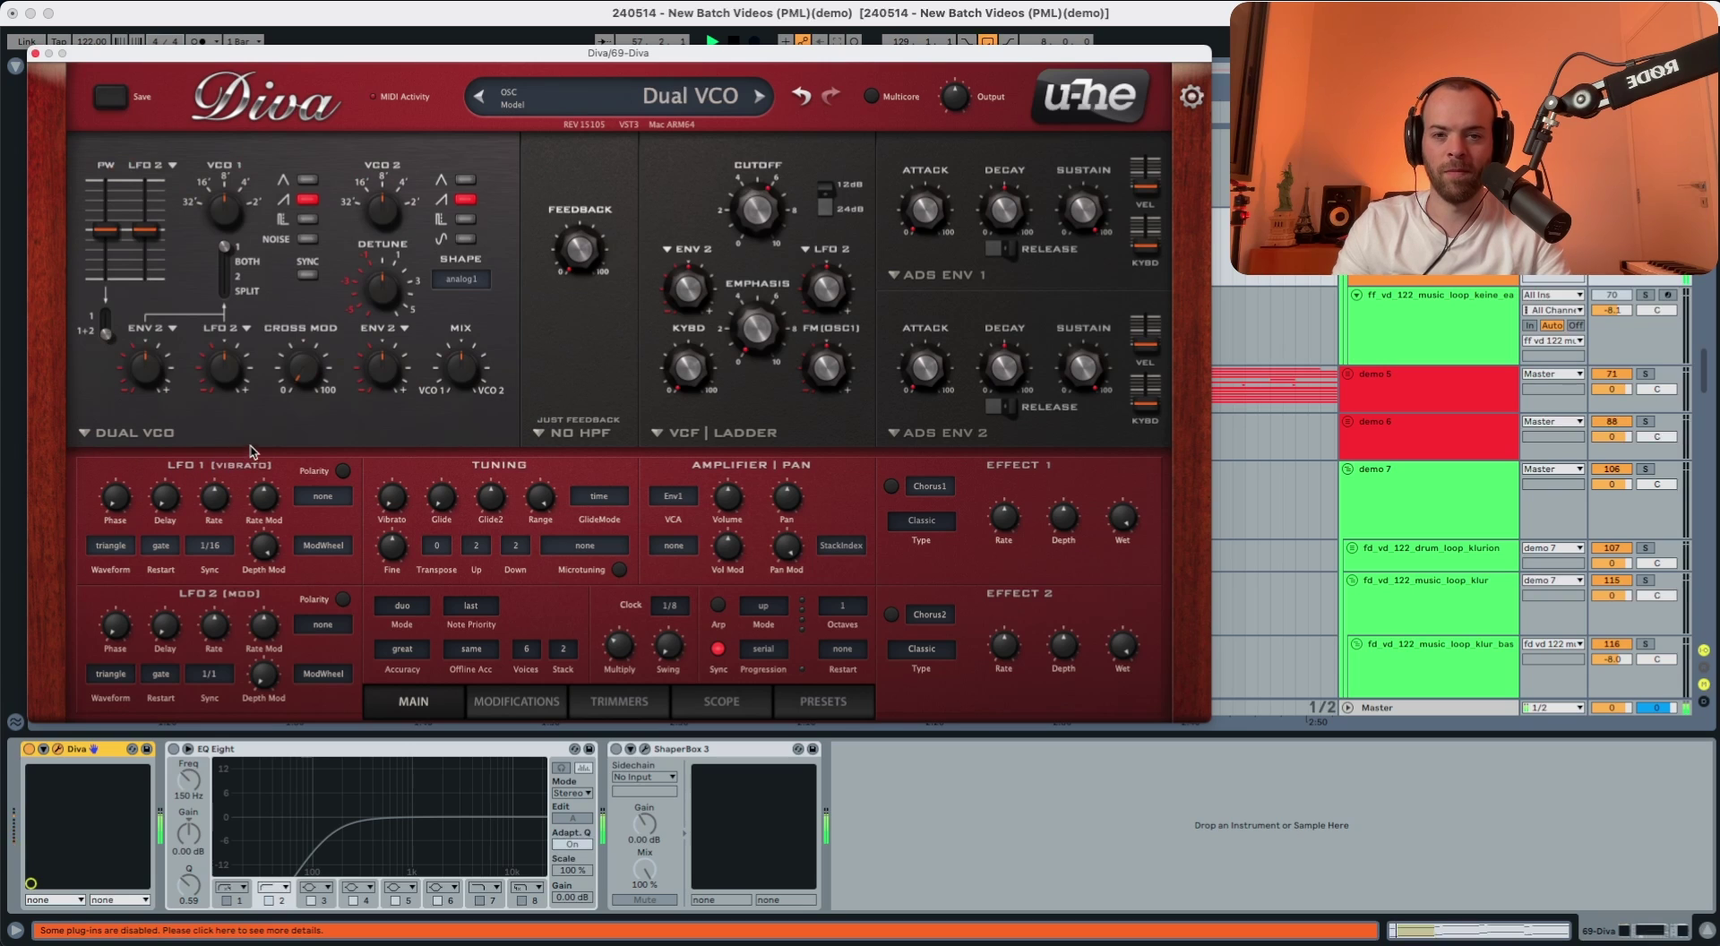
pyautogui.moveTo(218, 252); pyautogui.dragTo(214, 274)
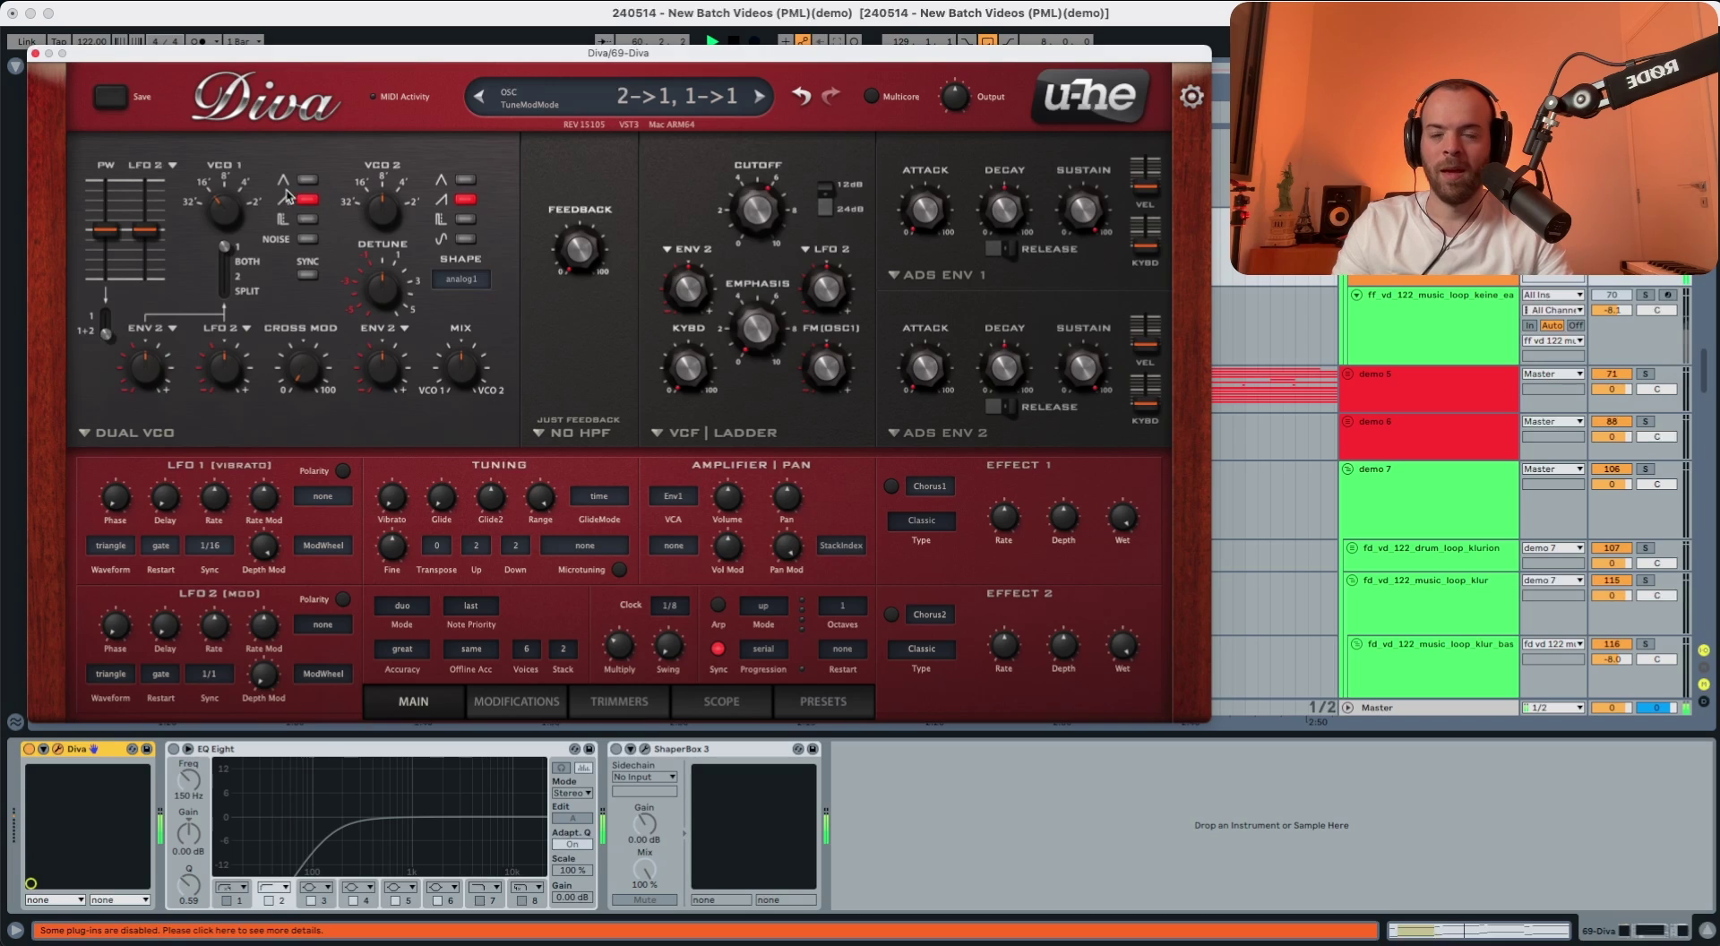
pyautogui.press('space')
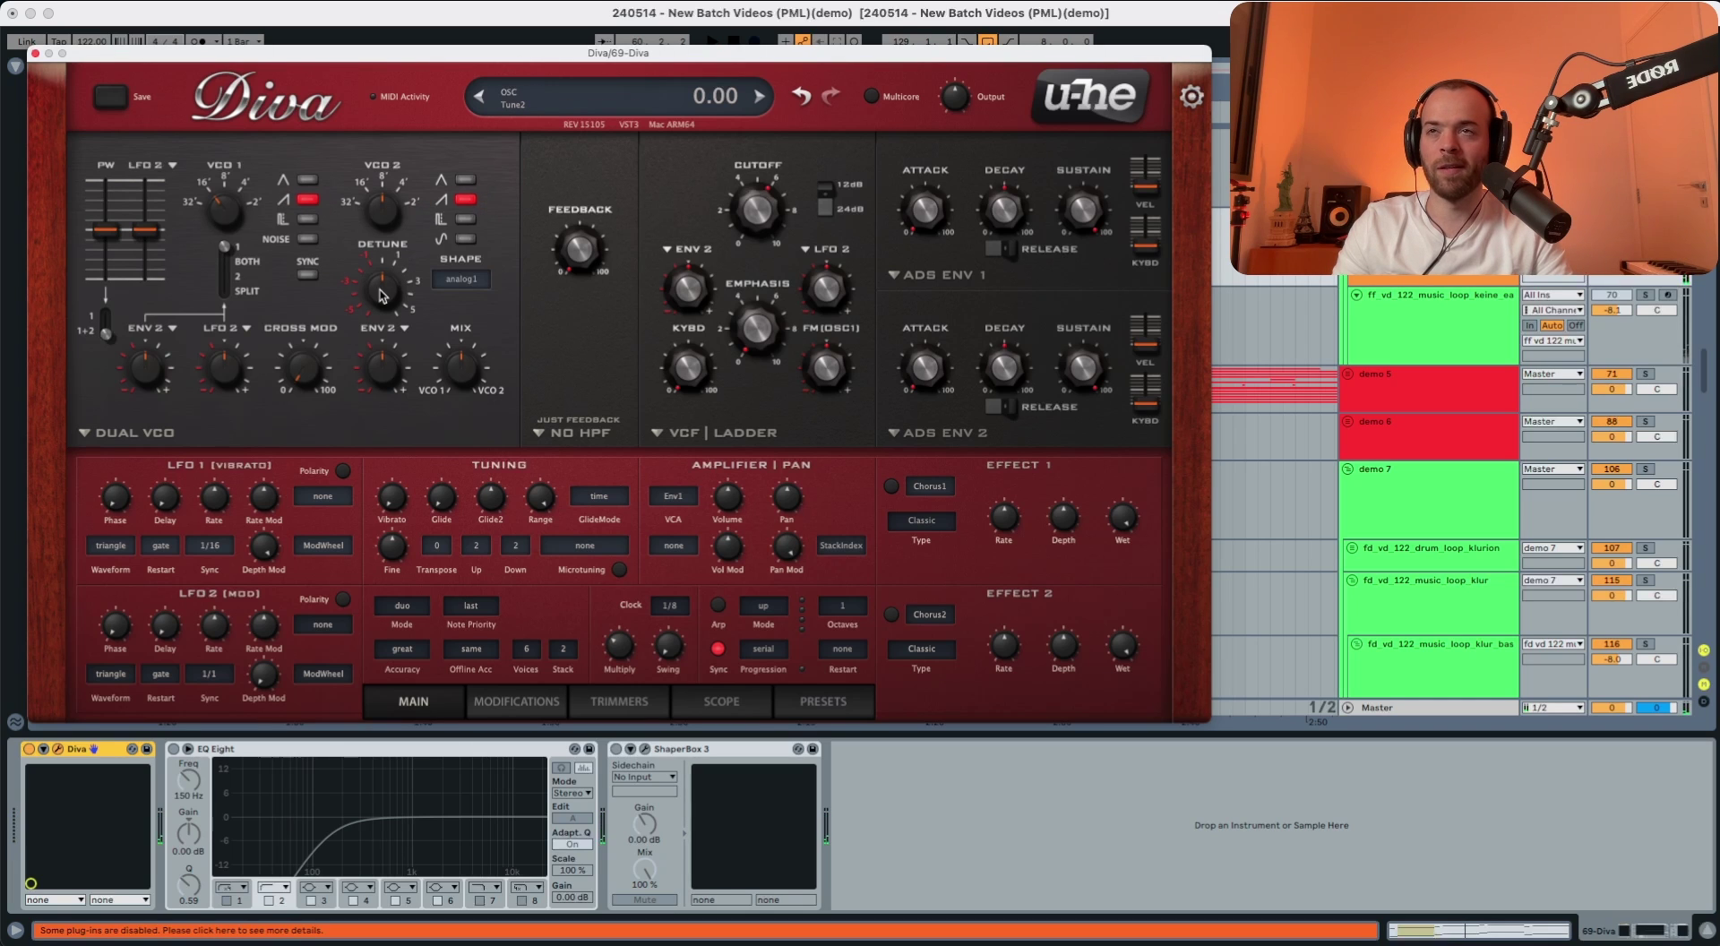
pyautogui.scroll(-1, 384, 294)
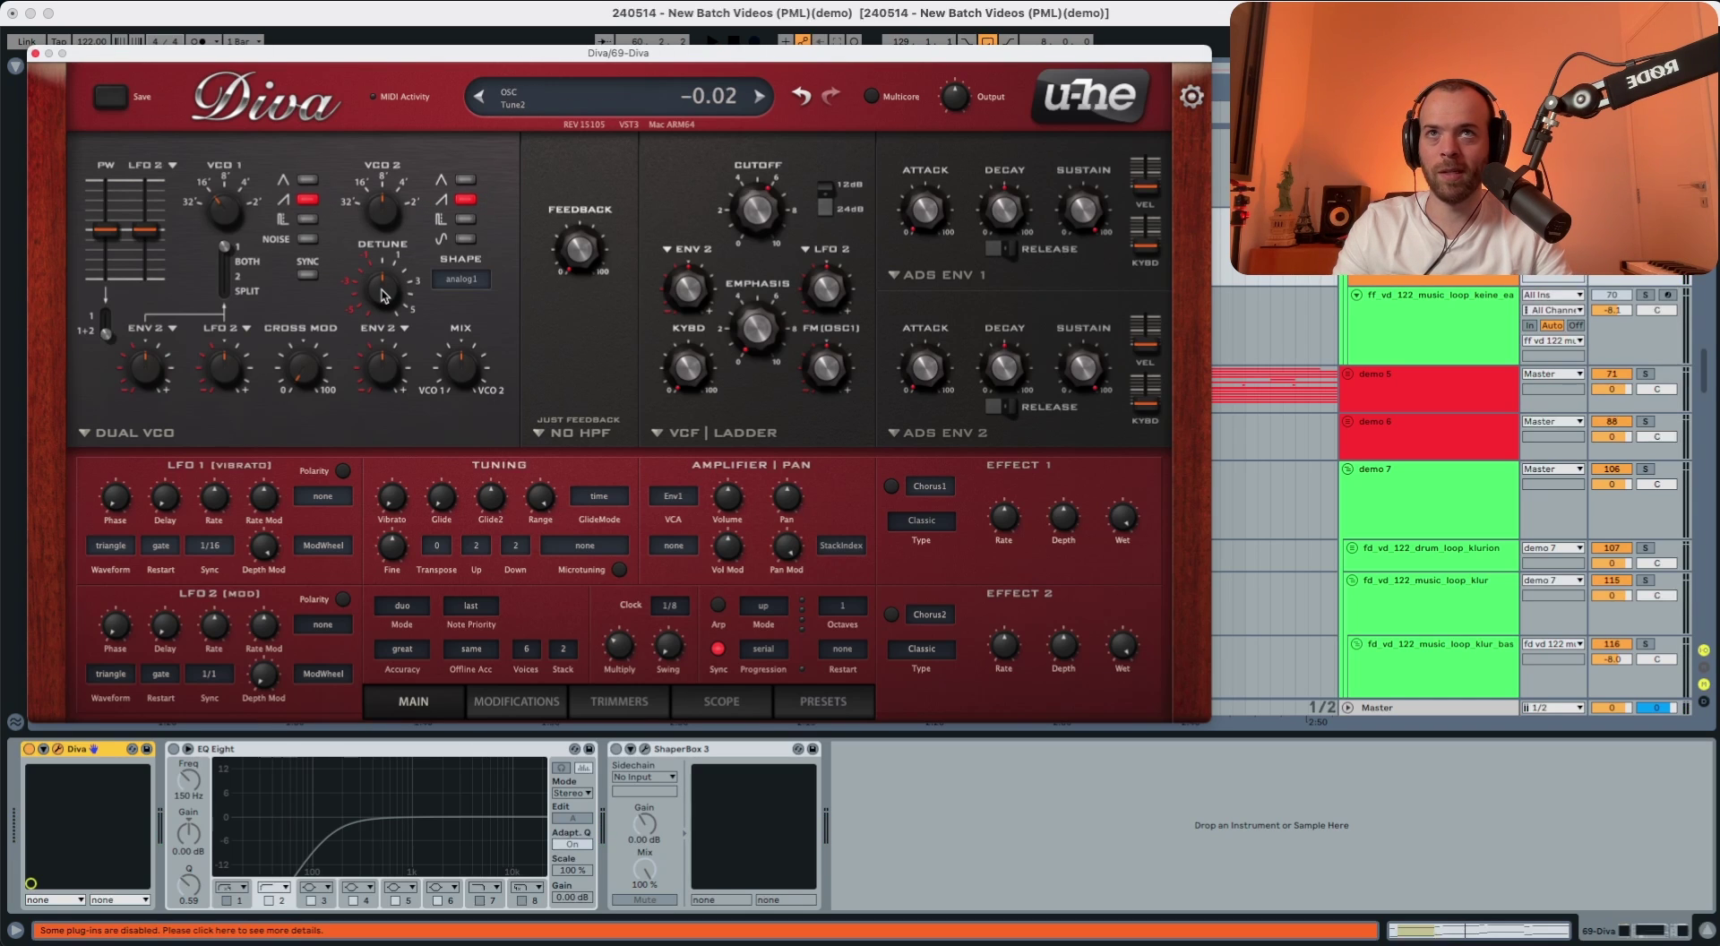
pyautogui.press('space')
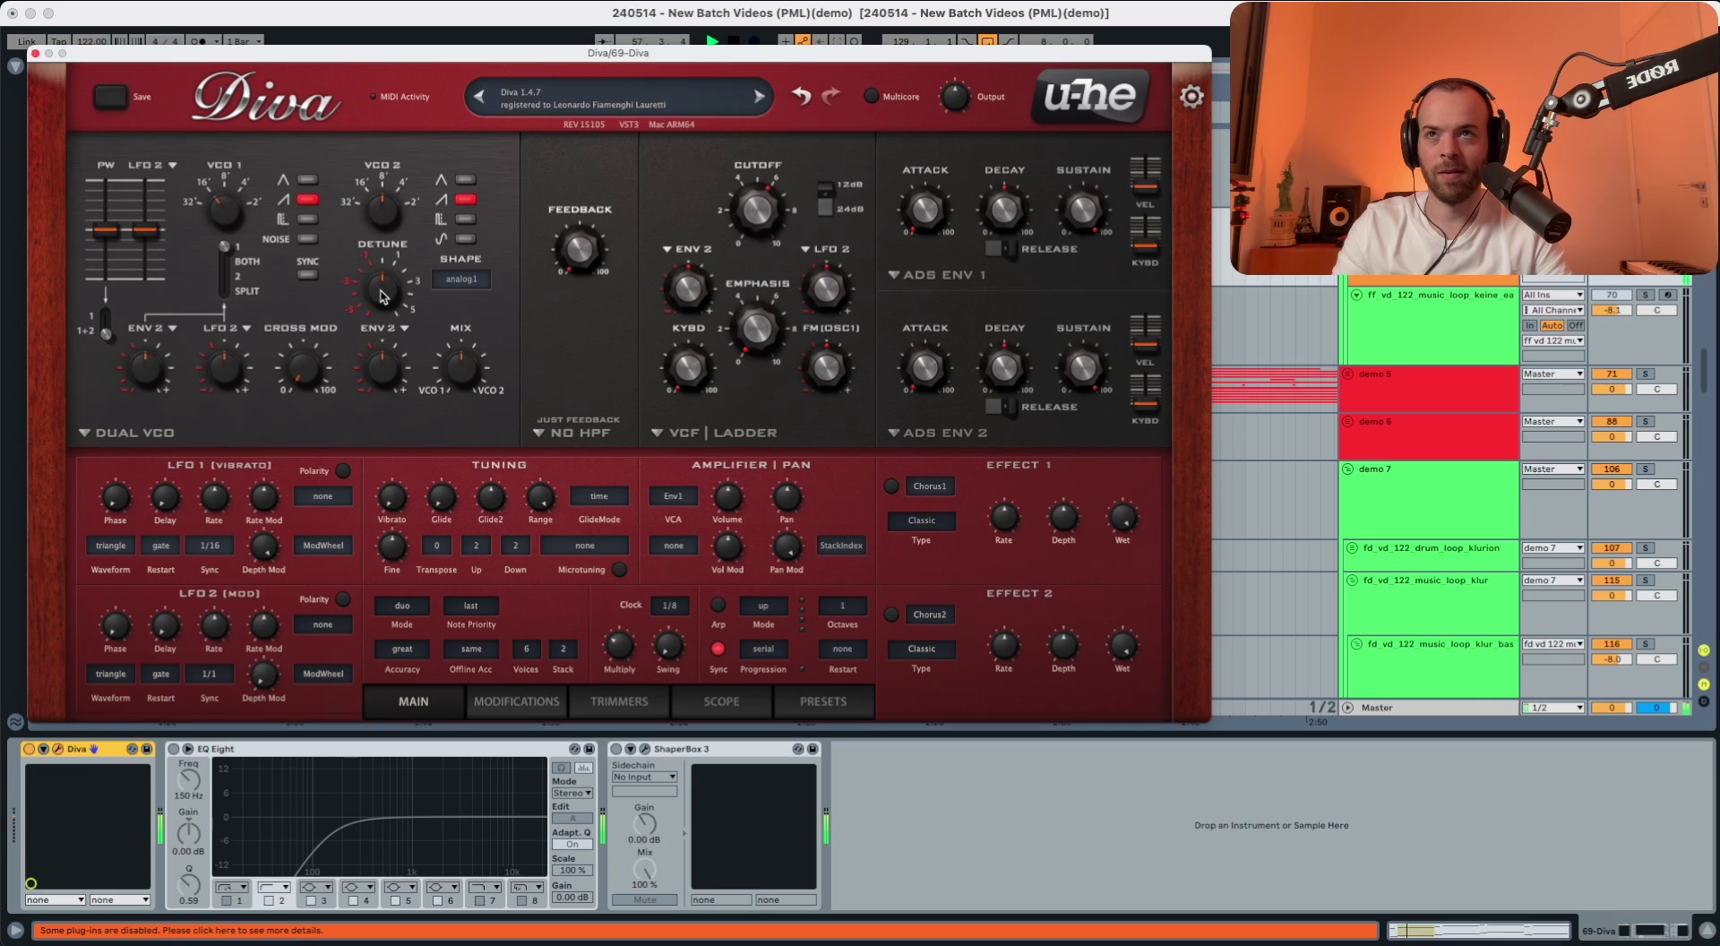
# Step: Set the oscillator shape model to ideal and shift the oscillator mix toward VCO 1 at 36
pyautogui.click(455, 285)
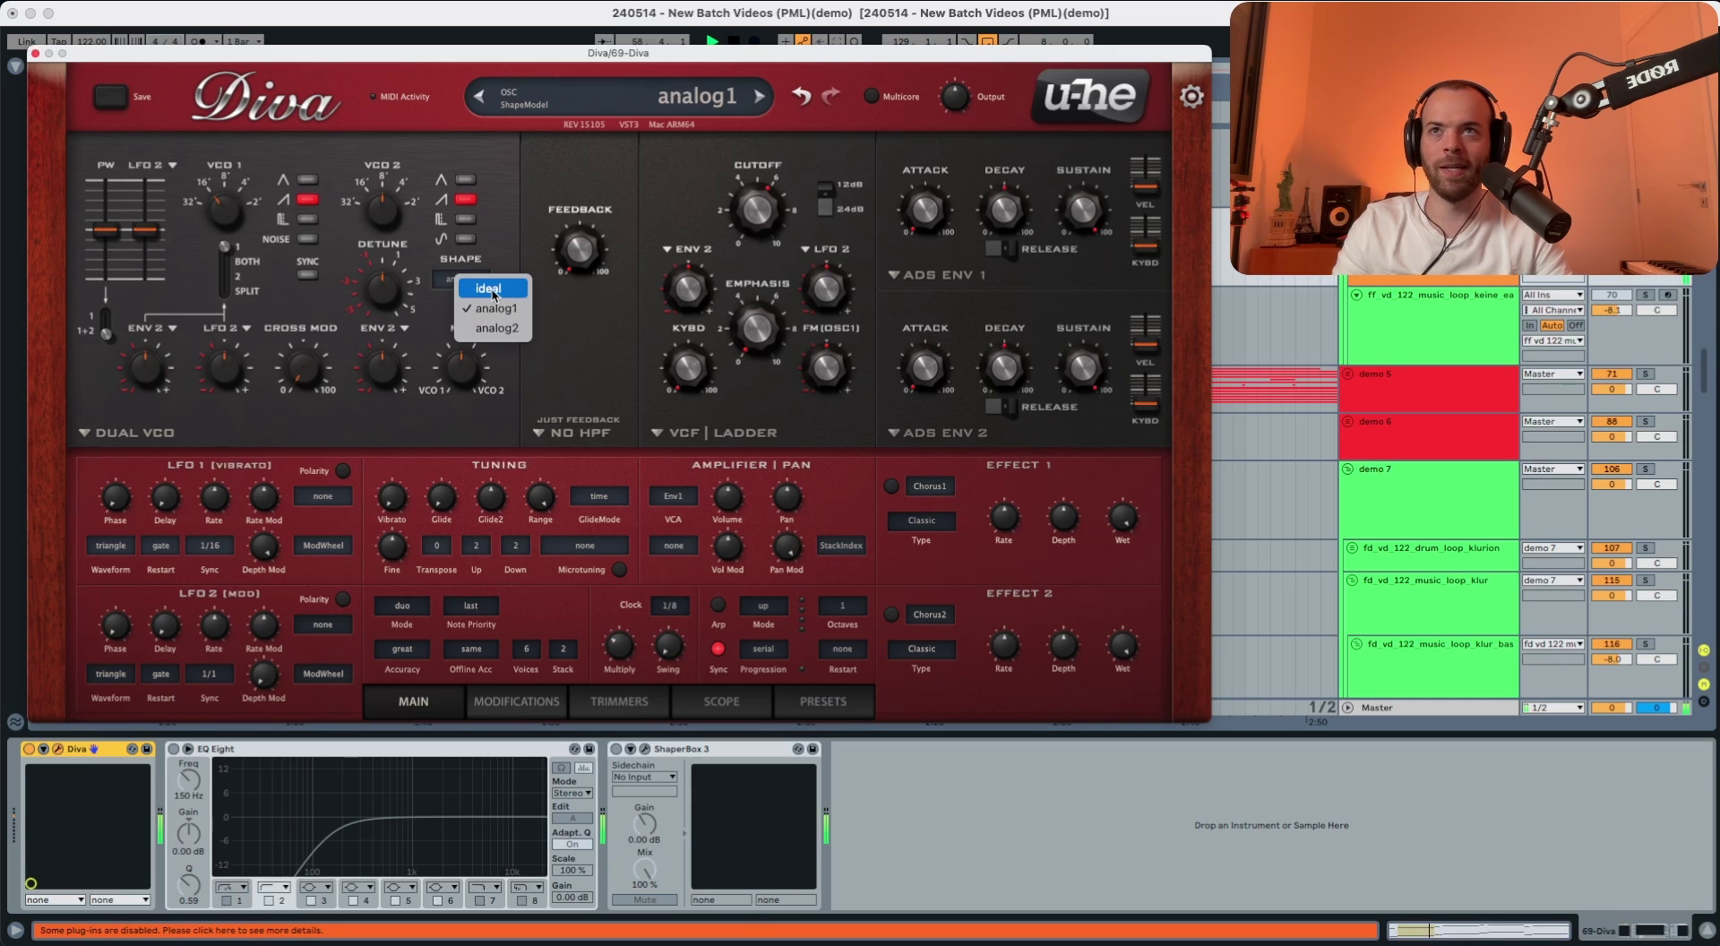
pyautogui.click(491, 287)
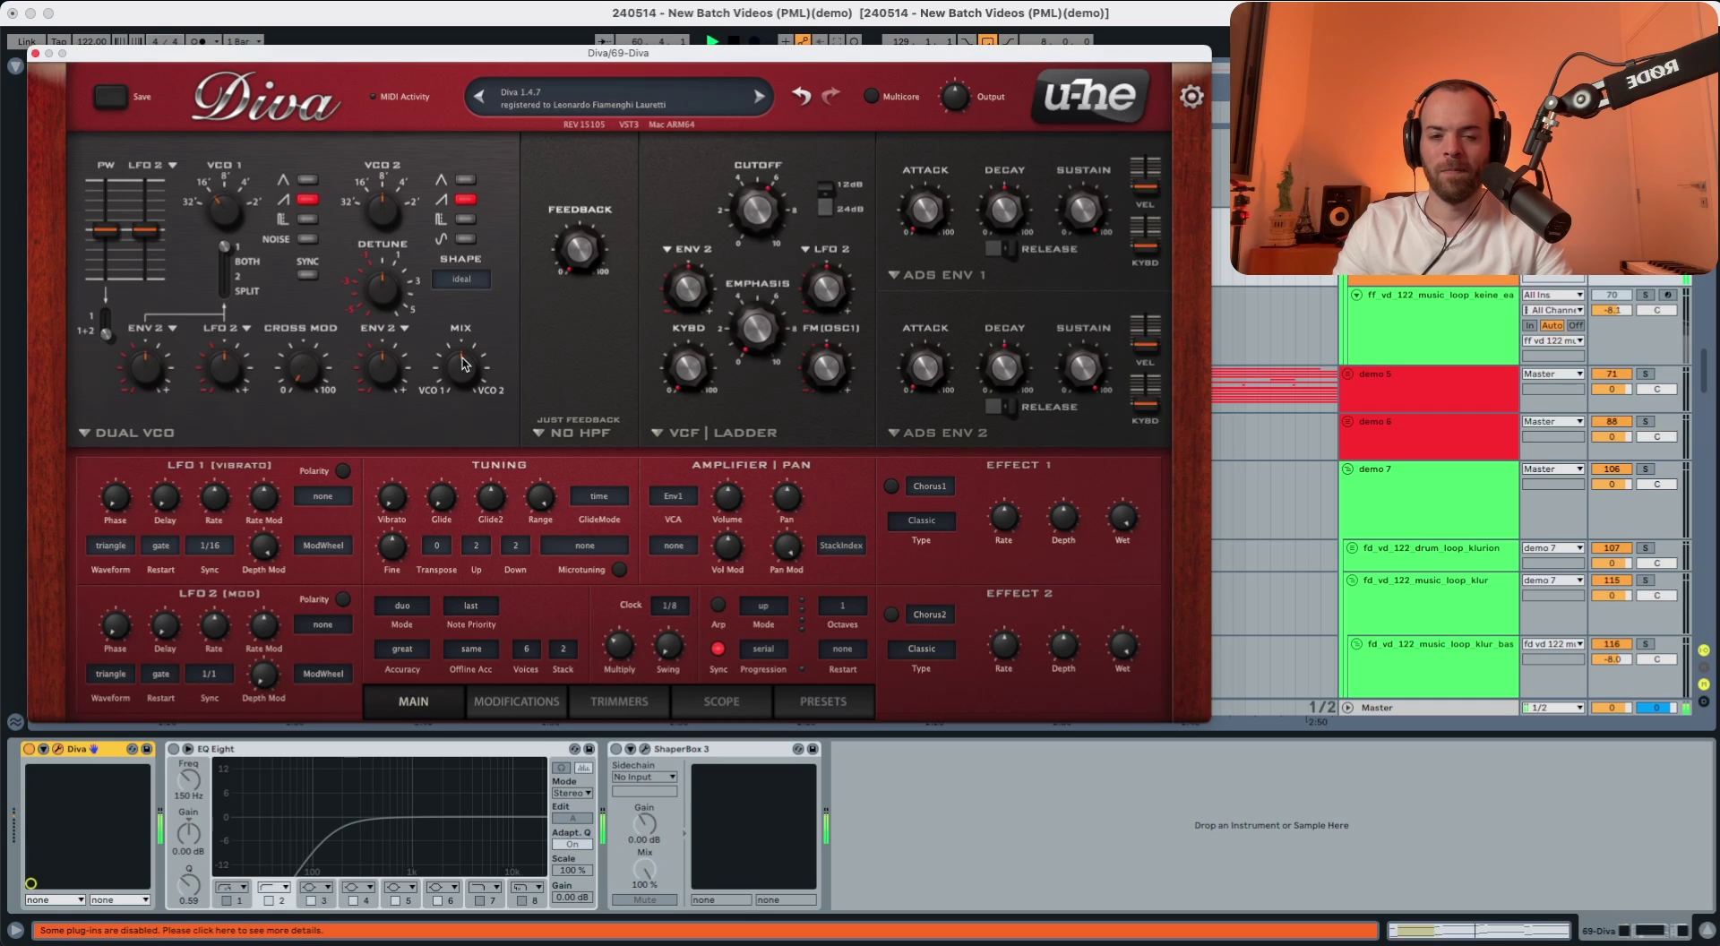
pyautogui.press('space')
pyautogui.scroll(-1, 462, 364)
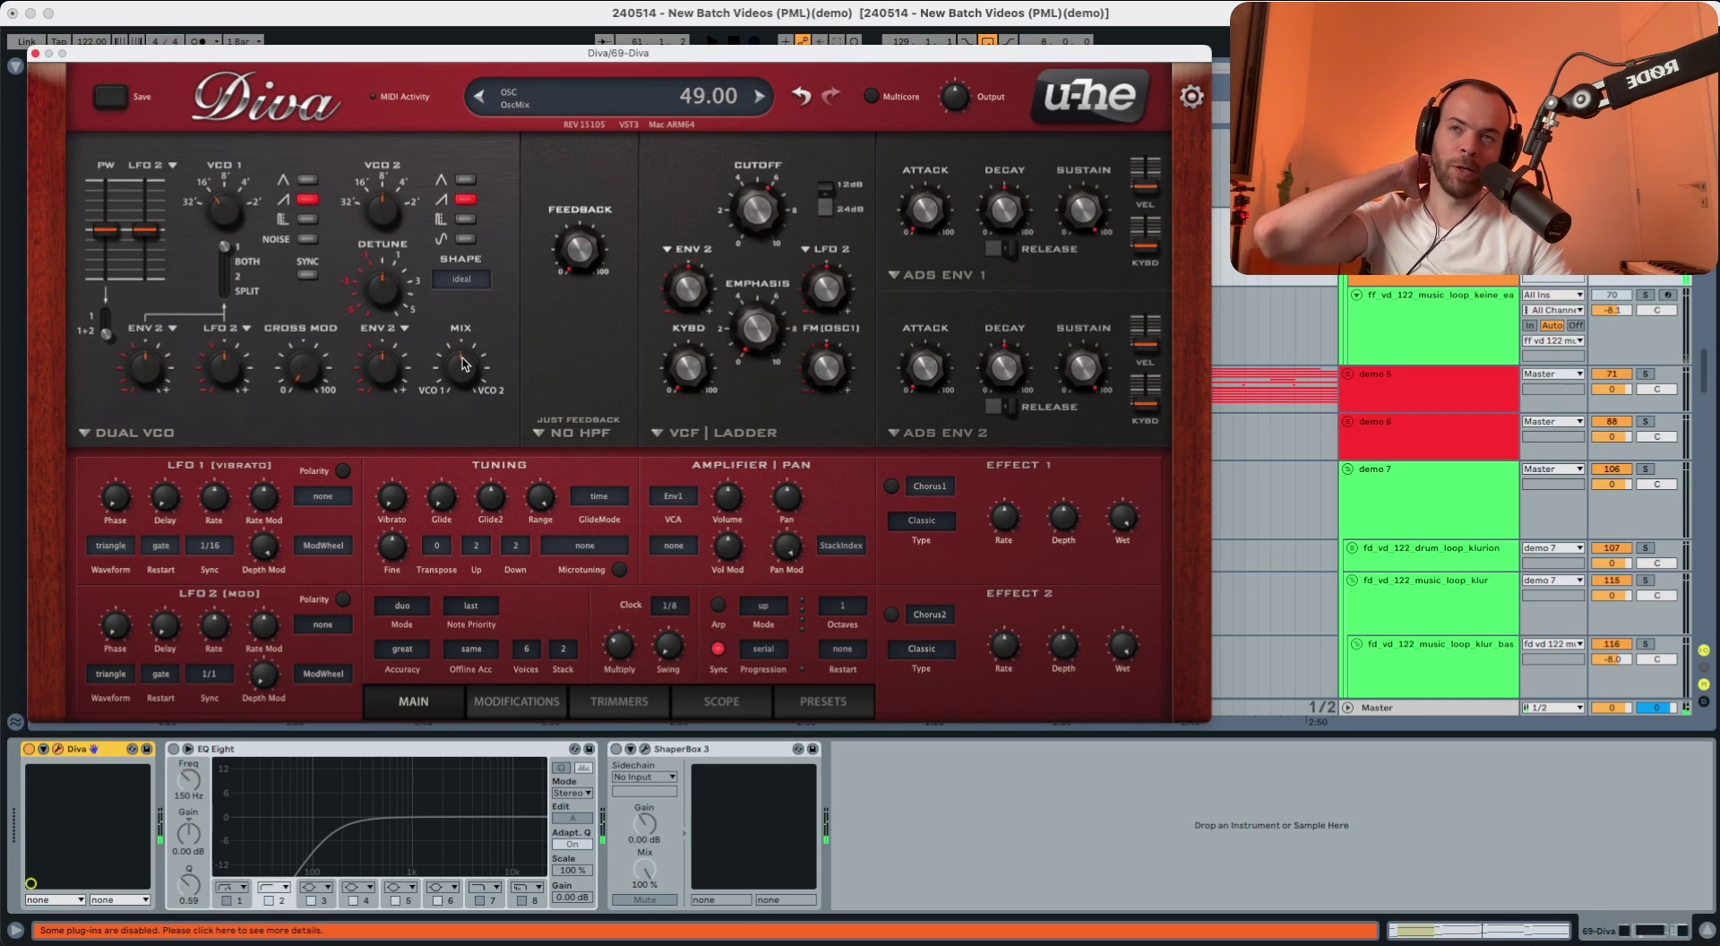
pyautogui.moveTo(461, 363); pyautogui.dragTo(462, 370)
pyautogui.press('space')
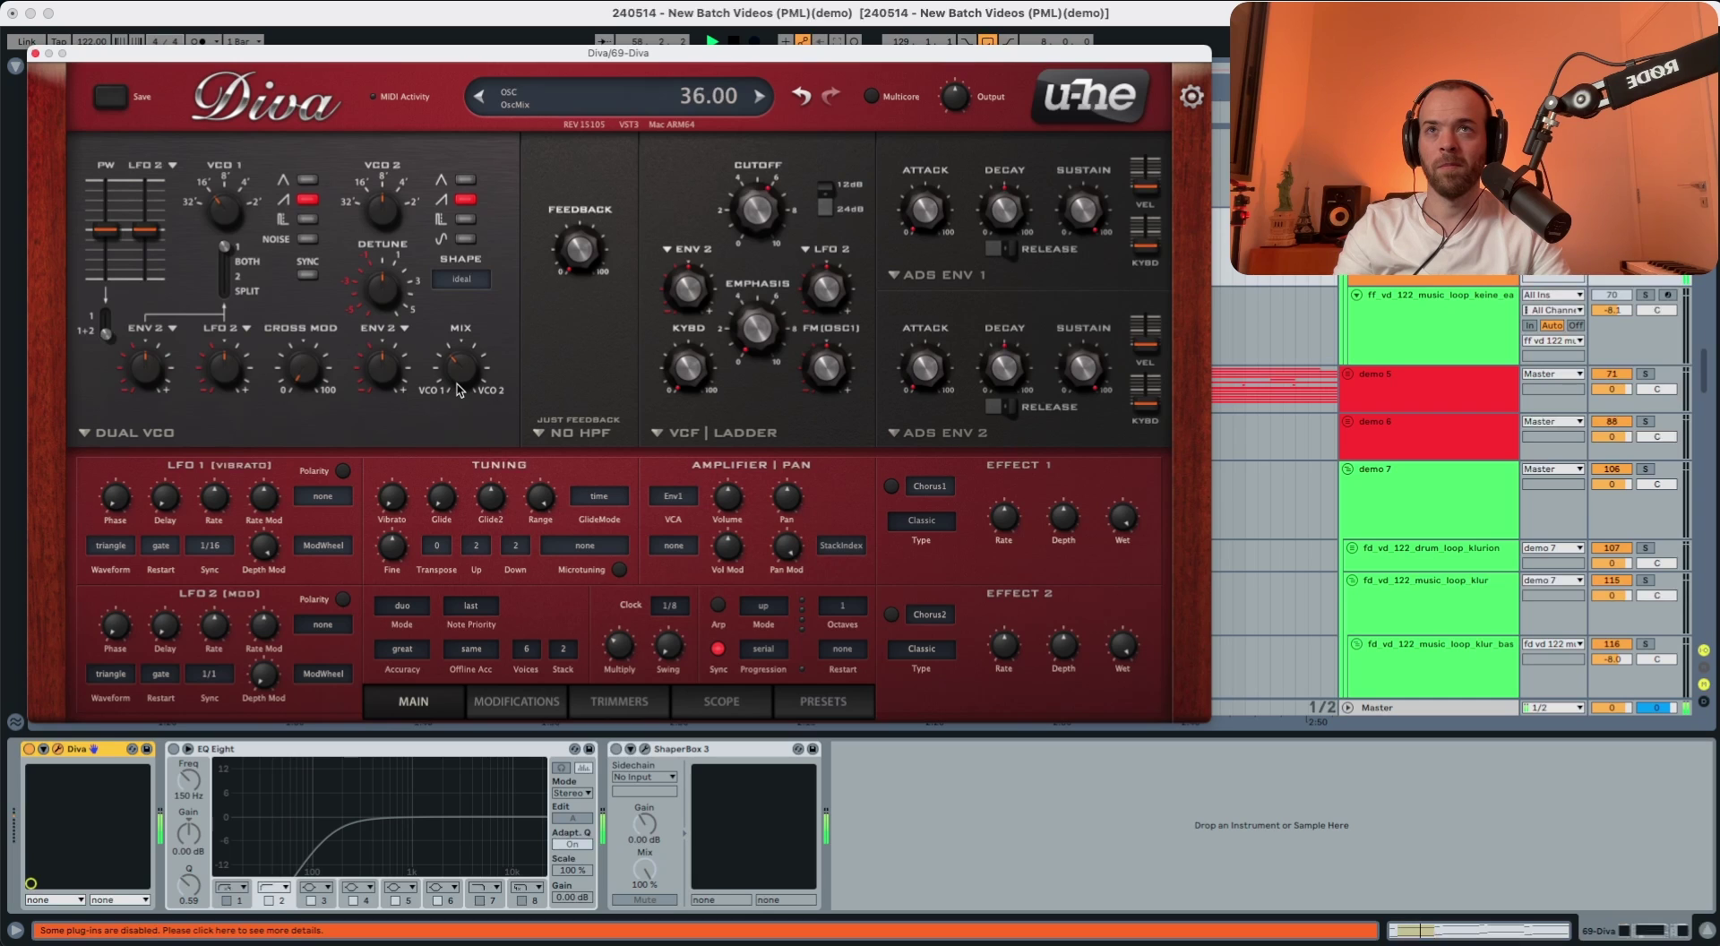
pyautogui.press('space')
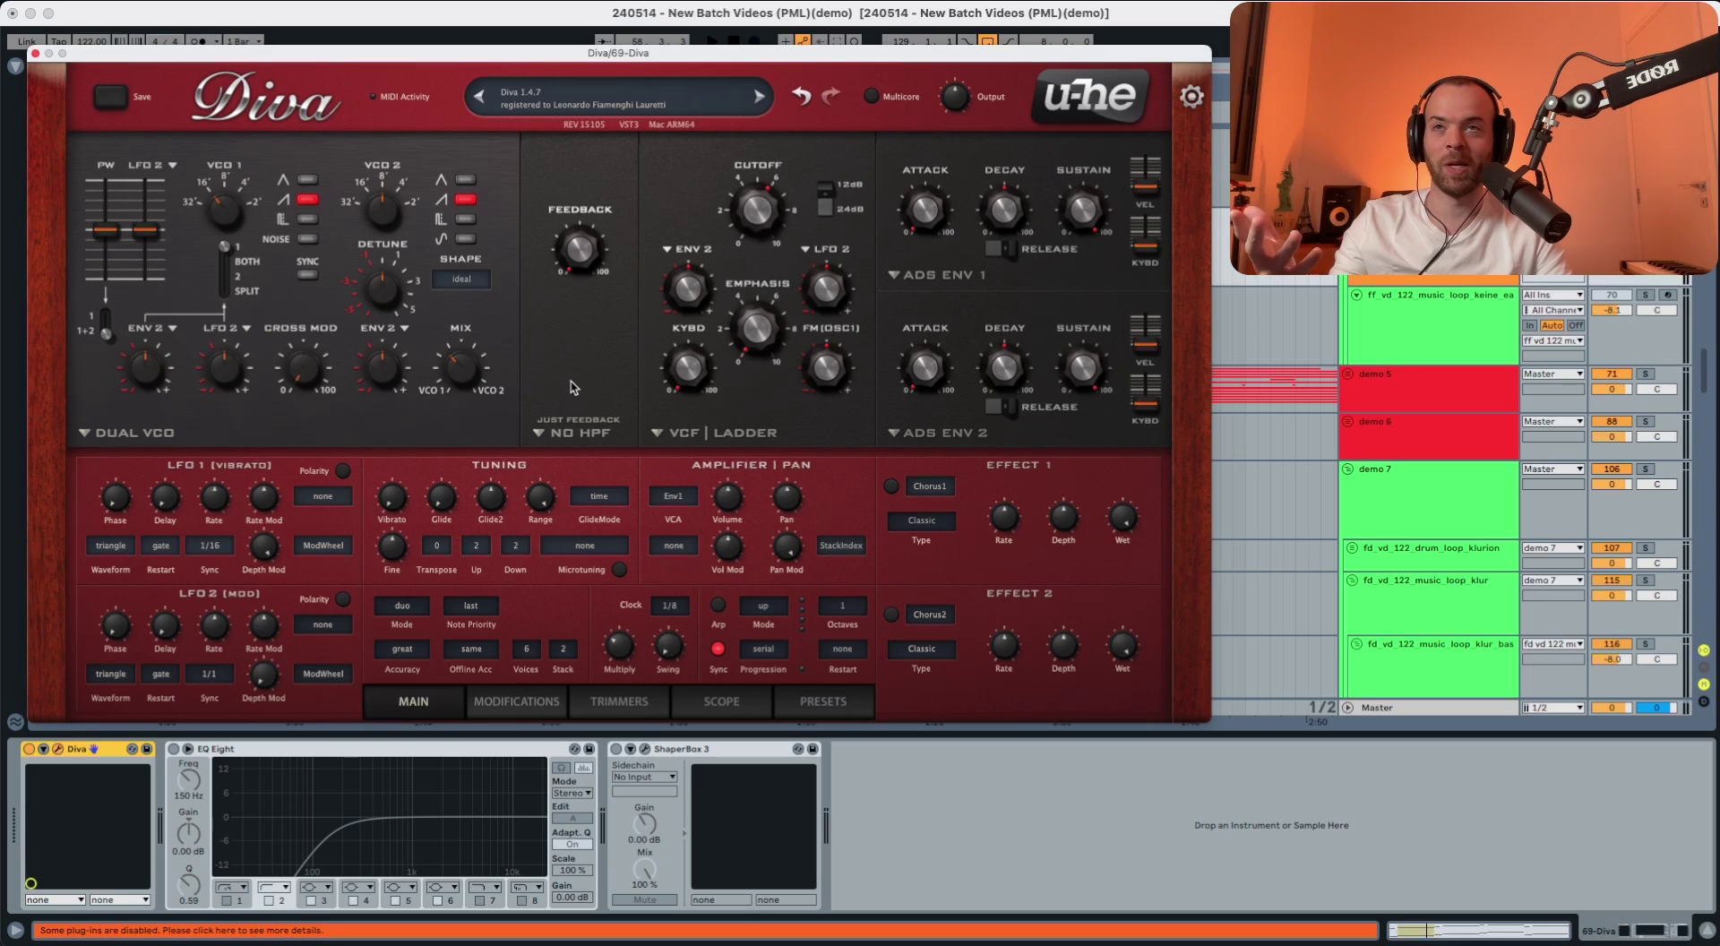
# Step: Switch the high-pass section to HPF post and compare its frequency at 0 and 3, leaving it at 3
pyautogui.click(571, 433)
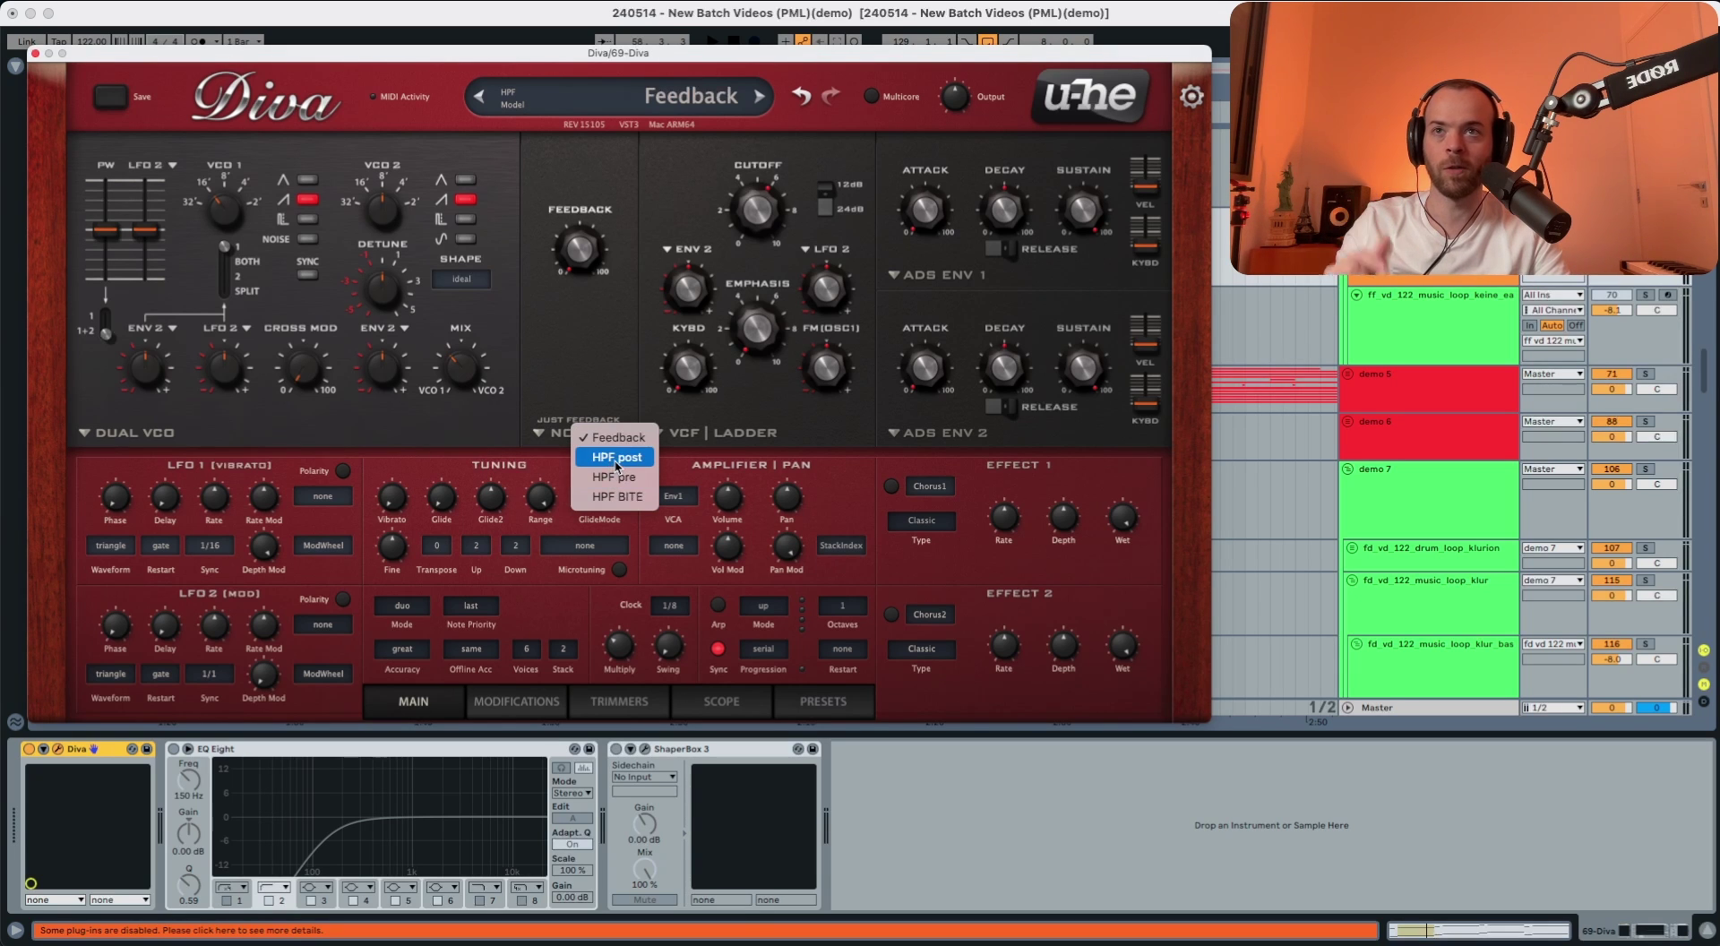
pyautogui.click(617, 457)
pyautogui.press('space')
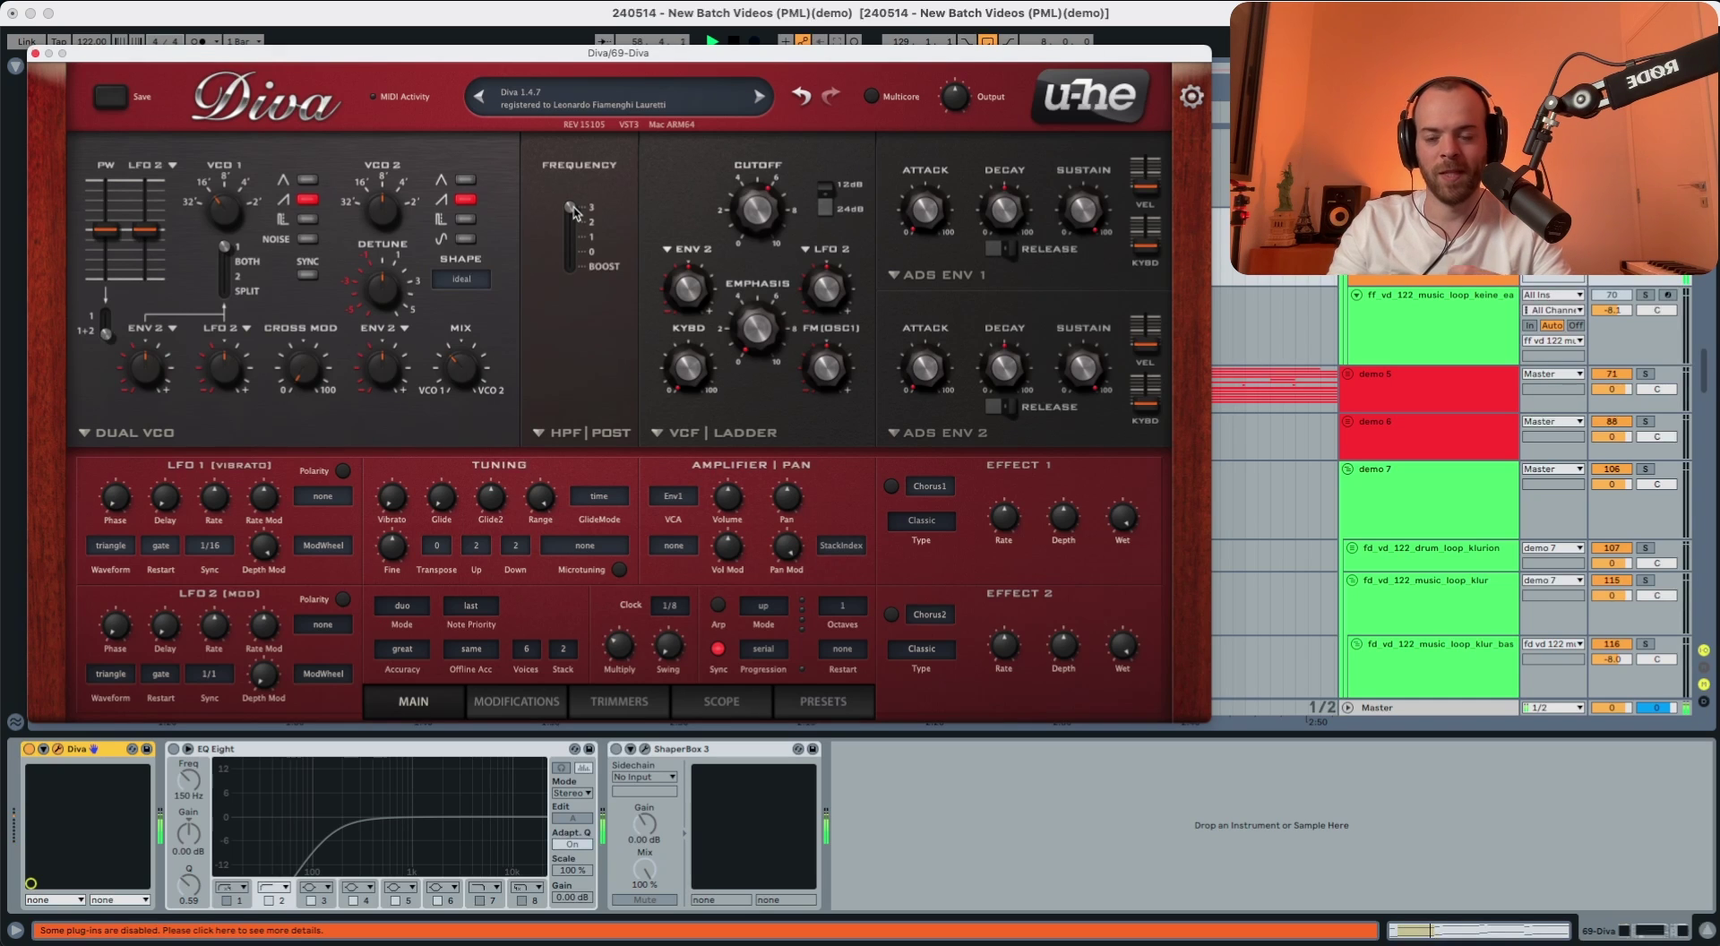
pyautogui.press('space')
pyautogui.moveTo(574, 210); pyautogui.dragTo(575, 256)
pyautogui.press('space')
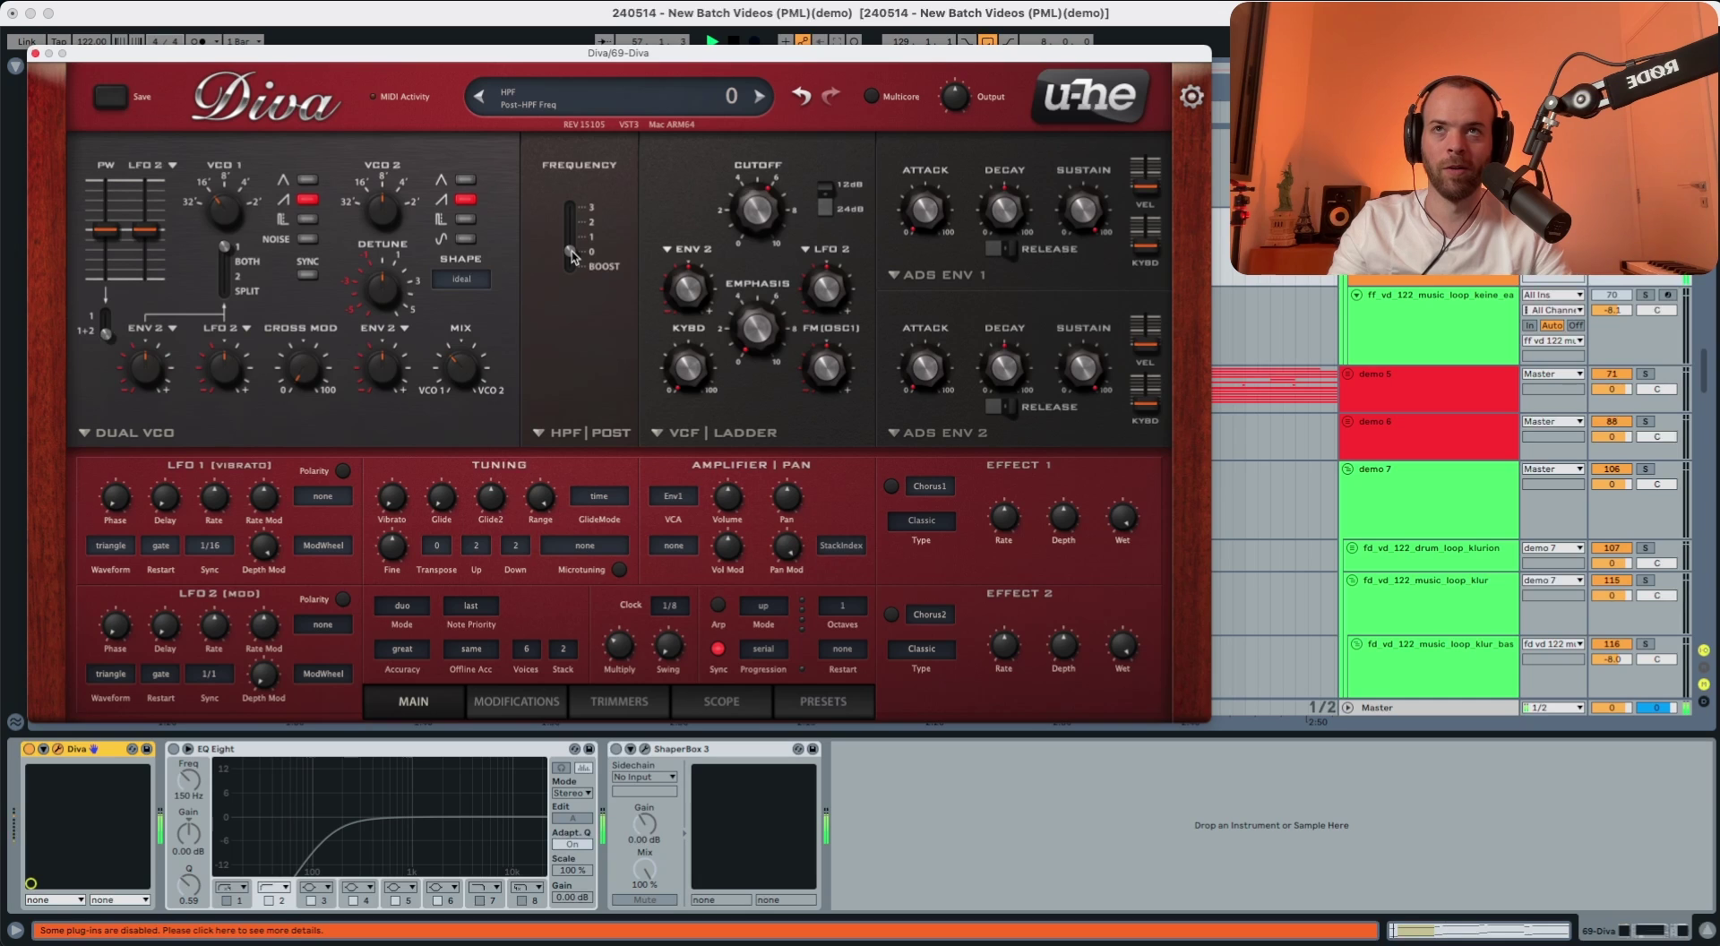
pyautogui.click(574, 211)
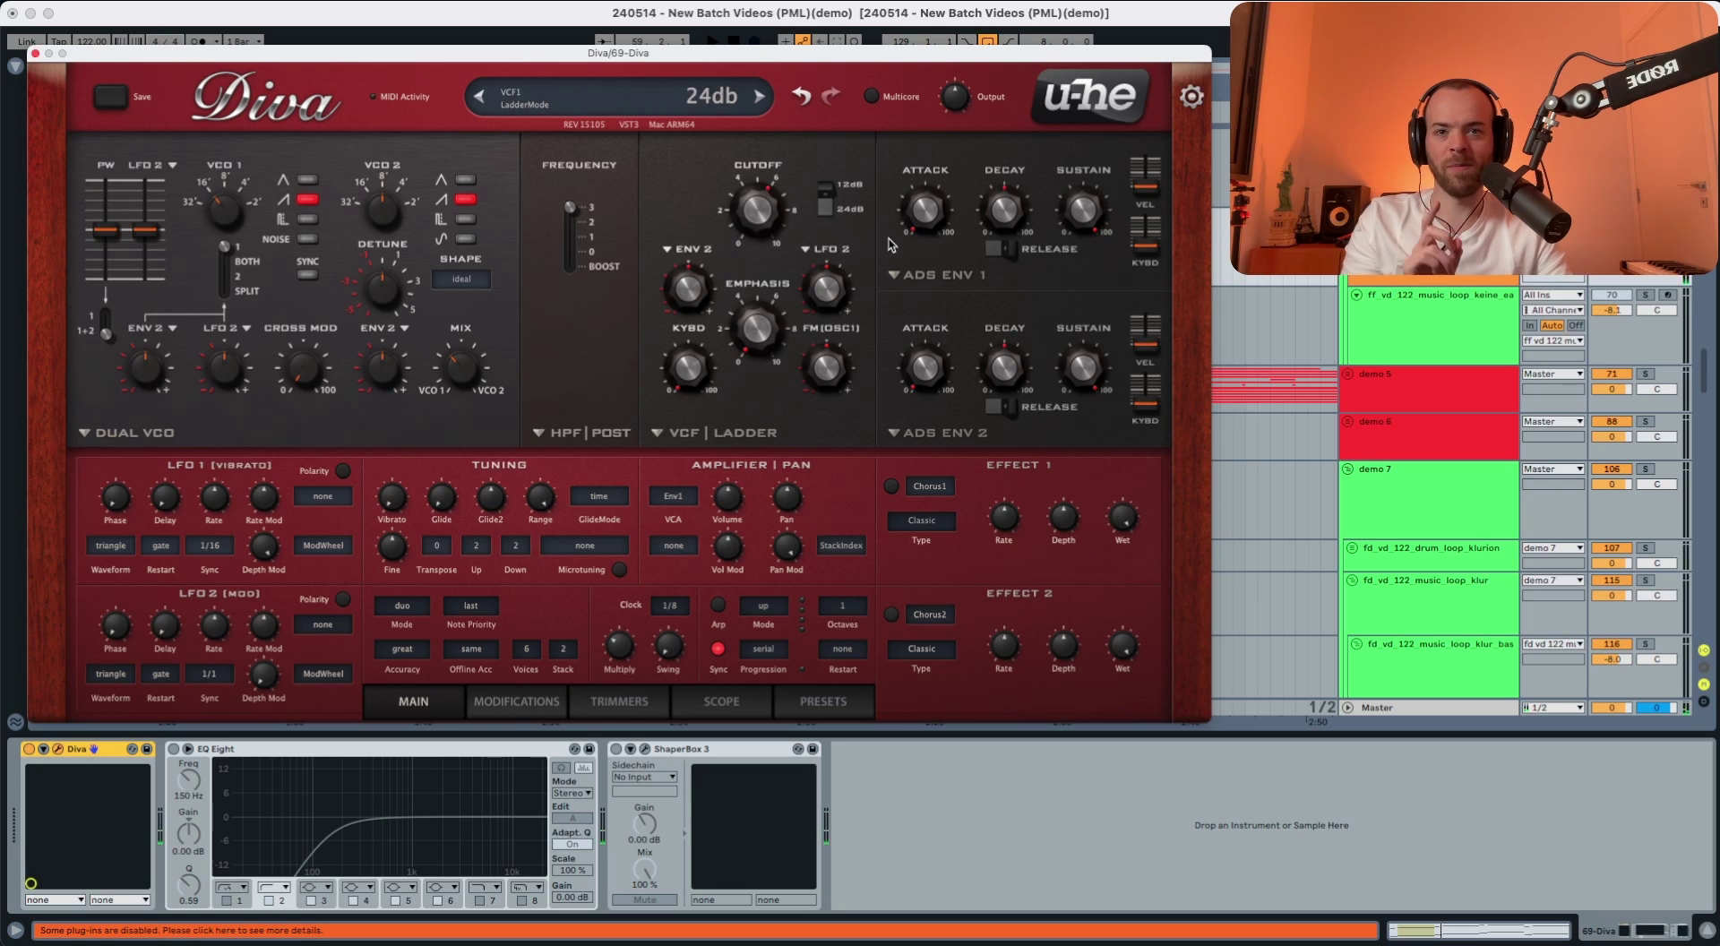
# Step: Change Diva's envelope 1 model from ADS to digital and audition the attack and release response
pyautogui.click(936, 275)
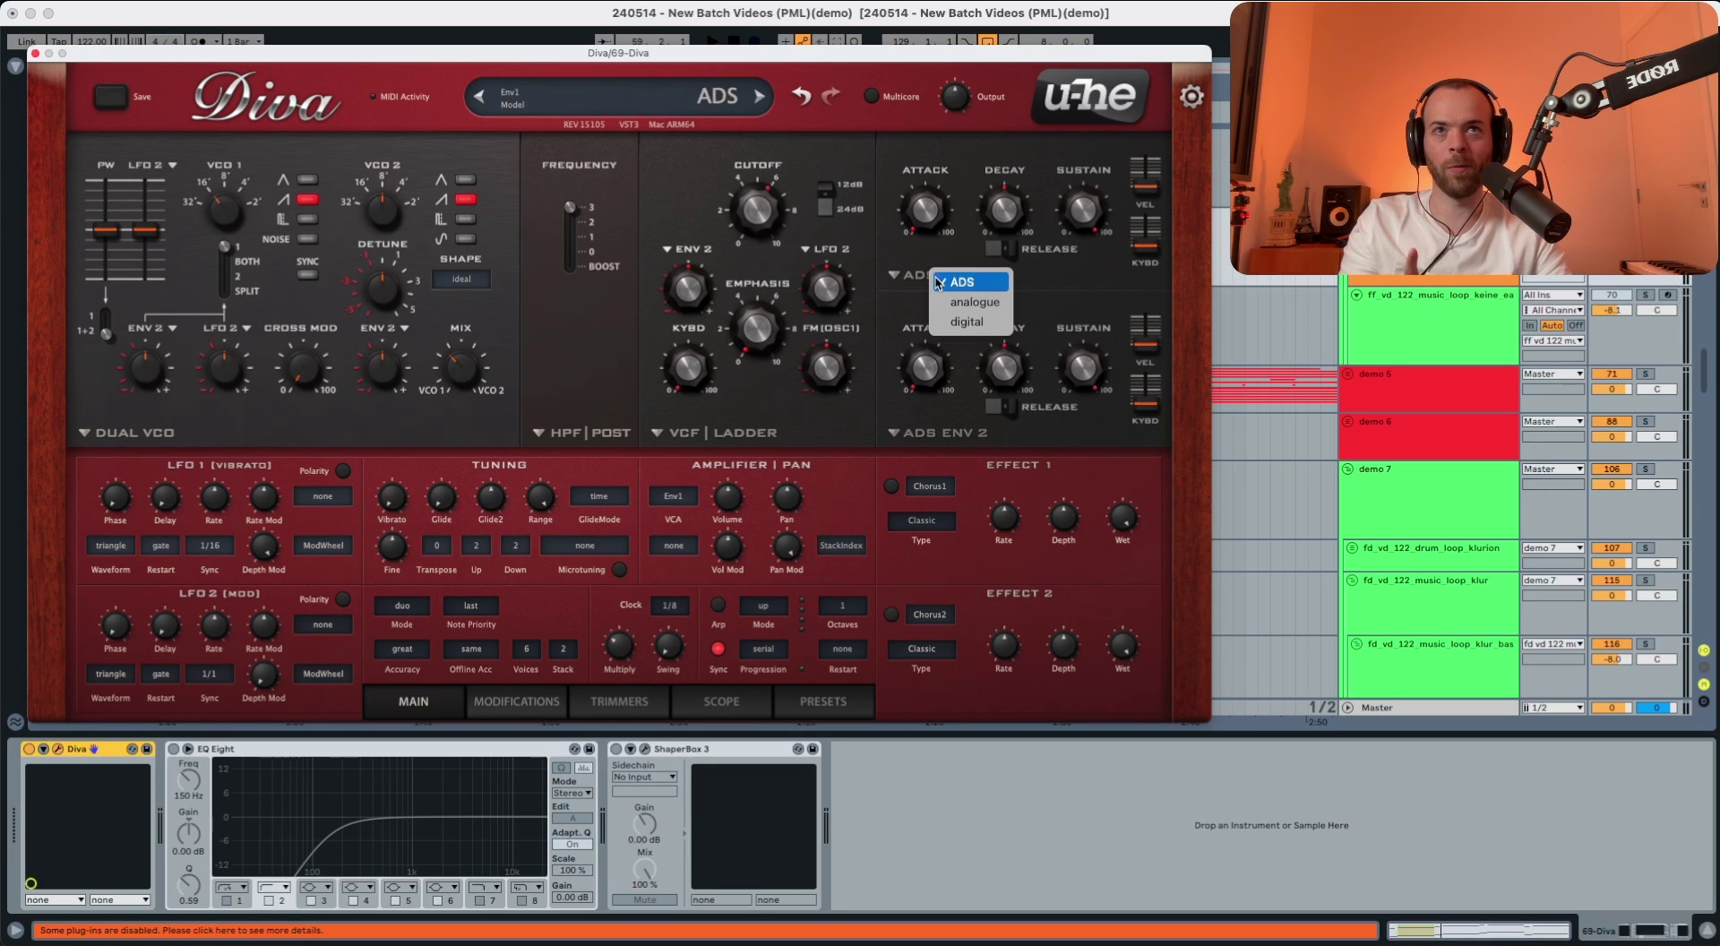
pyautogui.click(959, 323)
pyautogui.press('space')
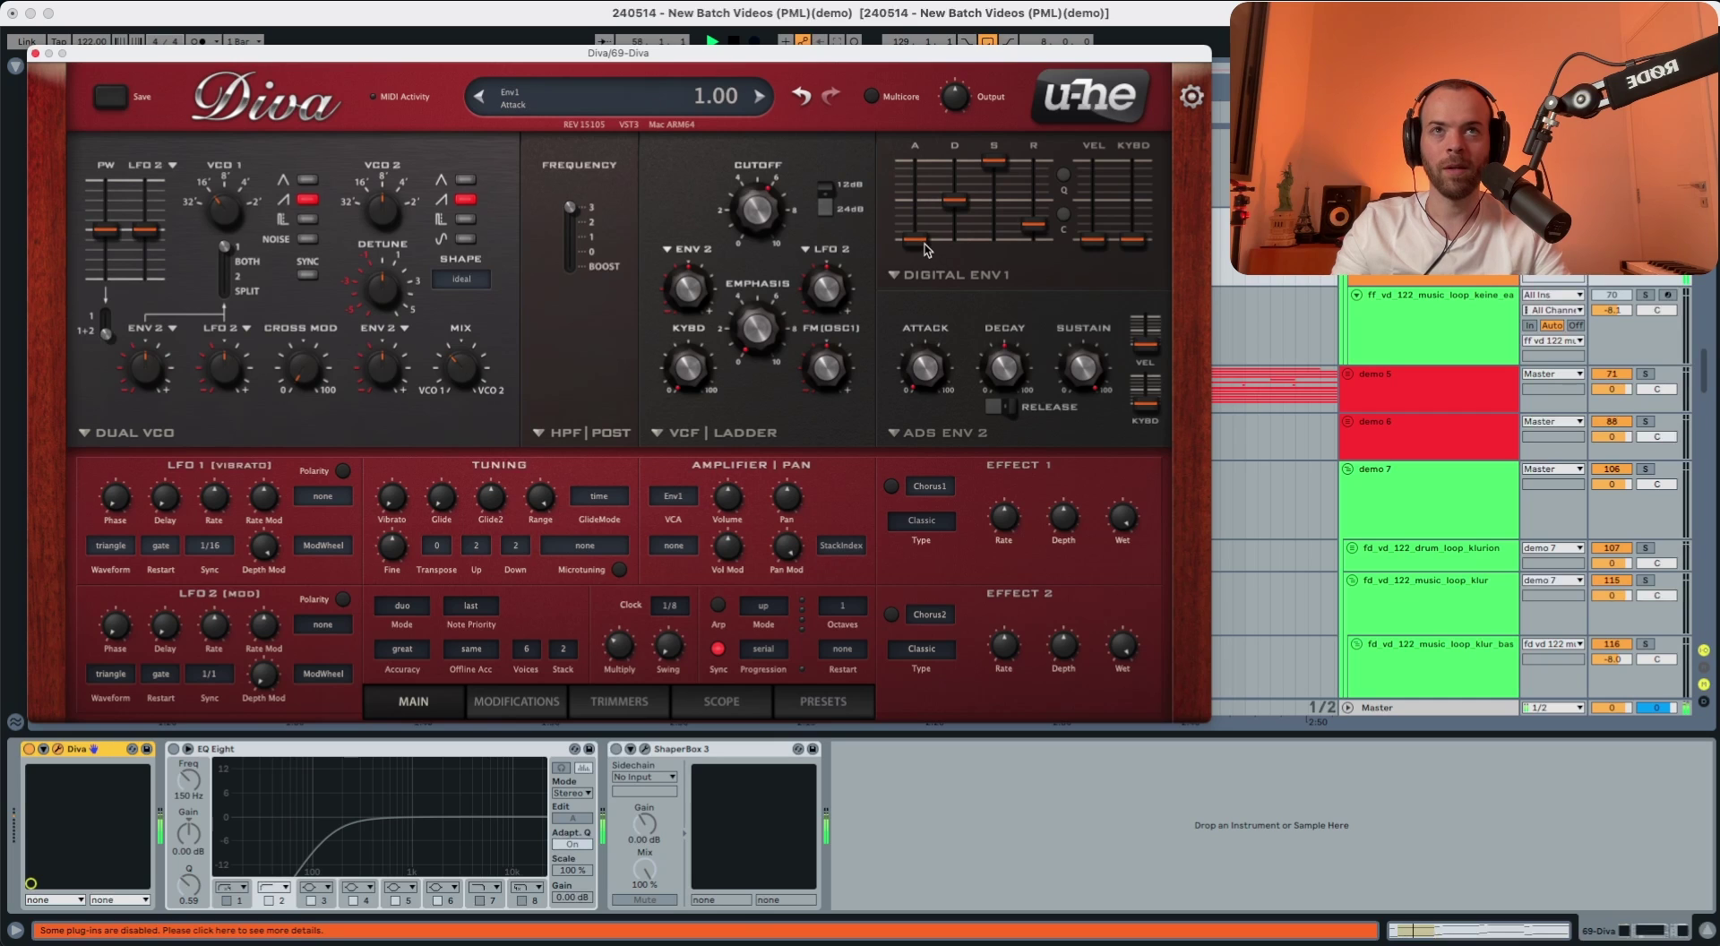
pyautogui.press('space')
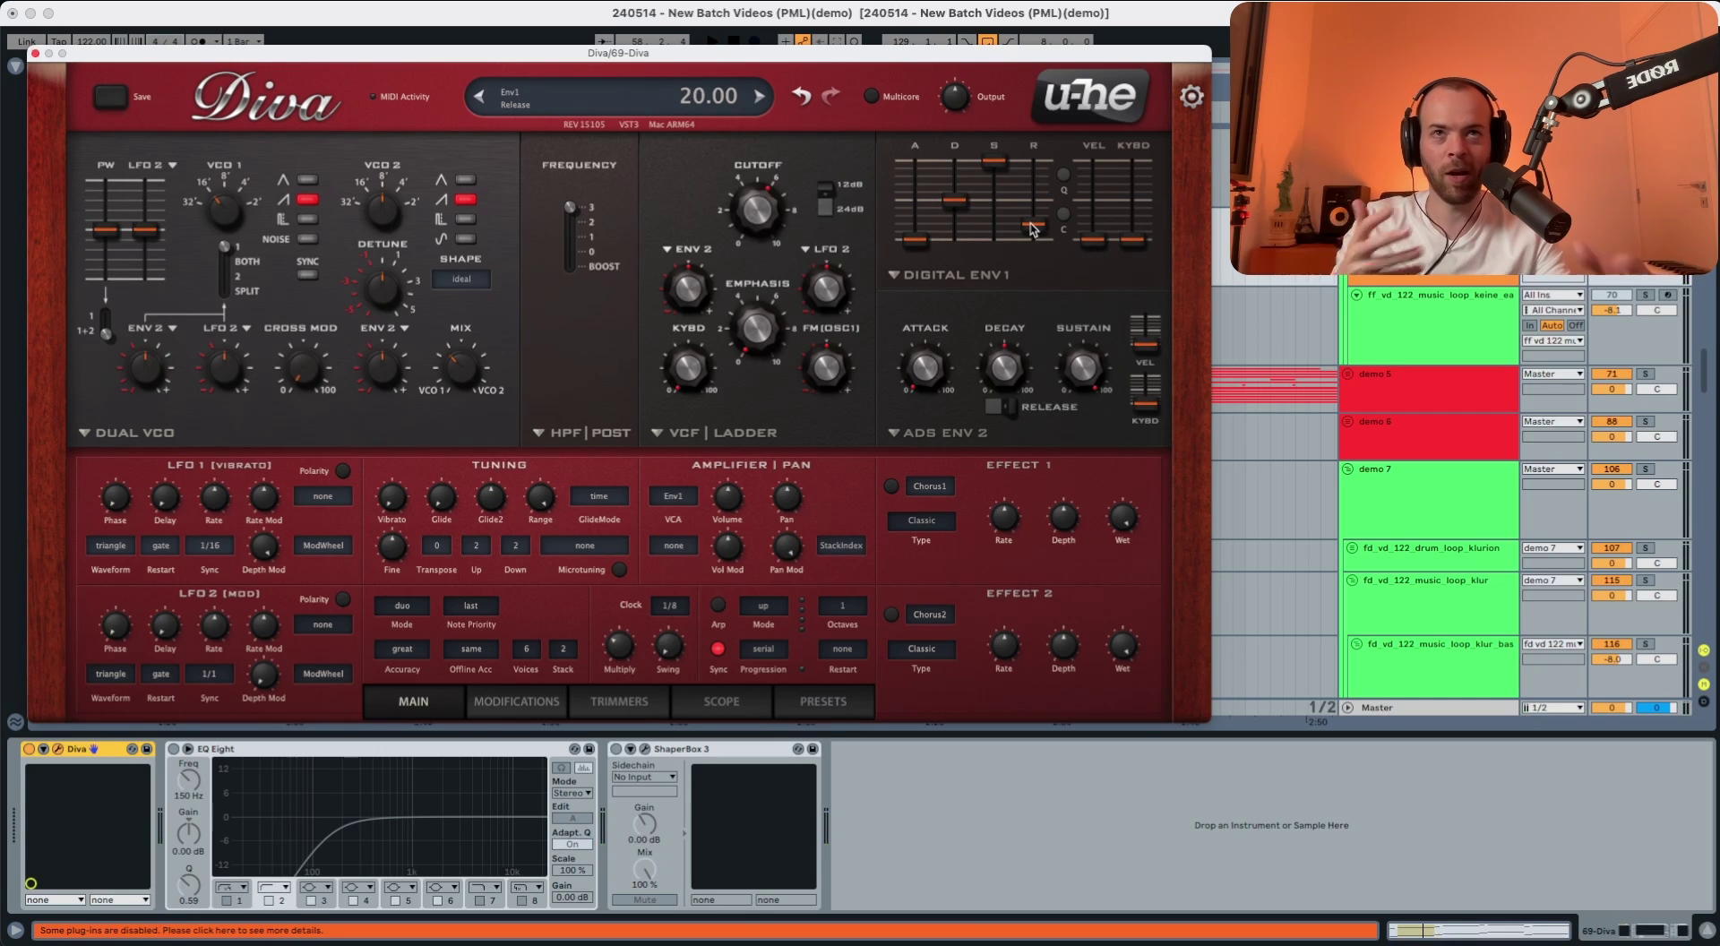
pyautogui.press('space')
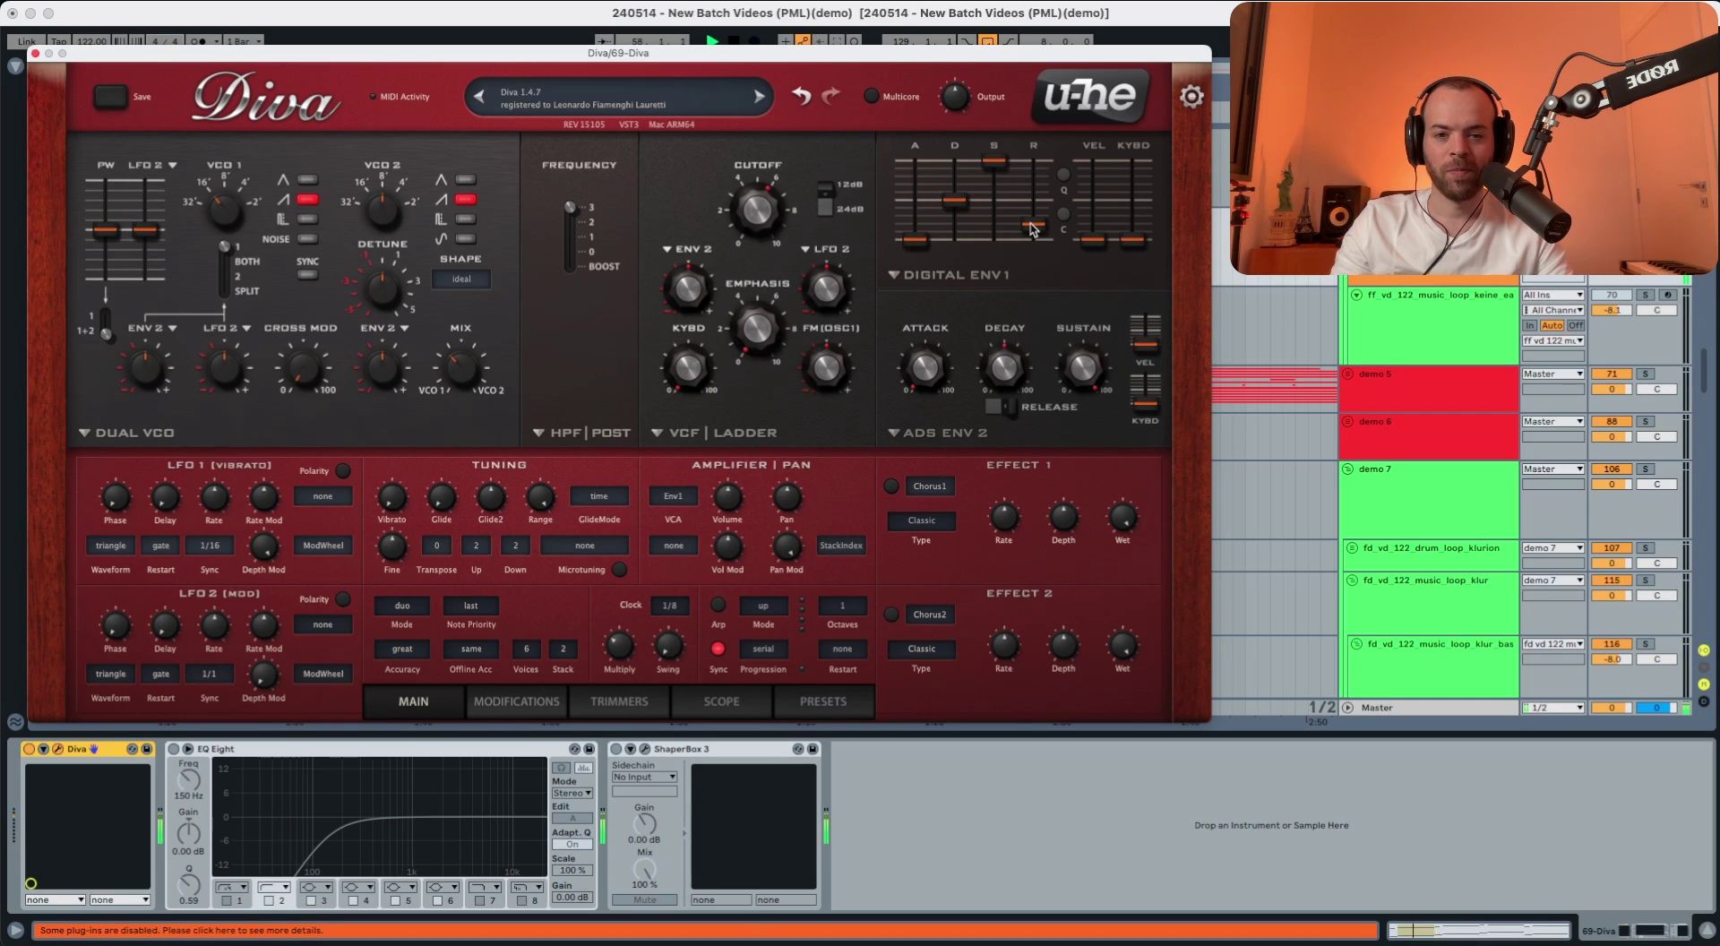
pyautogui.press('space')
# Step: Switch the VCF to the BITE model, set its cutoff to 126.50 and key follow to 40.50, and audition it
pyautogui.click(691, 435)
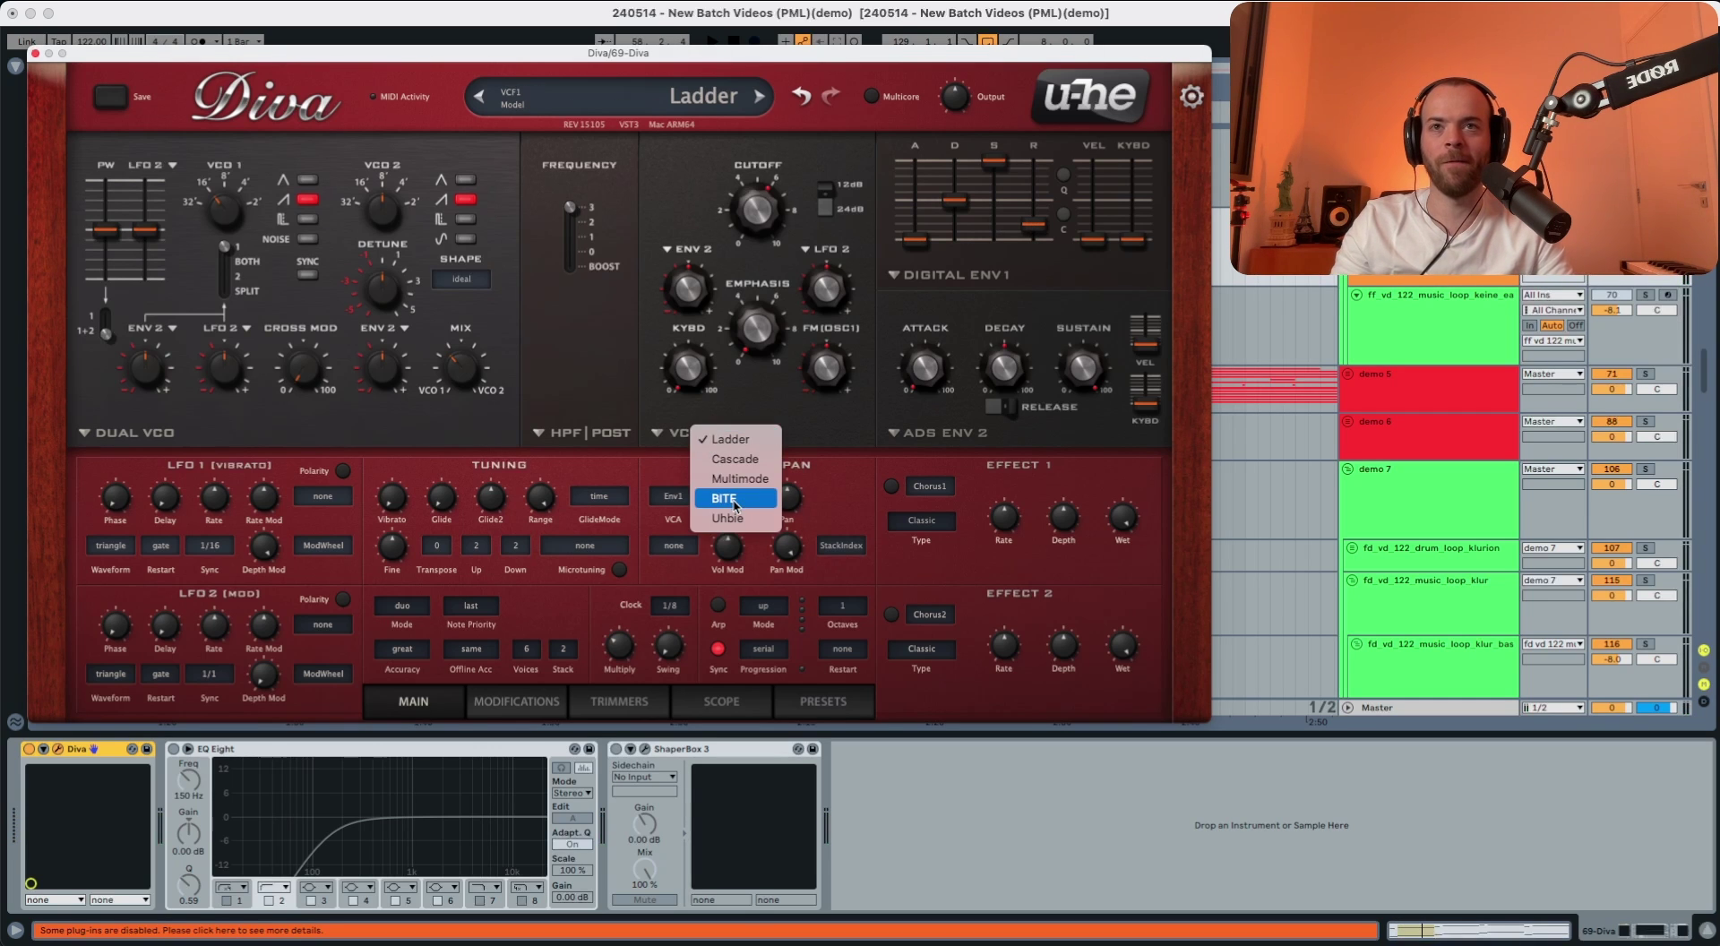
pyautogui.click(733, 504)
pyautogui.press('space')
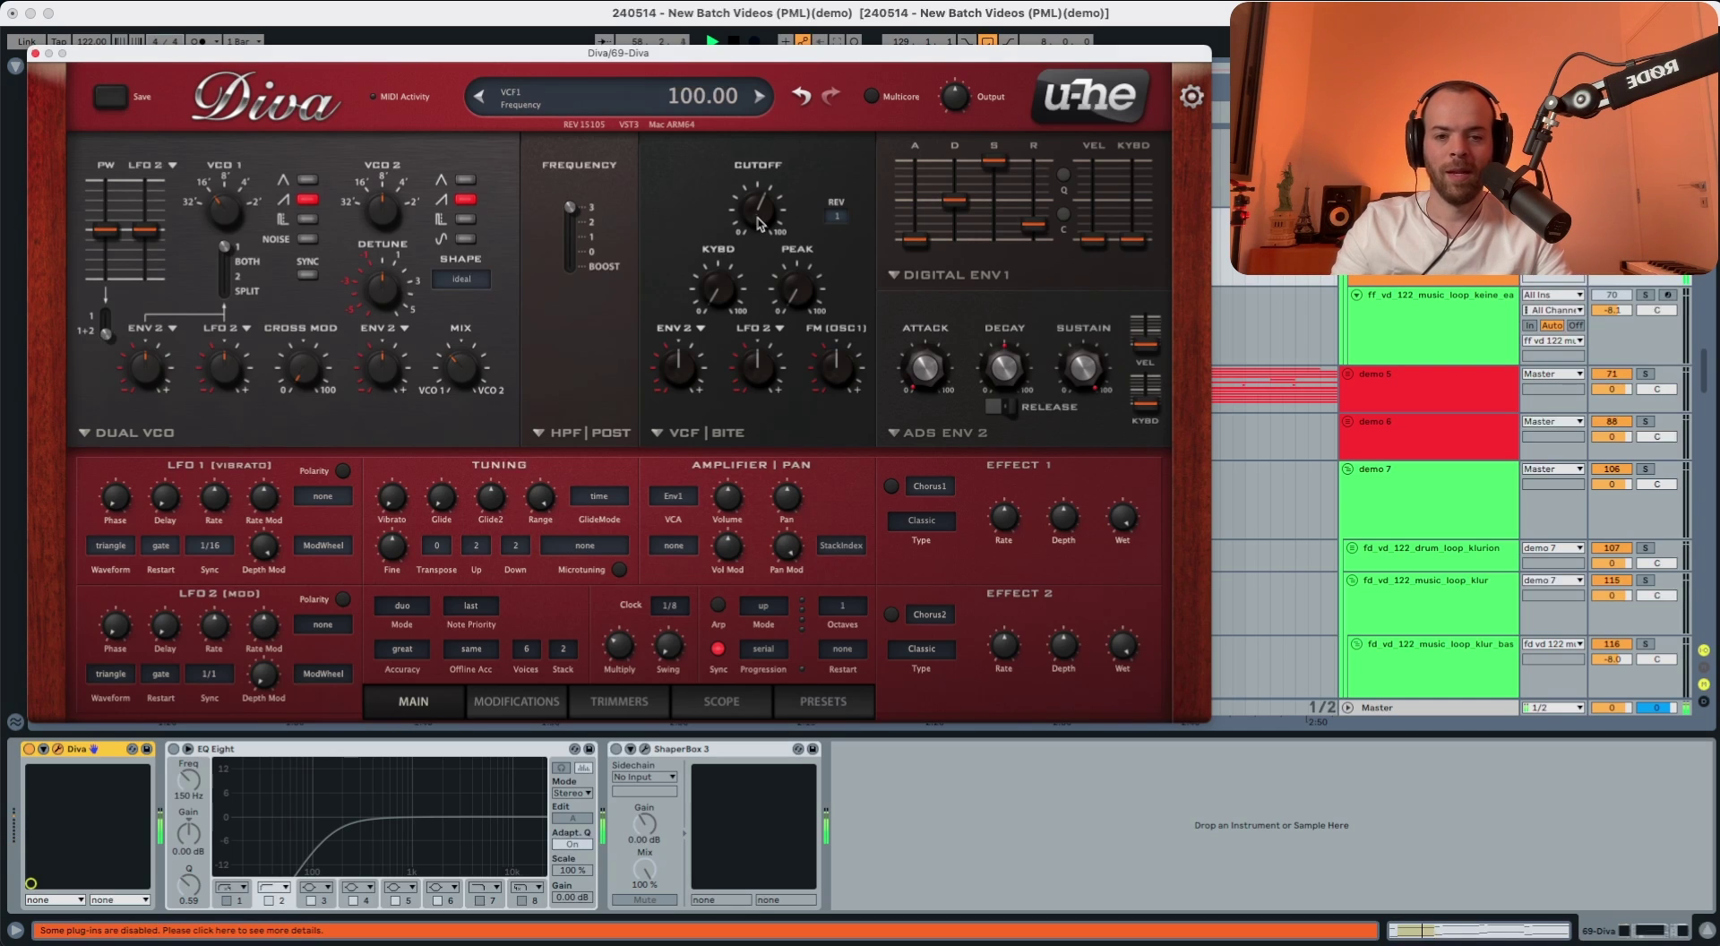
pyautogui.moveTo(759, 220); pyautogui.dragTo(771, 180)
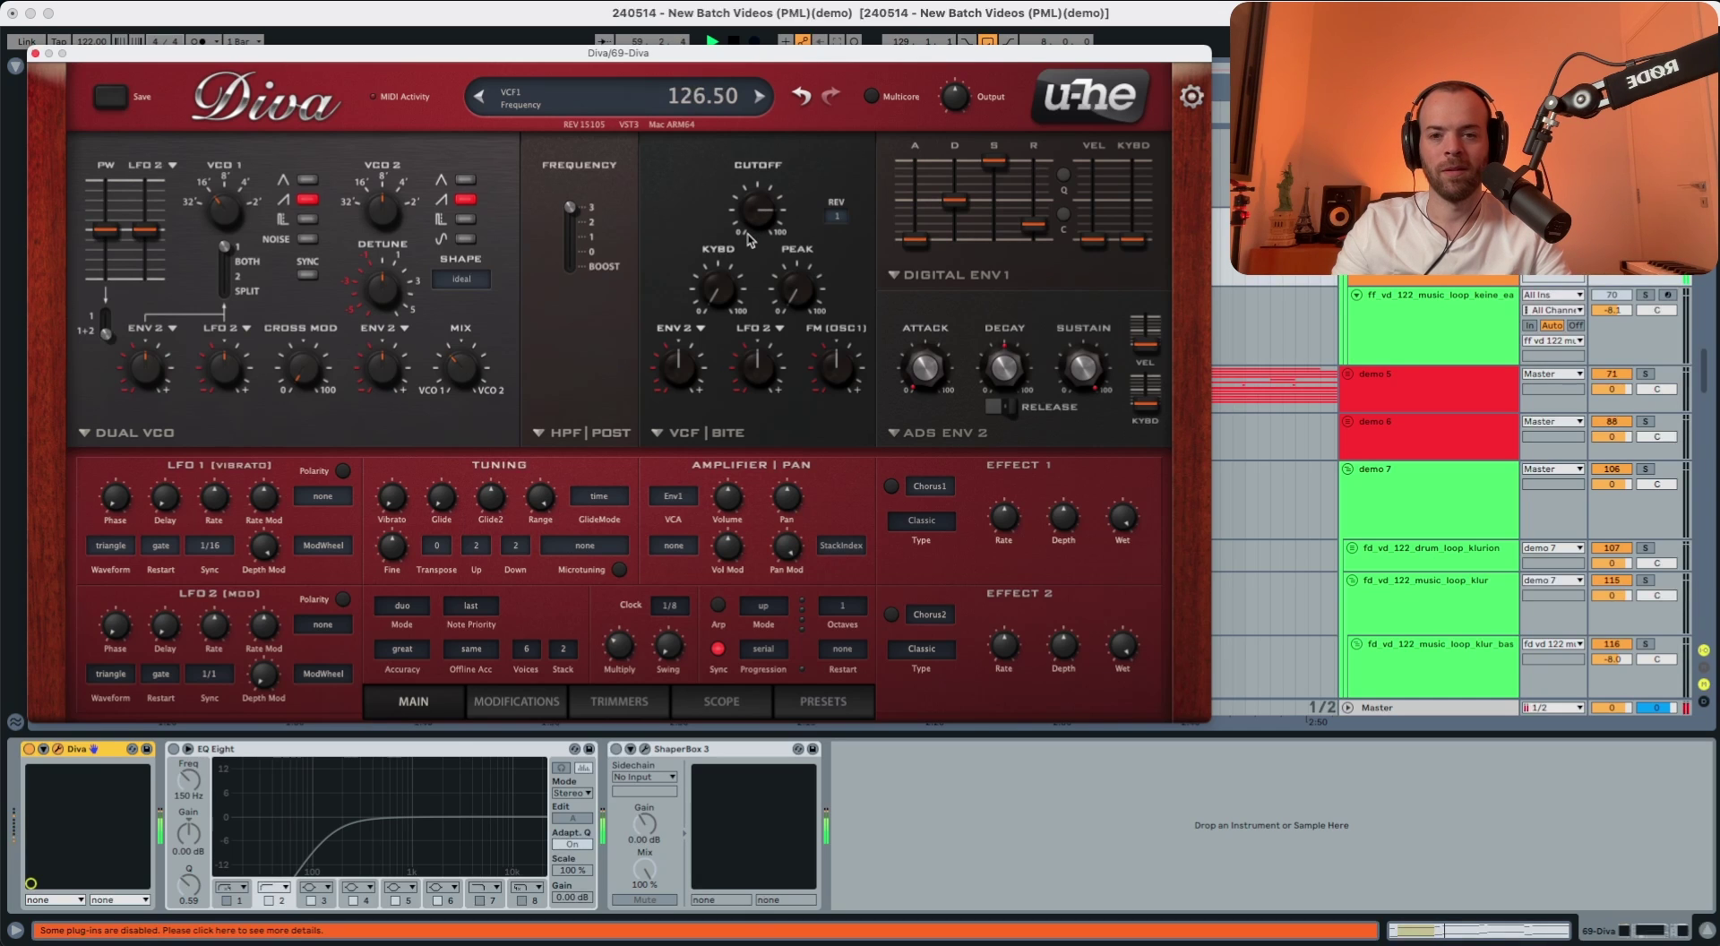
pyautogui.moveTo(717, 296); pyautogui.dragTo(732, 214)
pyautogui.press('space')
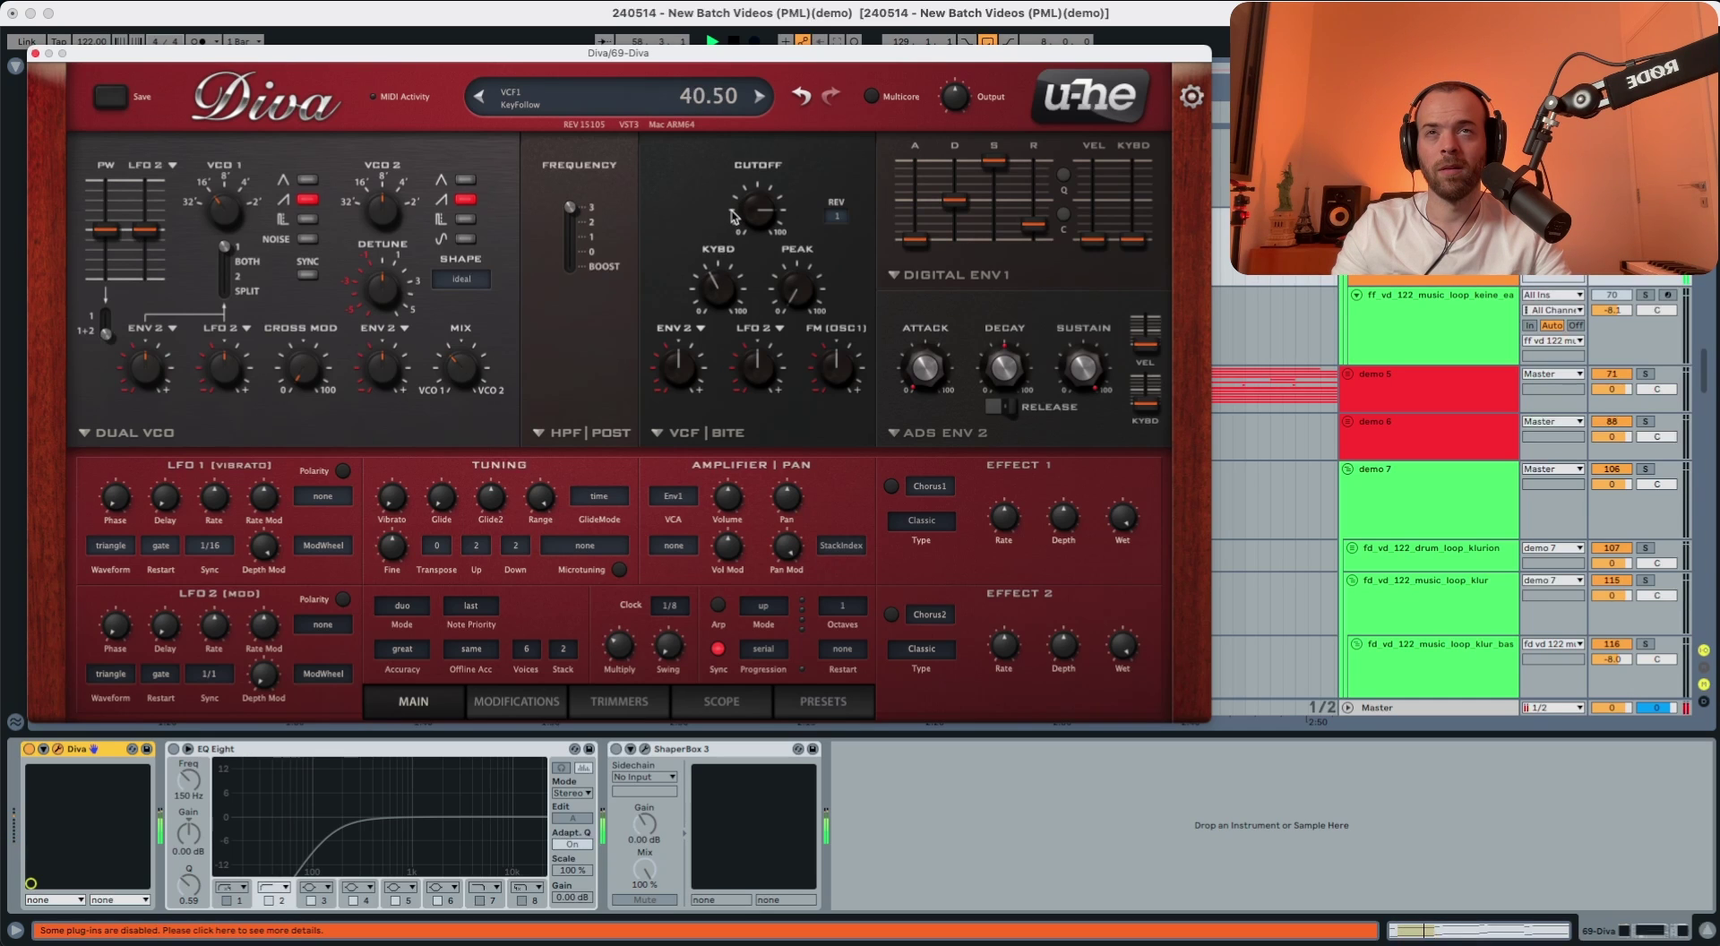
pyautogui.press('space')
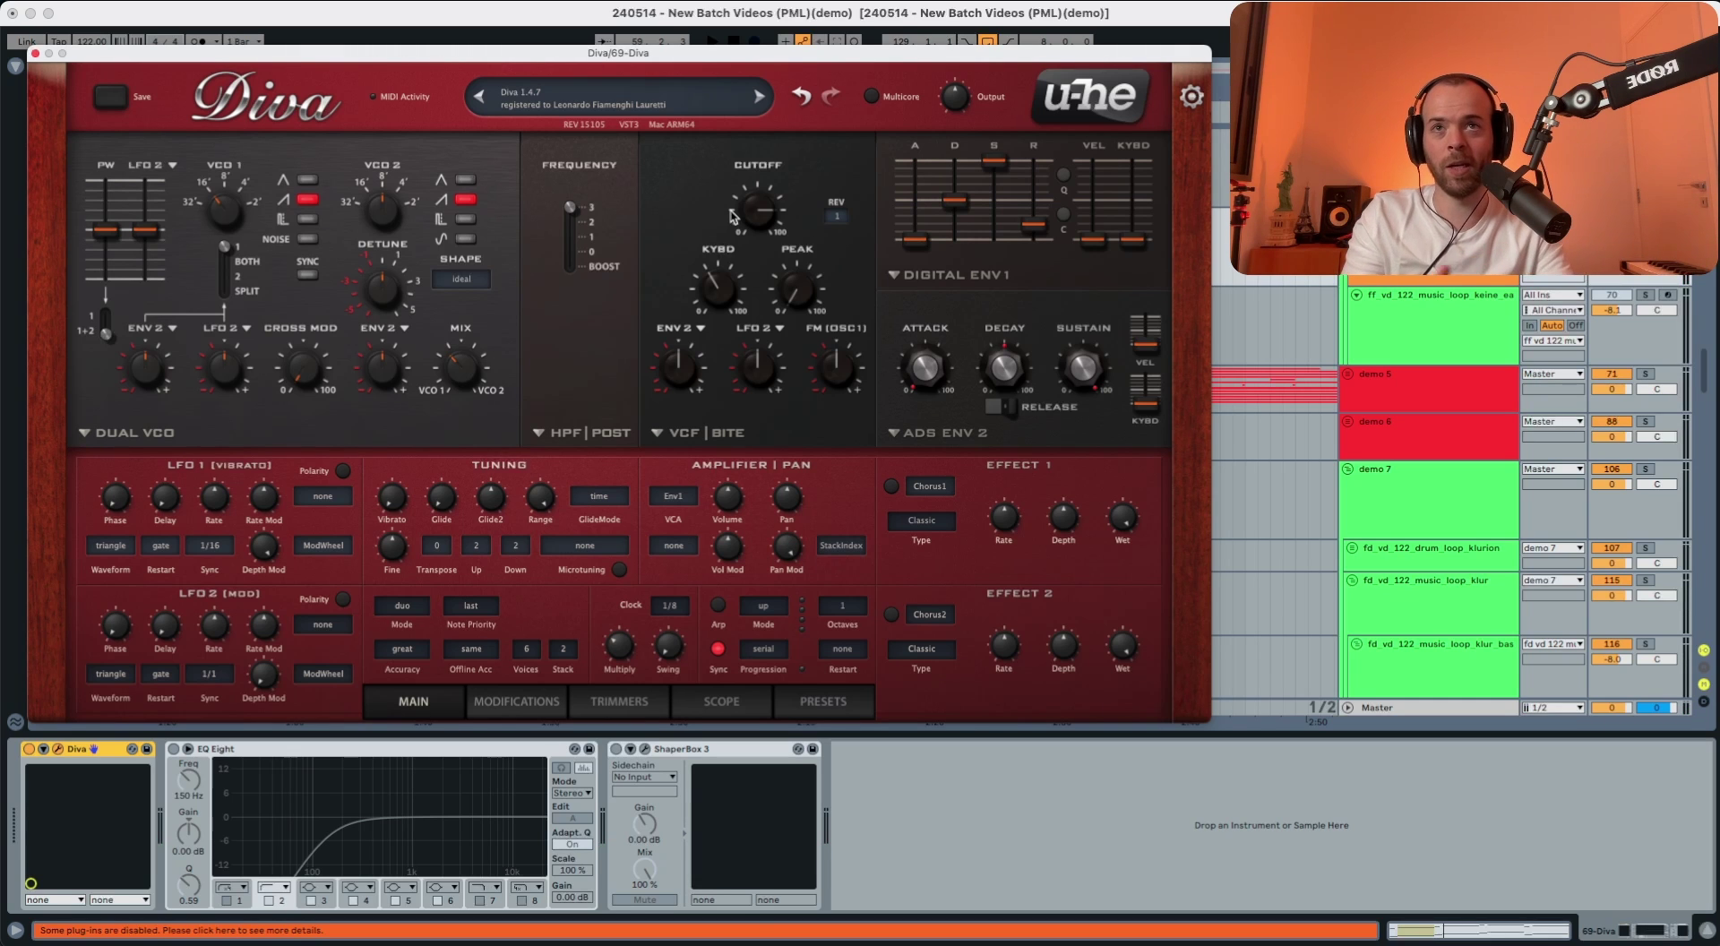
# Step: Raise the vibrato amount in the tuning section and set LFO 1's depth modulation to 0 so the vibrato plays constantly
pyautogui.moveTo(804, 303)
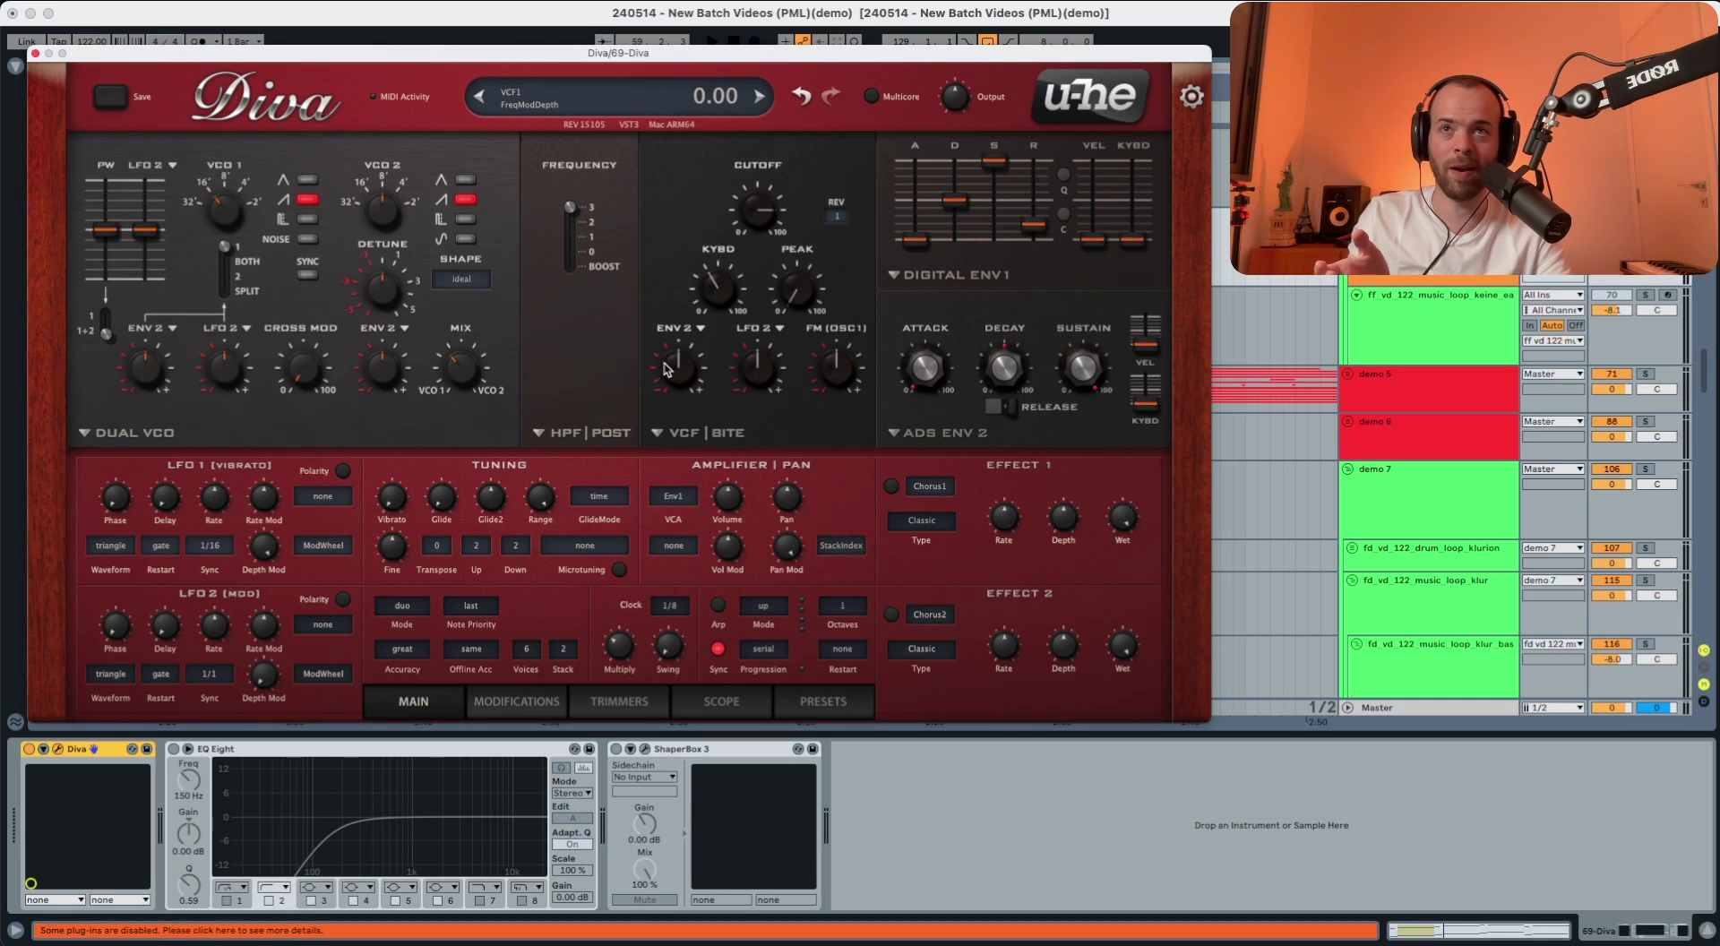
pyautogui.moveTo(837, 372)
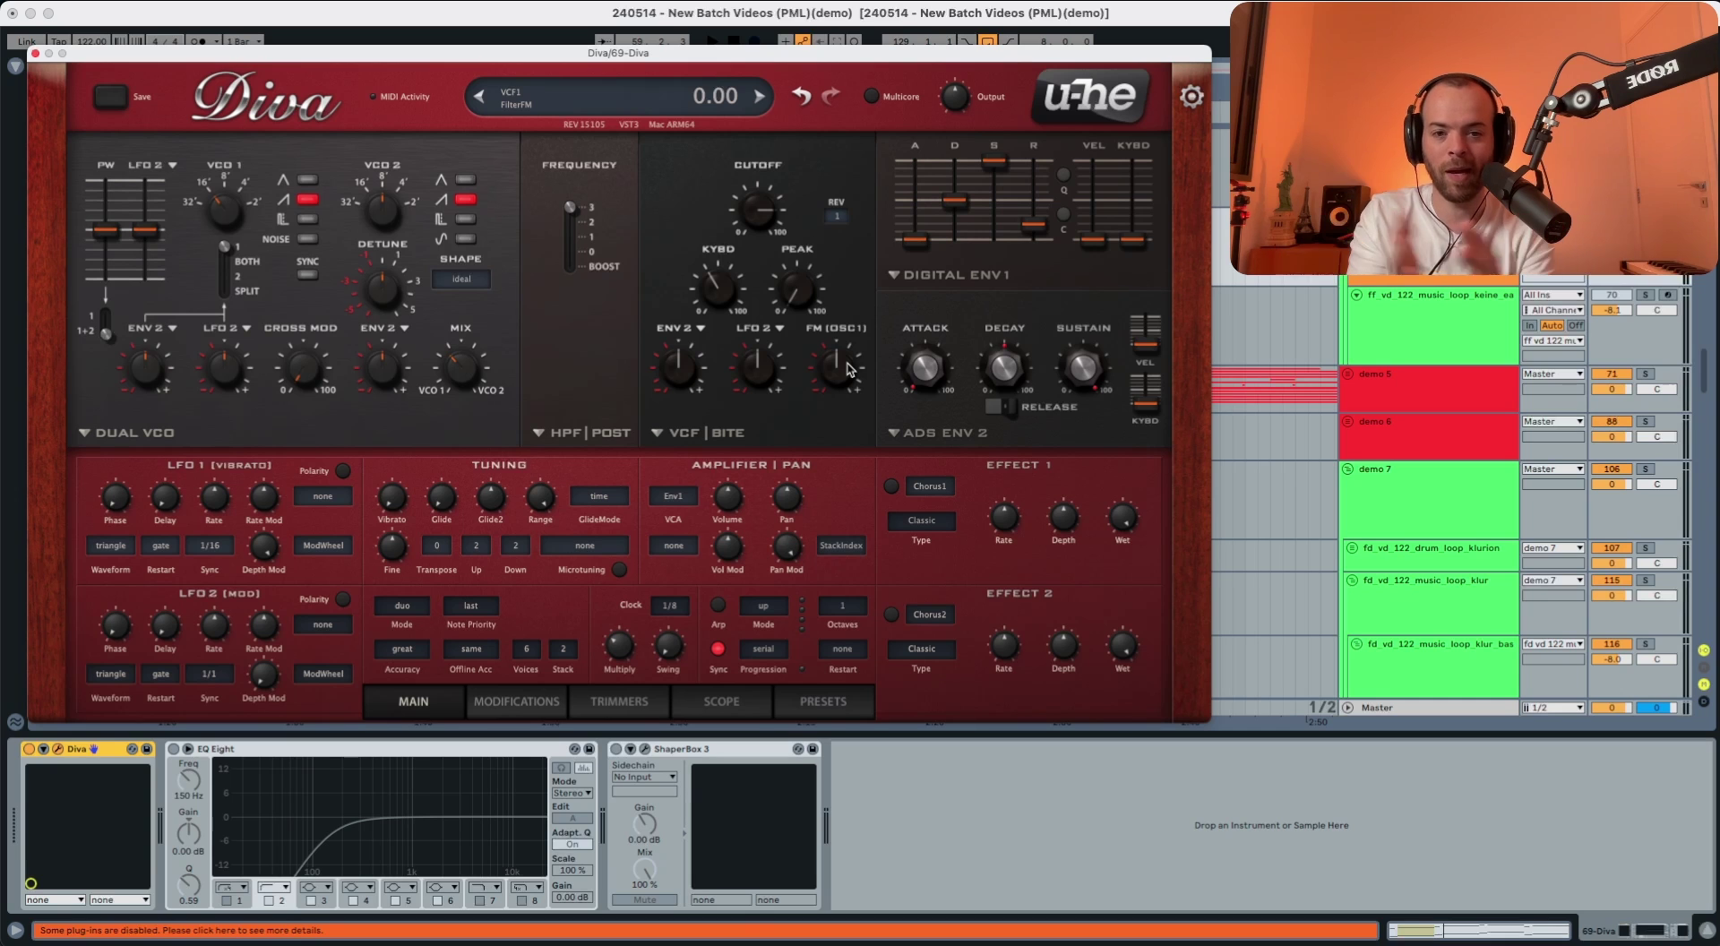
pyautogui.moveTo(955, 393)
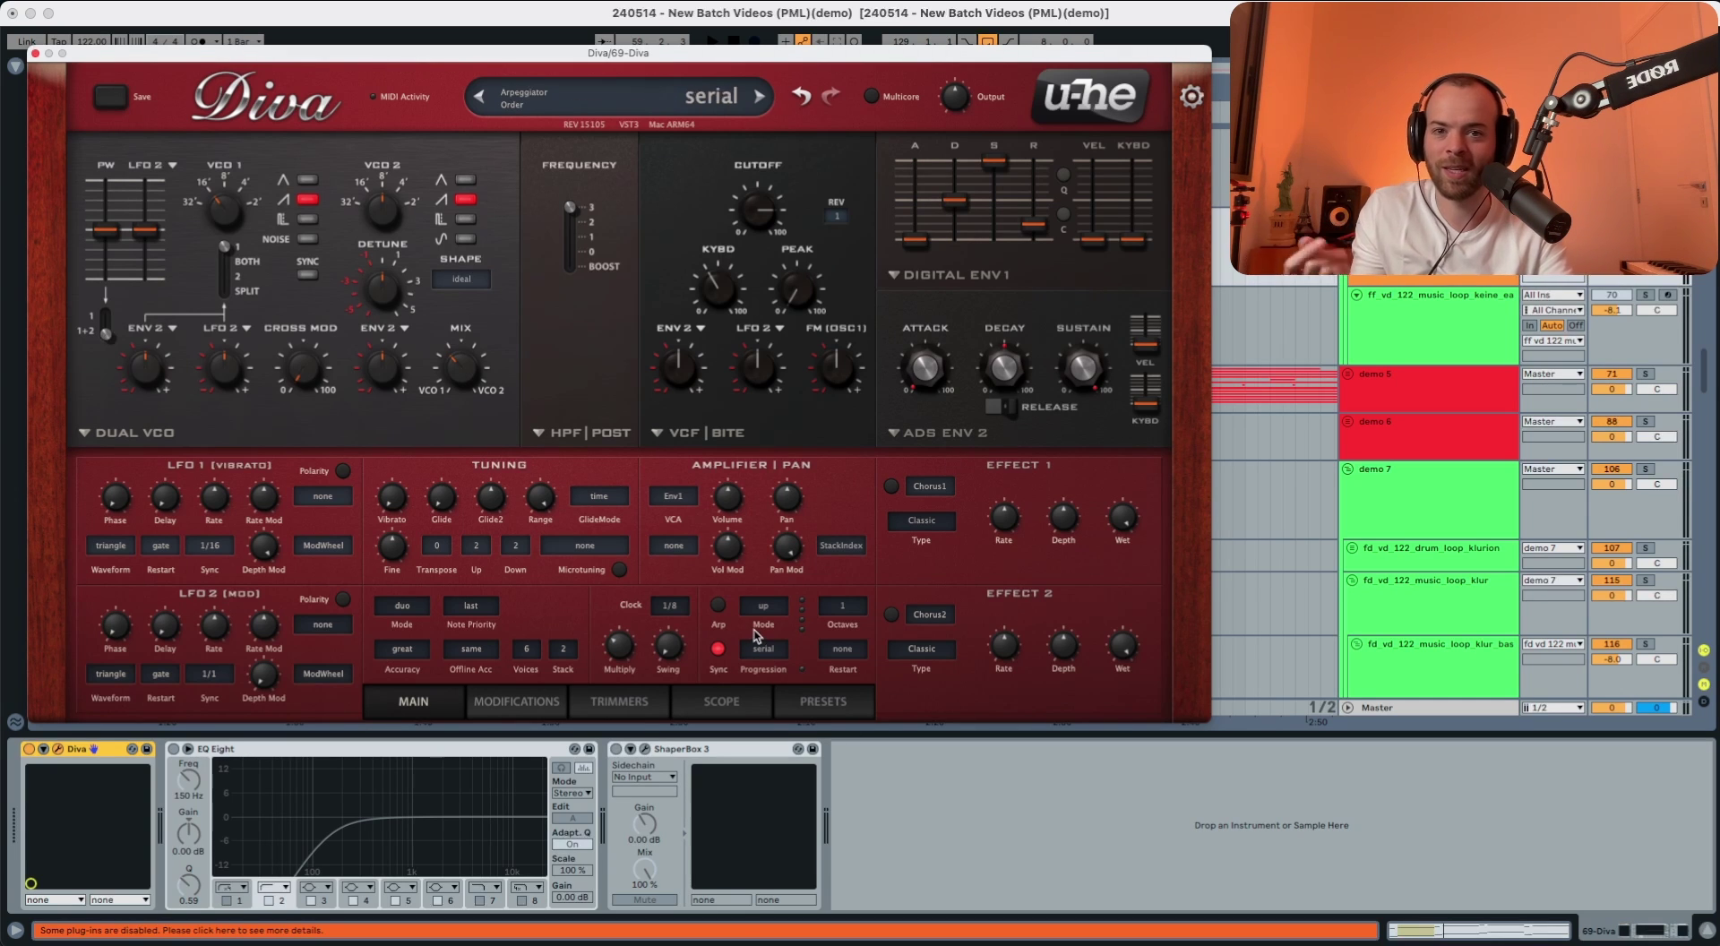
pyautogui.moveTo(410, 512)
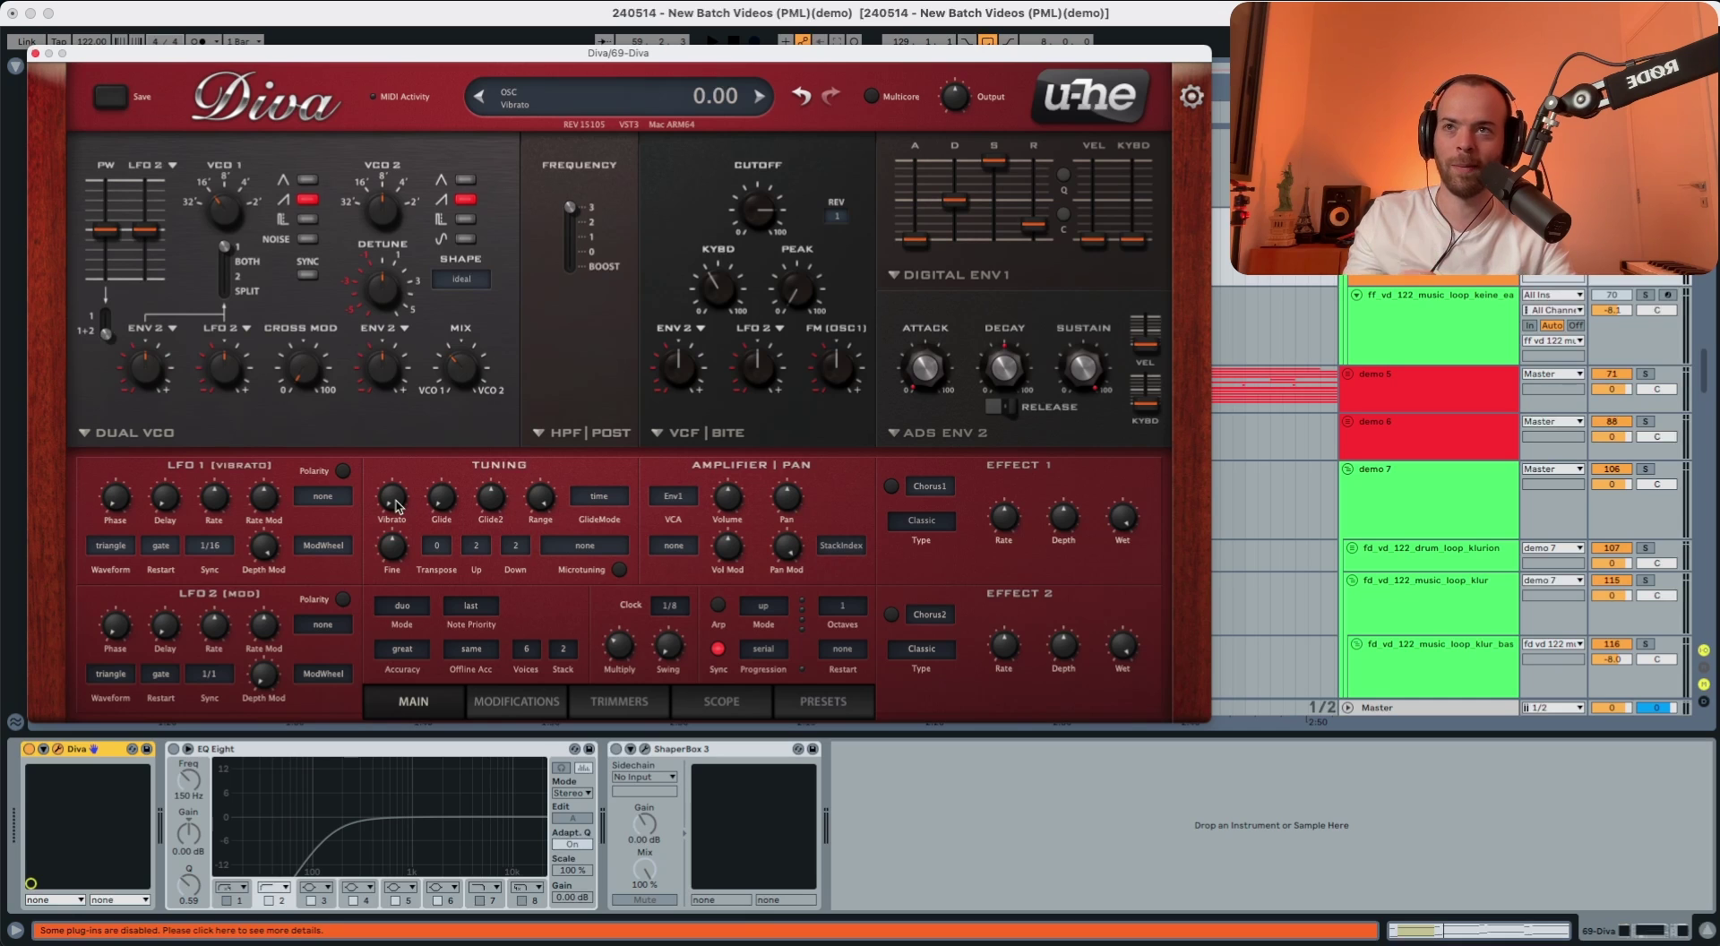
pyautogui.moveTo(394, 505); pyautogui.dragTo(404, 357)
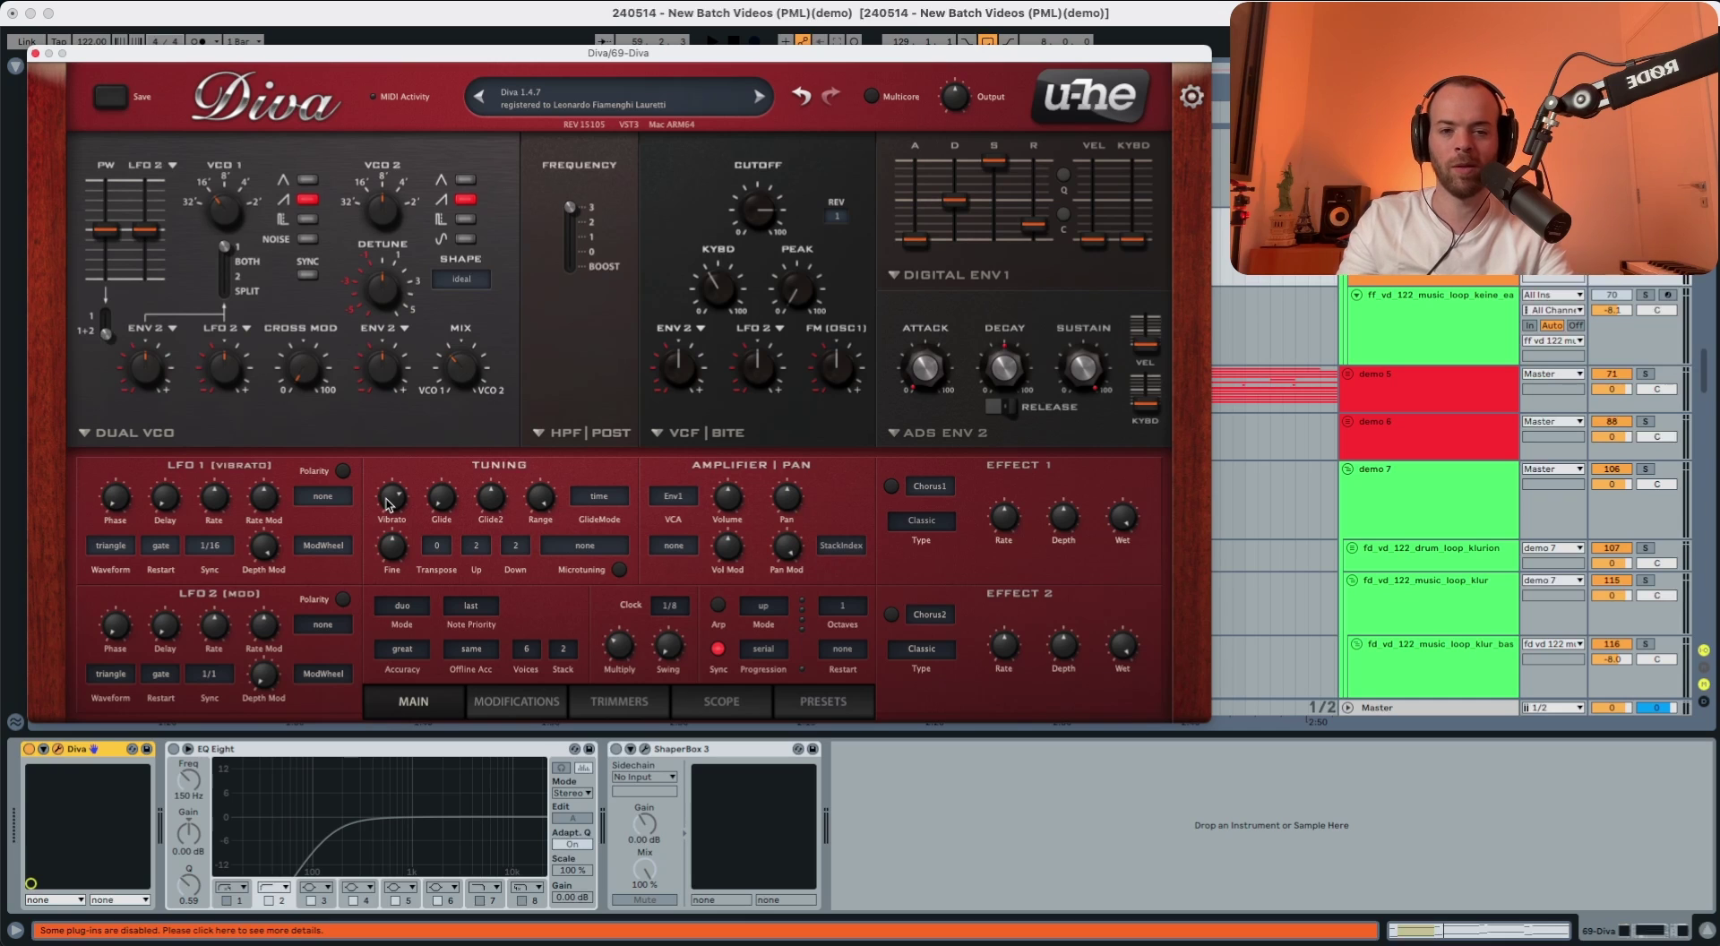
pyautogui.press('space')
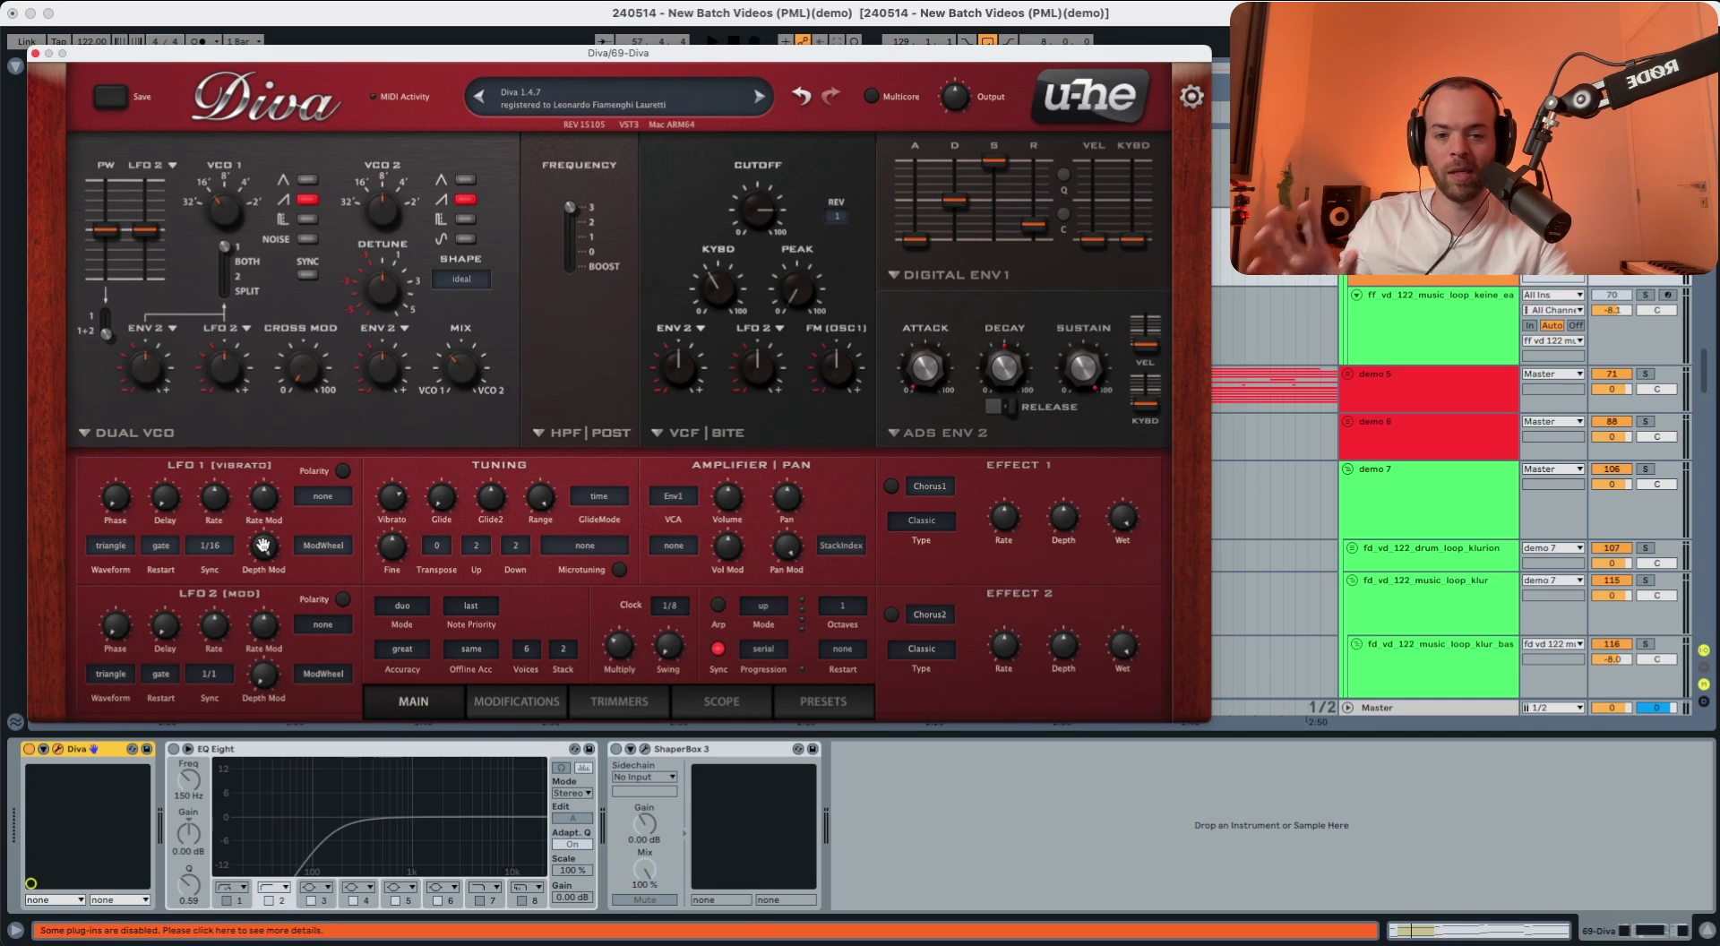
pyautogui.moveTo(262, 543); pyautogui.dragTo(261, 792)
pyautogui.press('space')
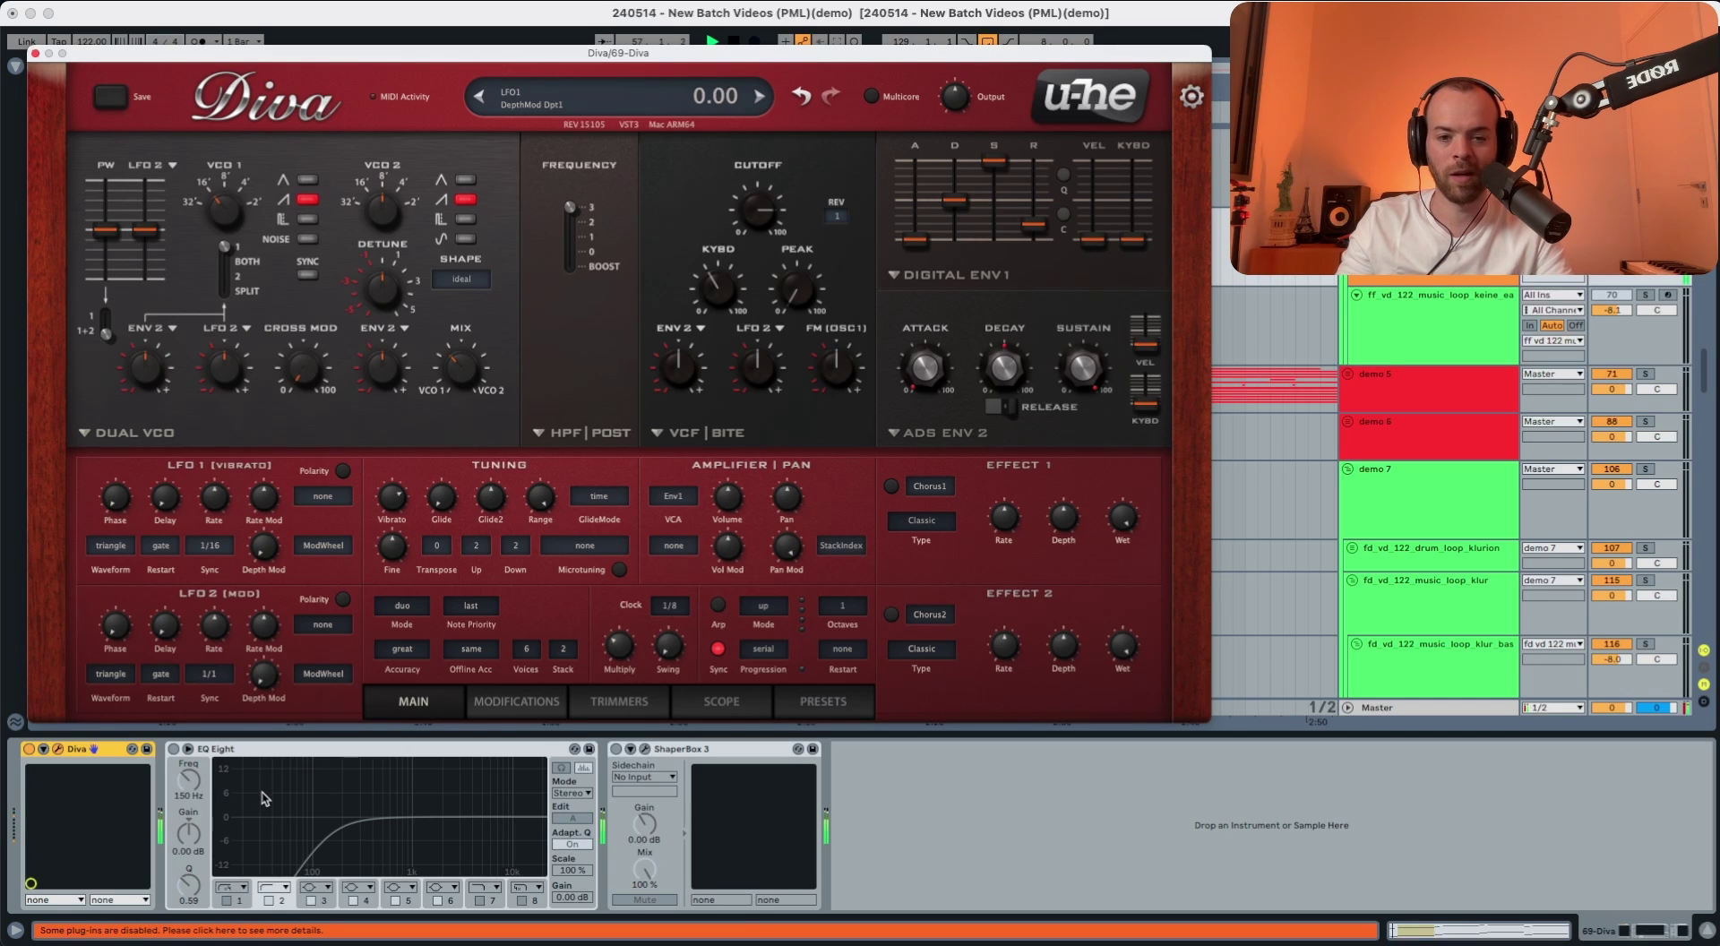
pyautogui.press('space')
# Step: Set LFO 1's sync to 1/8, its waveform to rand glide and its restart mode to random
pyautogui.click(213, 544)
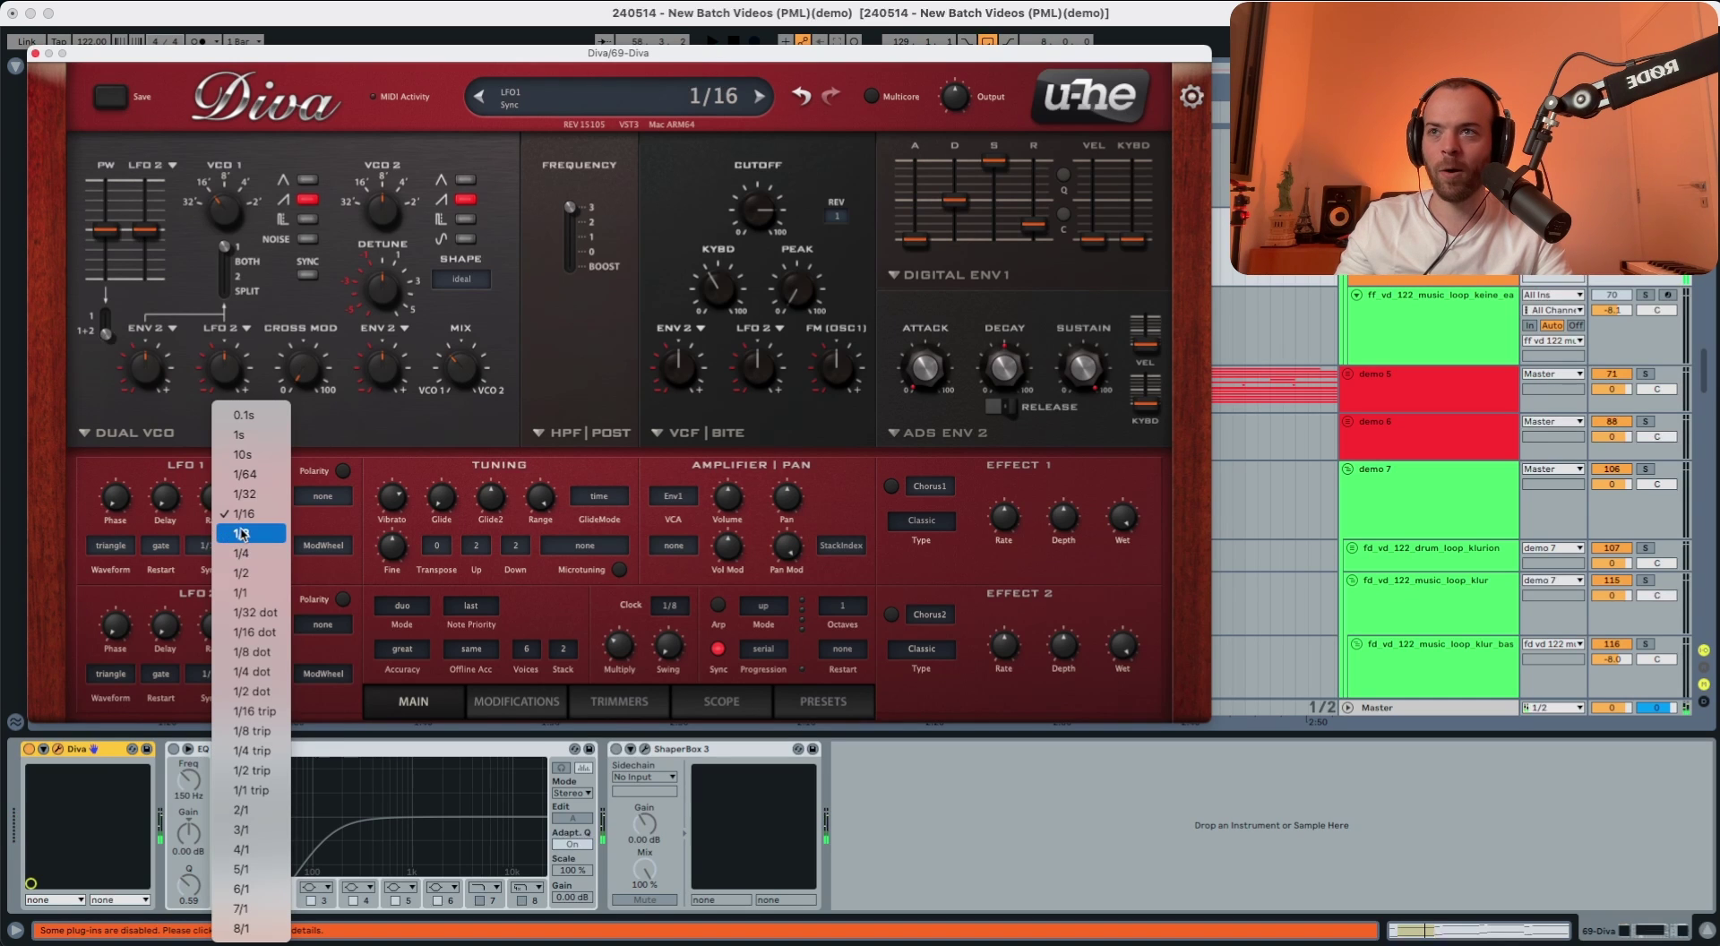
pyautogui.click(242, 534)
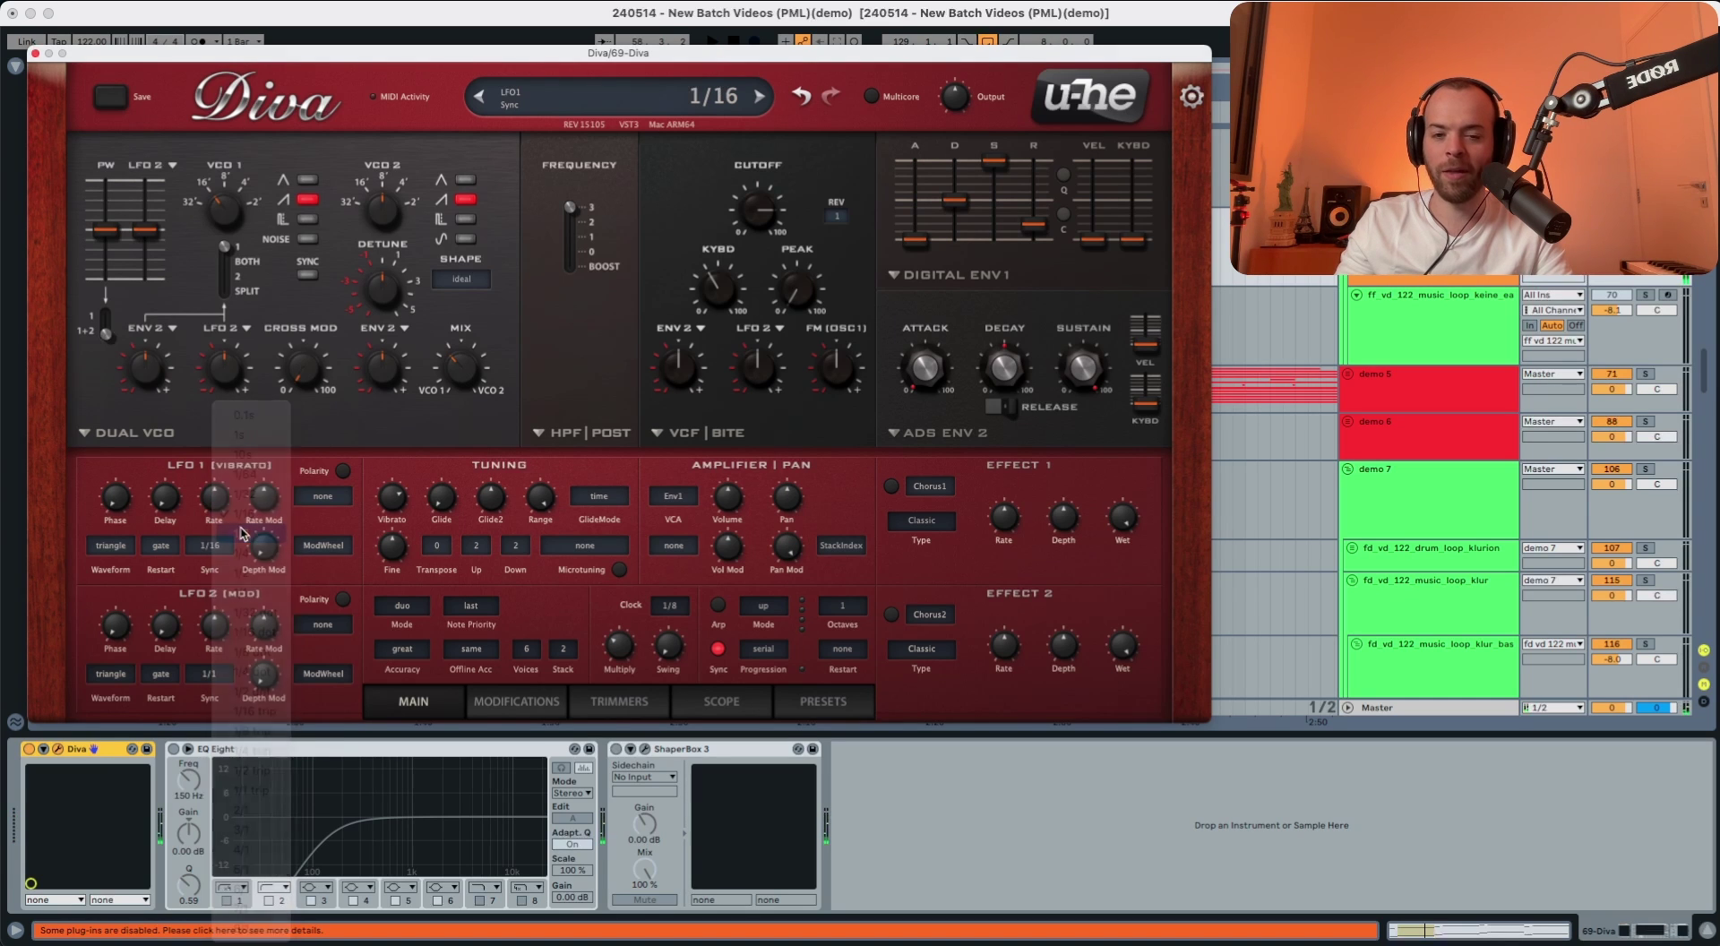
pyautogui.click(121, 544)
pyautogui.click(169, 691)
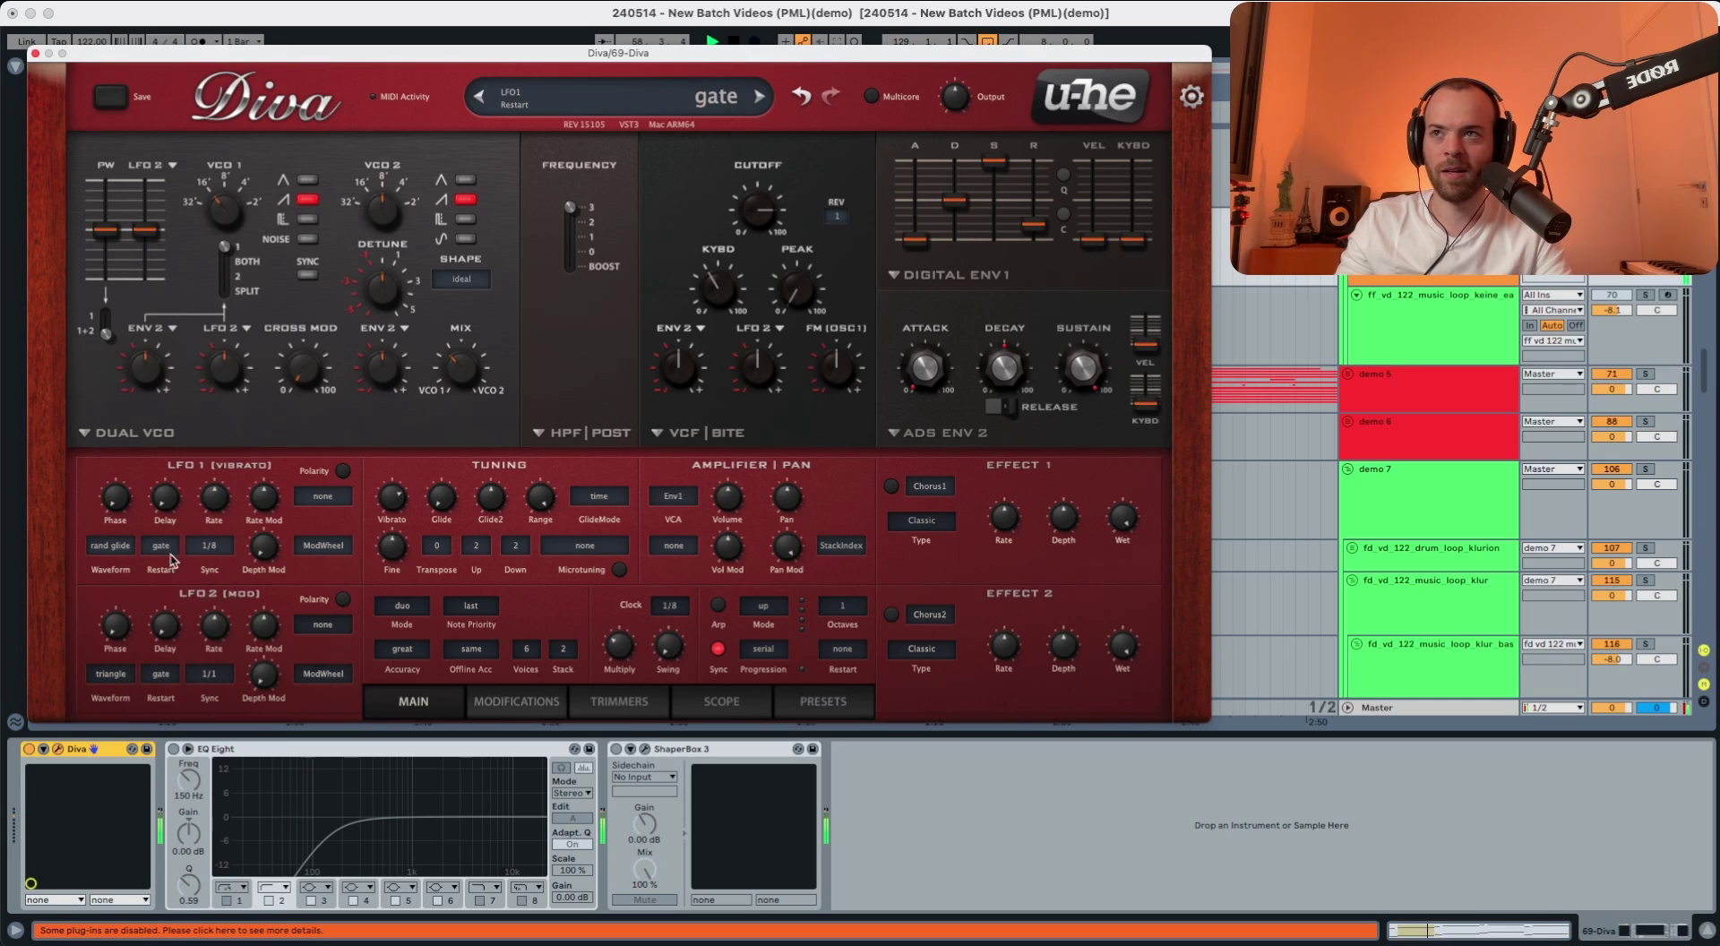
pyautogui.click(163, 546)
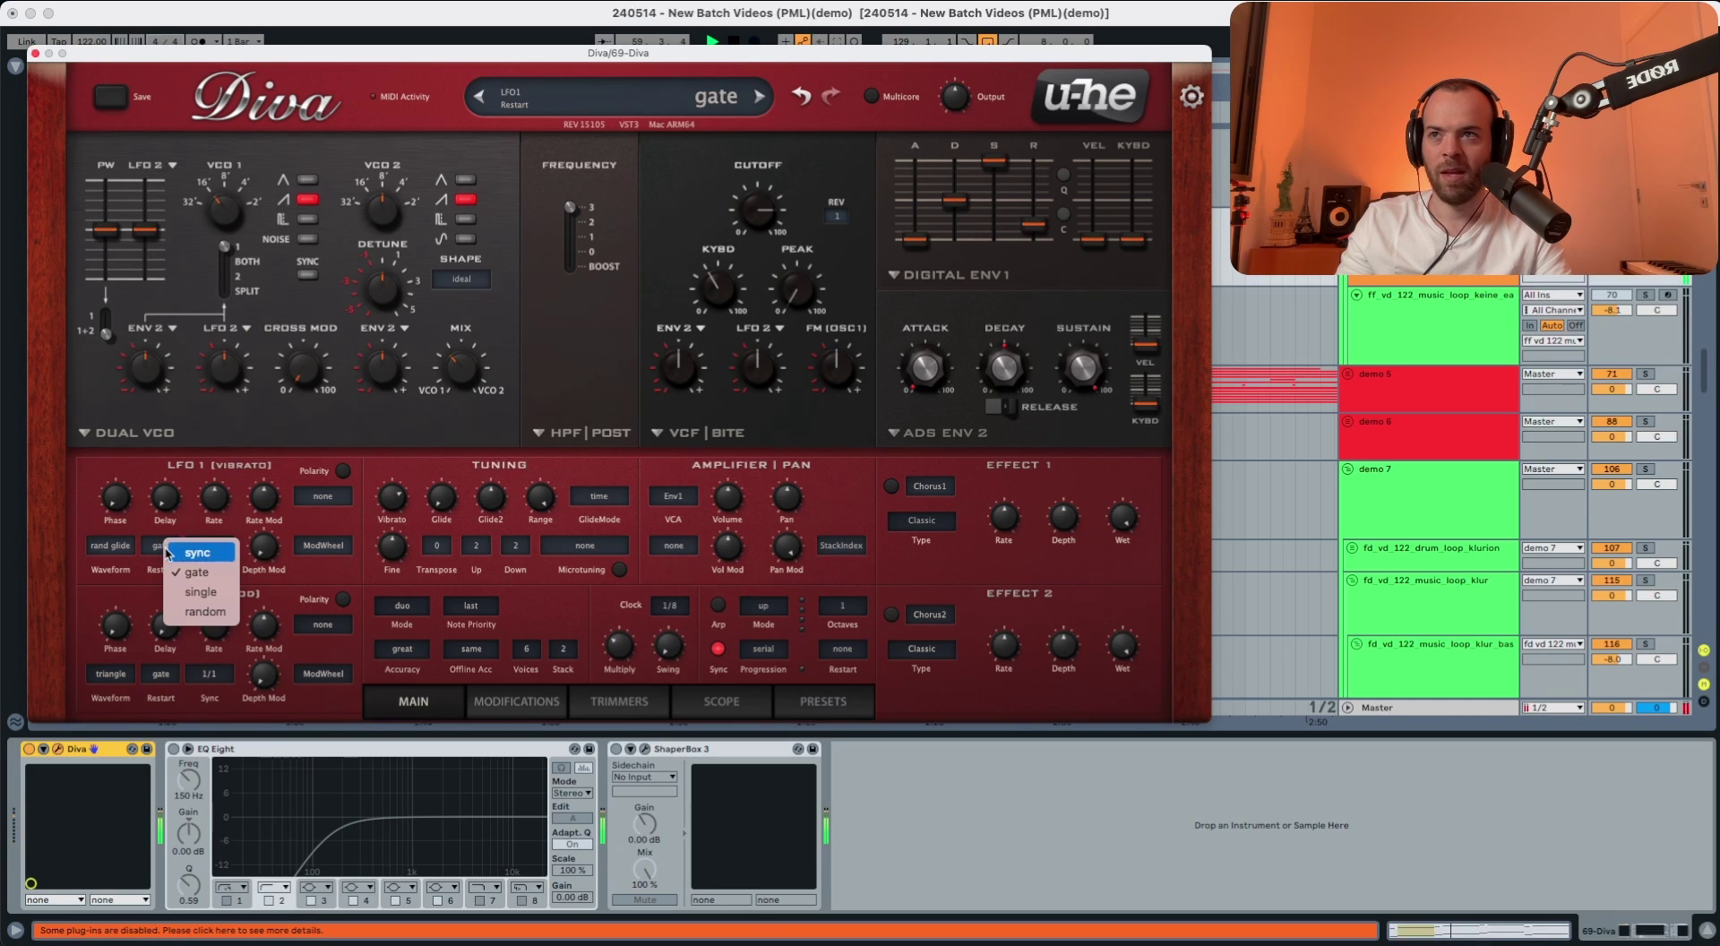
pyautogui.click(189, 610)
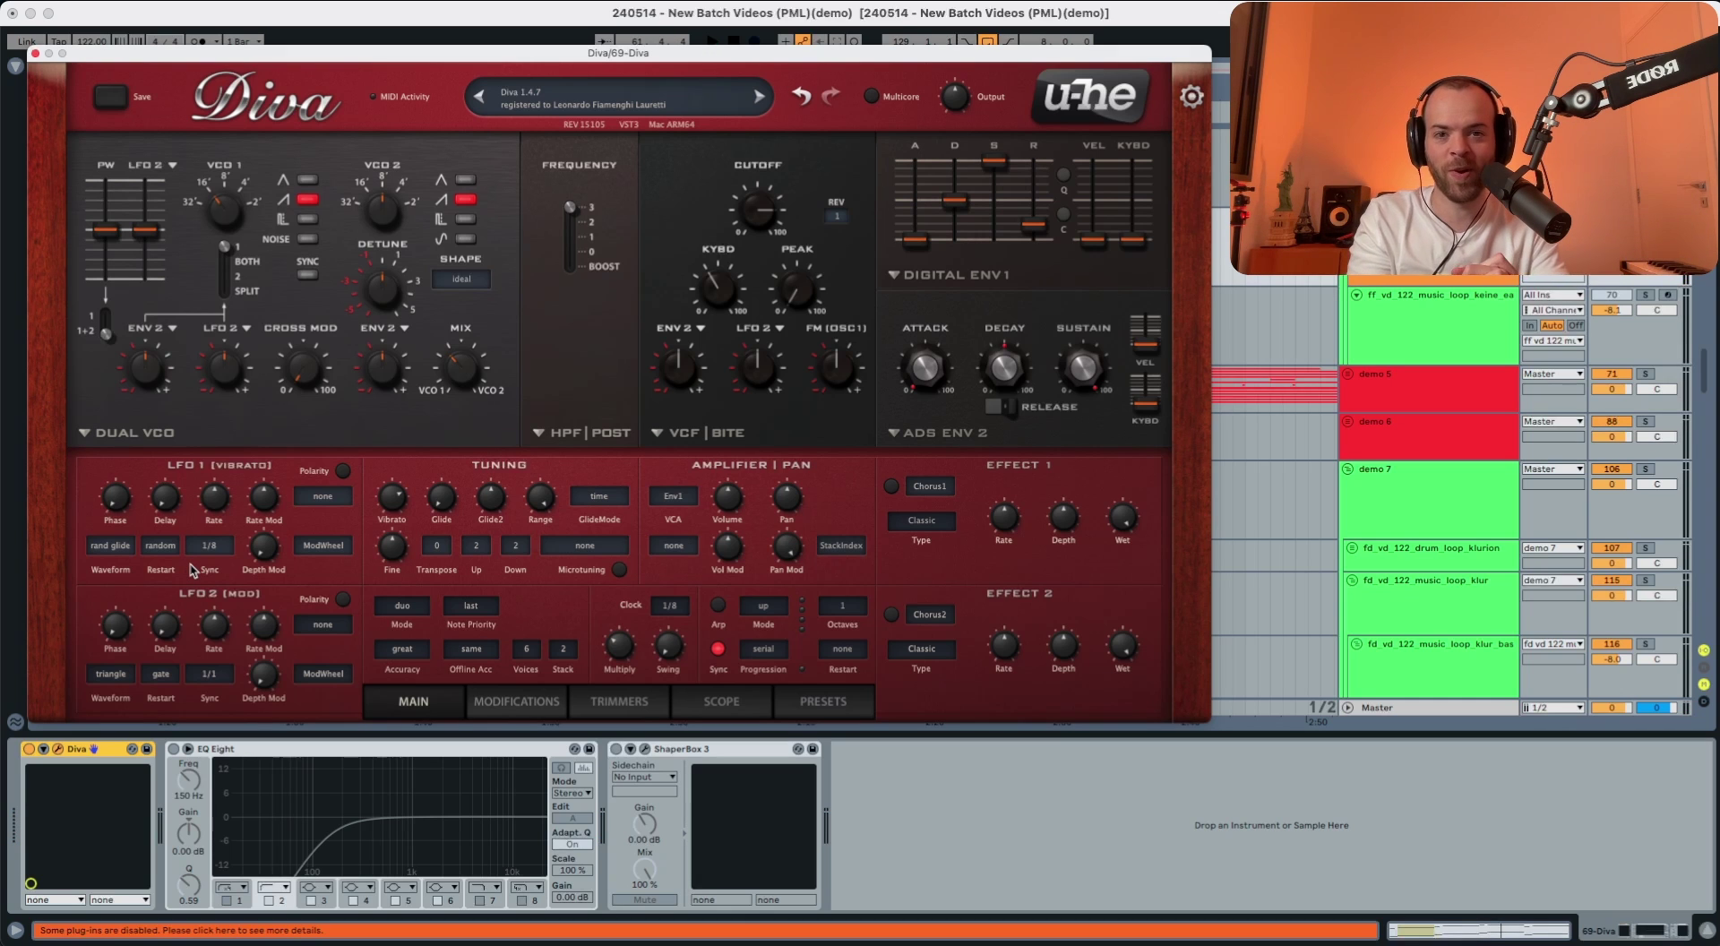
# Step: Fine-tune LFO 1's rate during playback and reduce the vibrato amount in the tuning section
pyautogui.moveTo(212, 510)
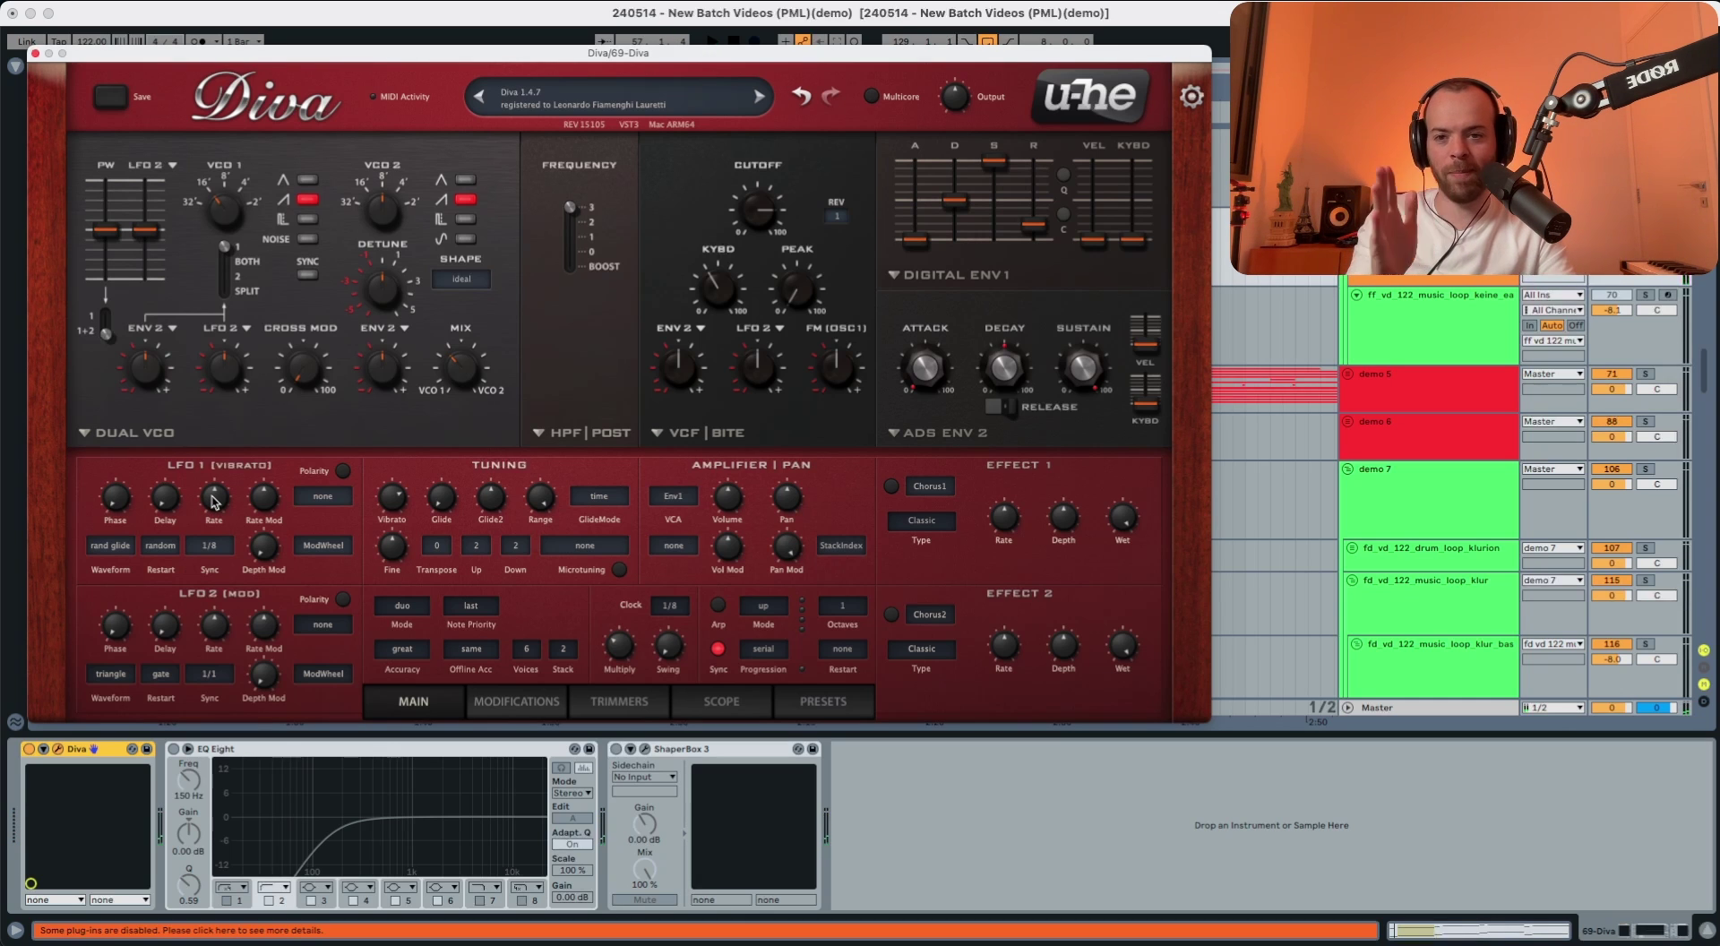
pyautogui.press('space')
pyautogui.moveTo(212, 500); pyautogui.dragTo(210, 508)
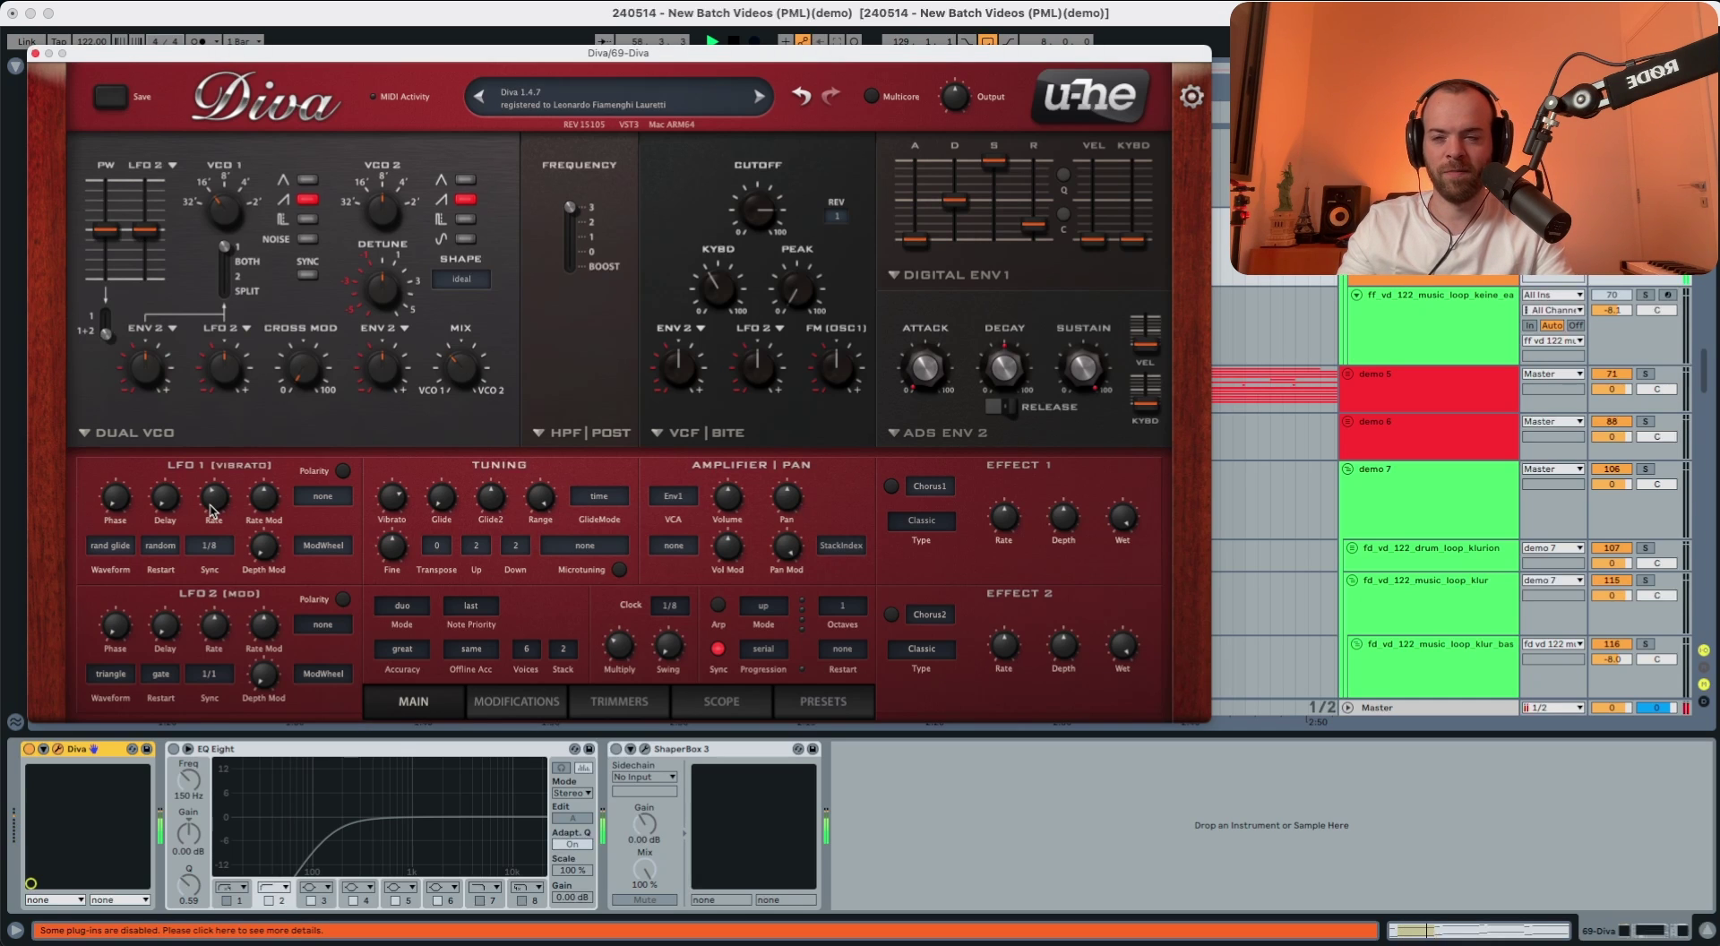
pyautogui.press('space')
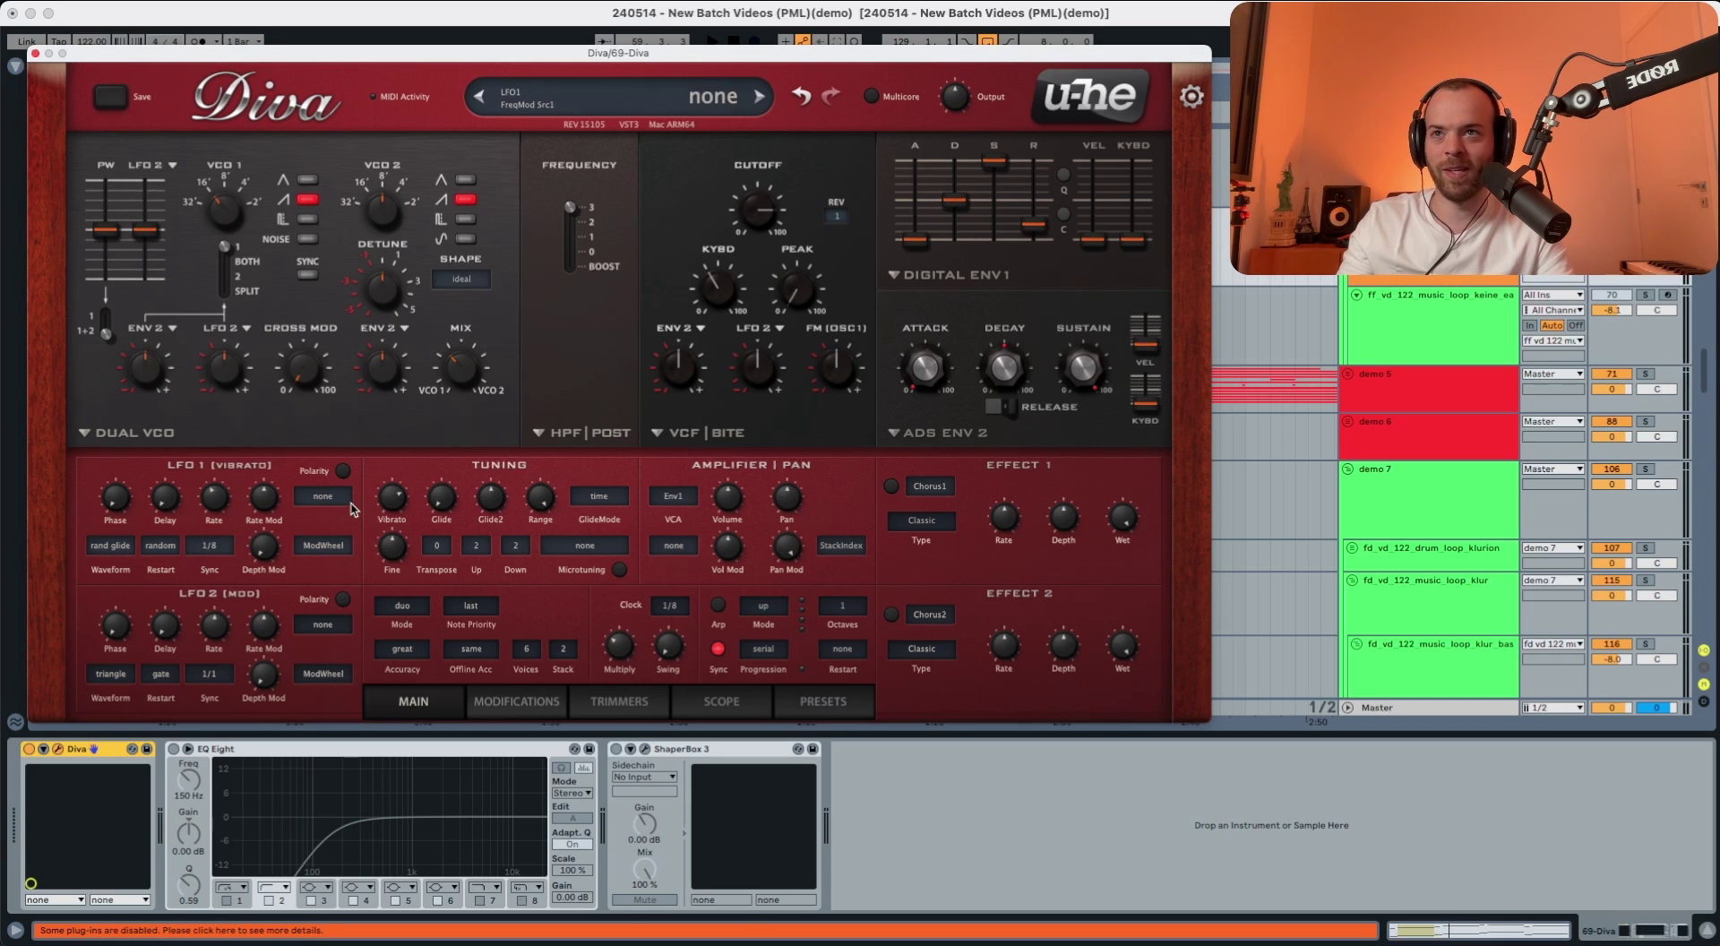
pyautogui.moveTo(382, 499); pyautogui.dragTo(378, 625)
pyautogui.press('space')
pyautogui.press('space')
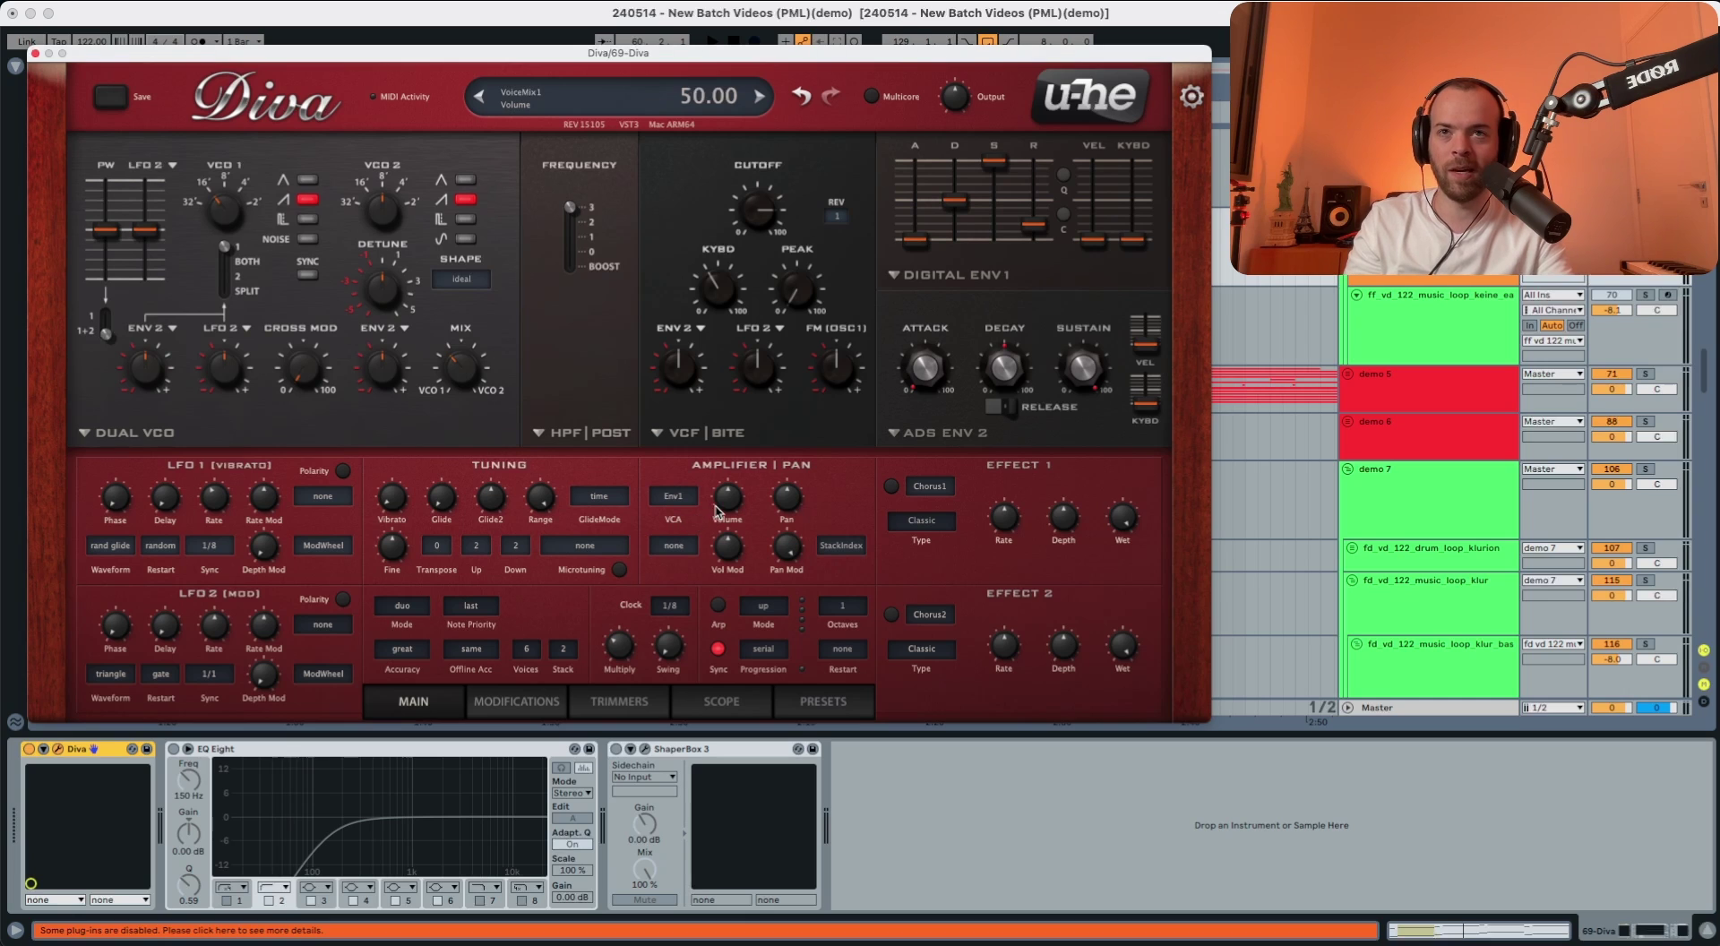
# Step: Lower the amplifier volume while playing the loop
pyautogui.press('space')
pyautogui.moveTo(724, 505); pyautogui.dragTo(721, 552)
pyautogui.press('space')
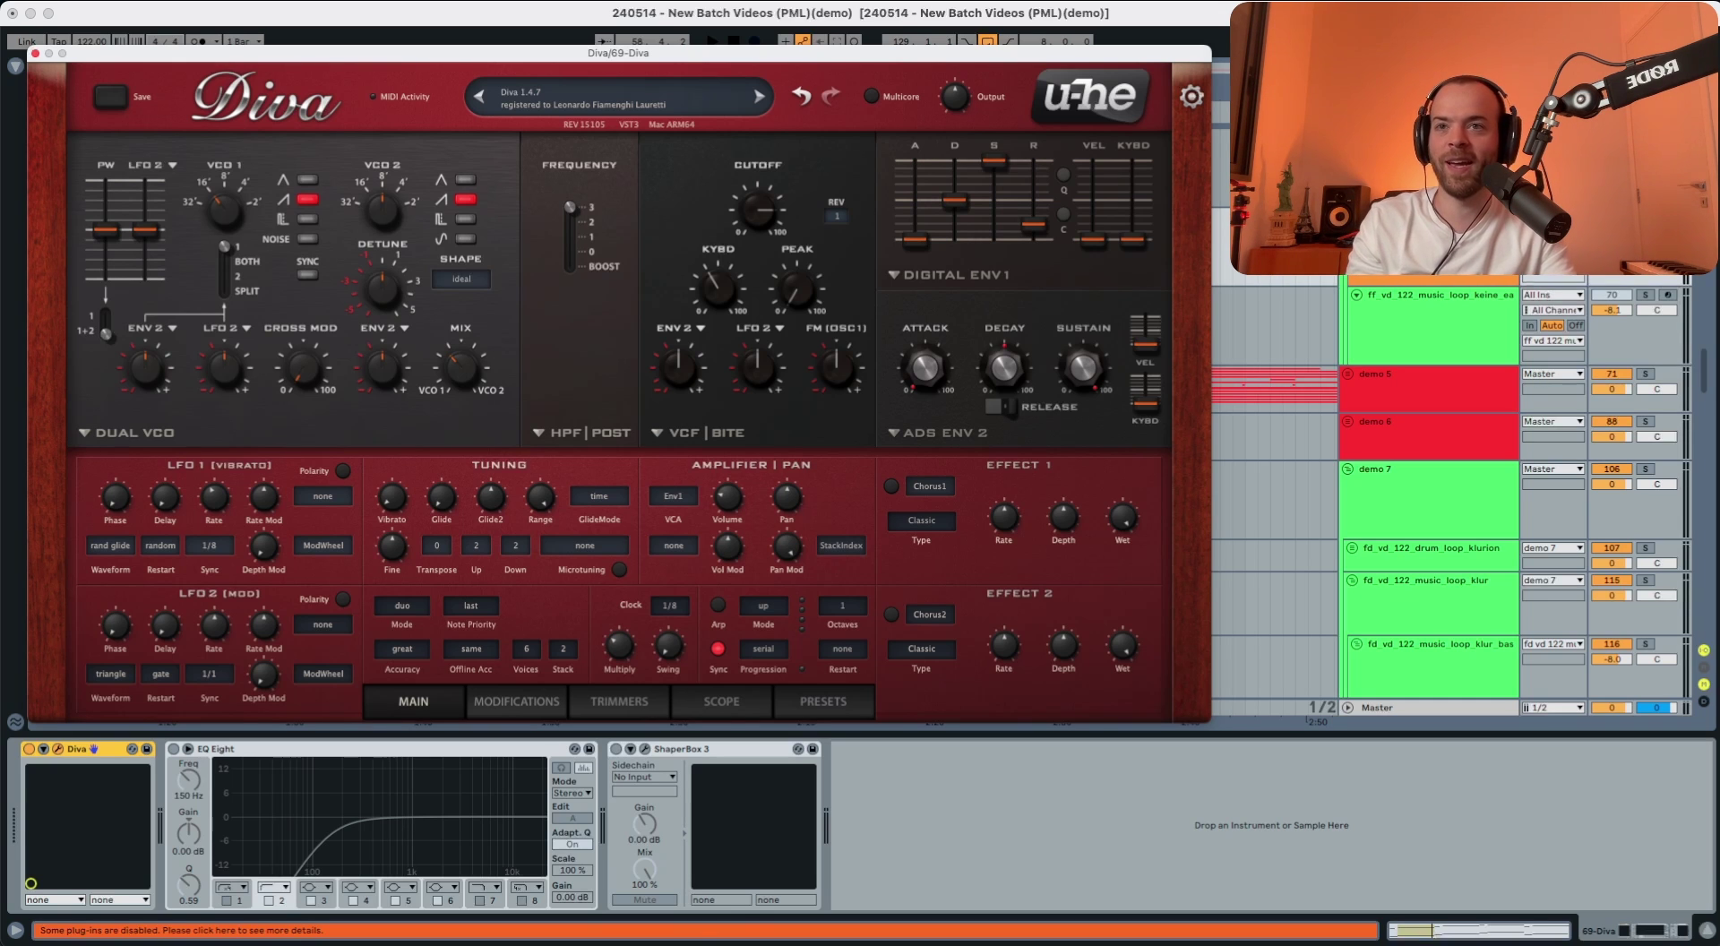
# Step: Assign LFO2 as the Filter FM Mod source, raise its modulation depth and audition the result
pyautogui.click(514, 703)
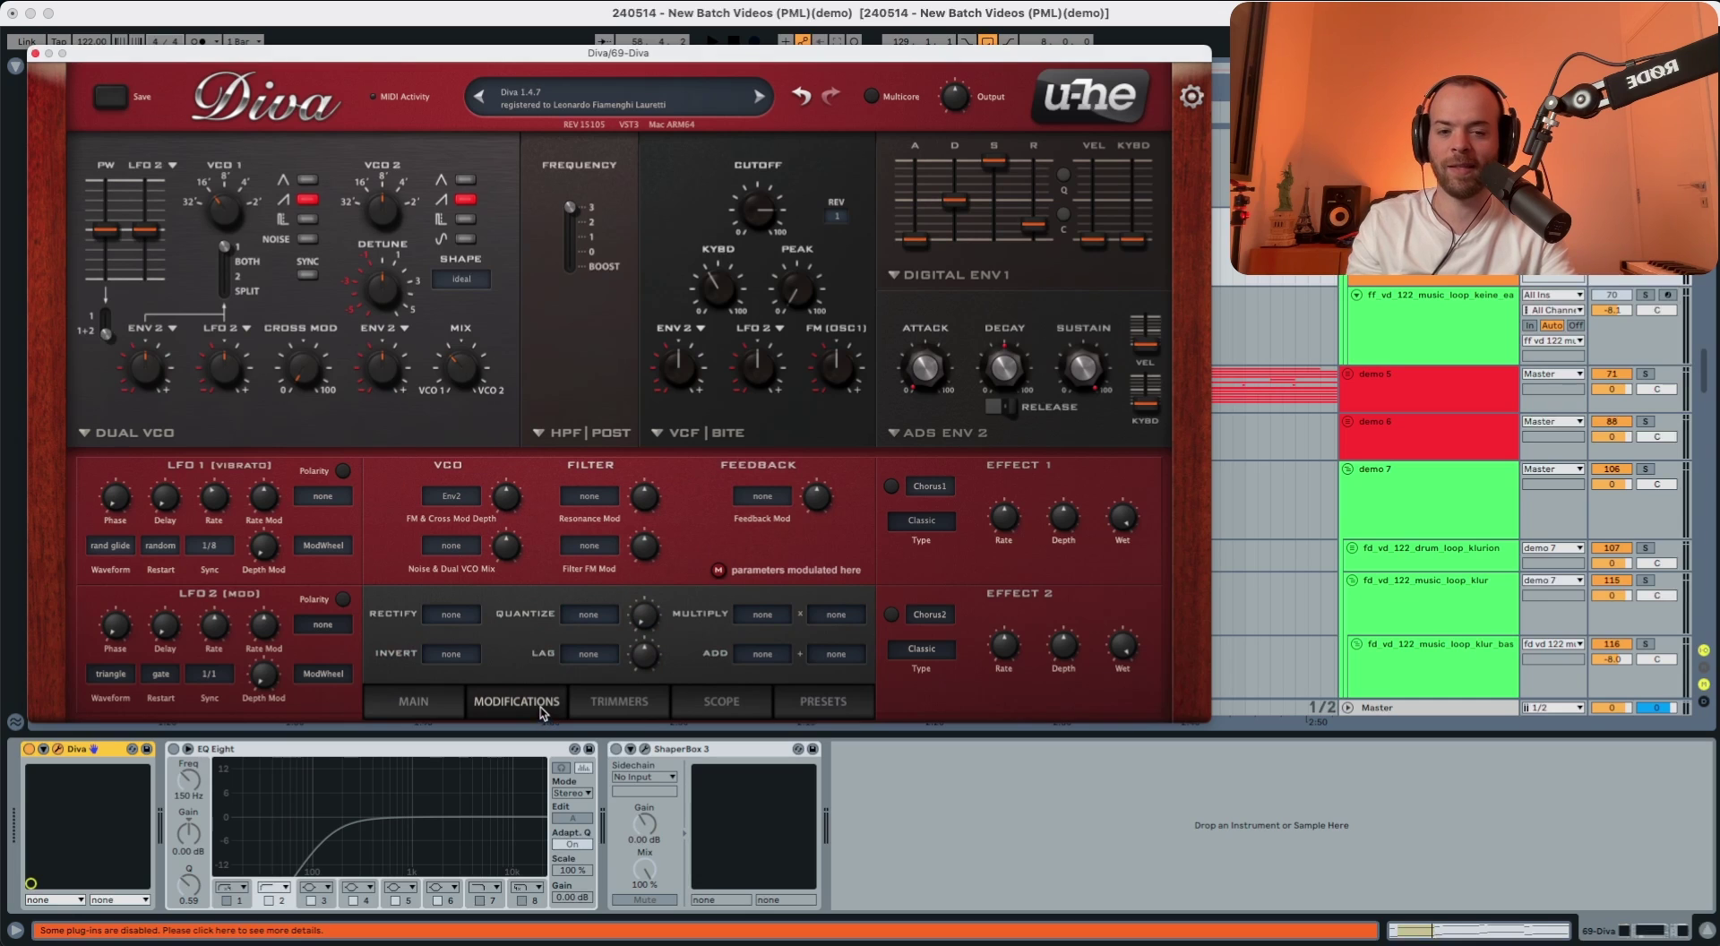
pyautogui.click(589, 547)
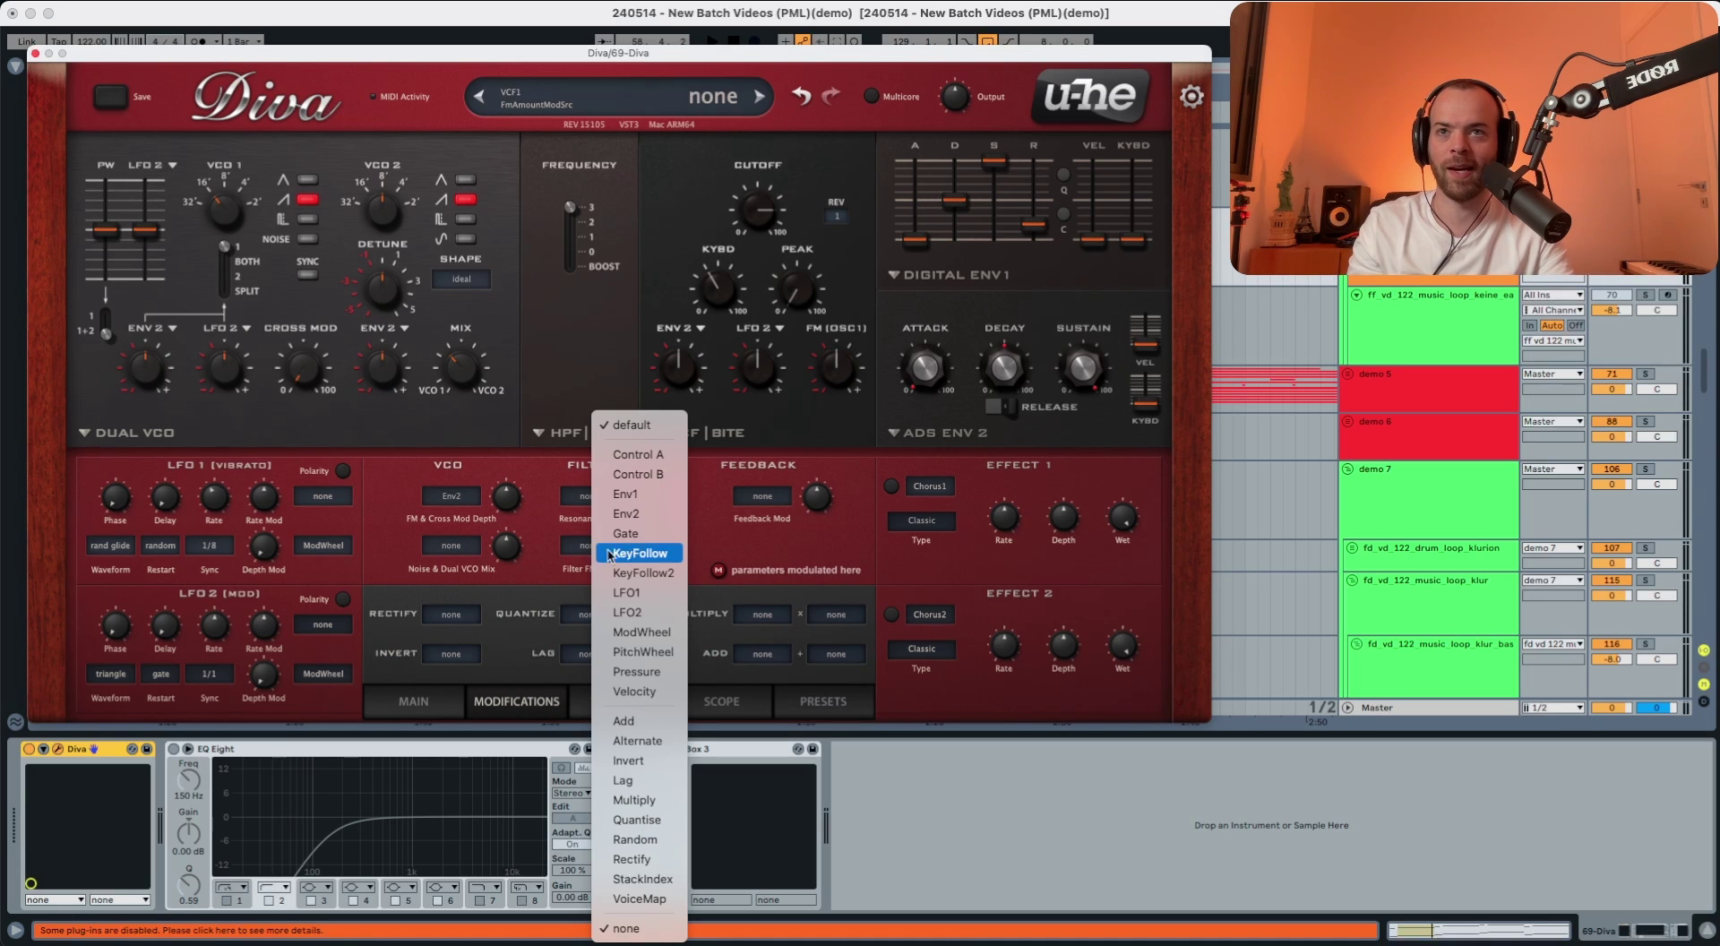
pyautogui.click(637, 613)
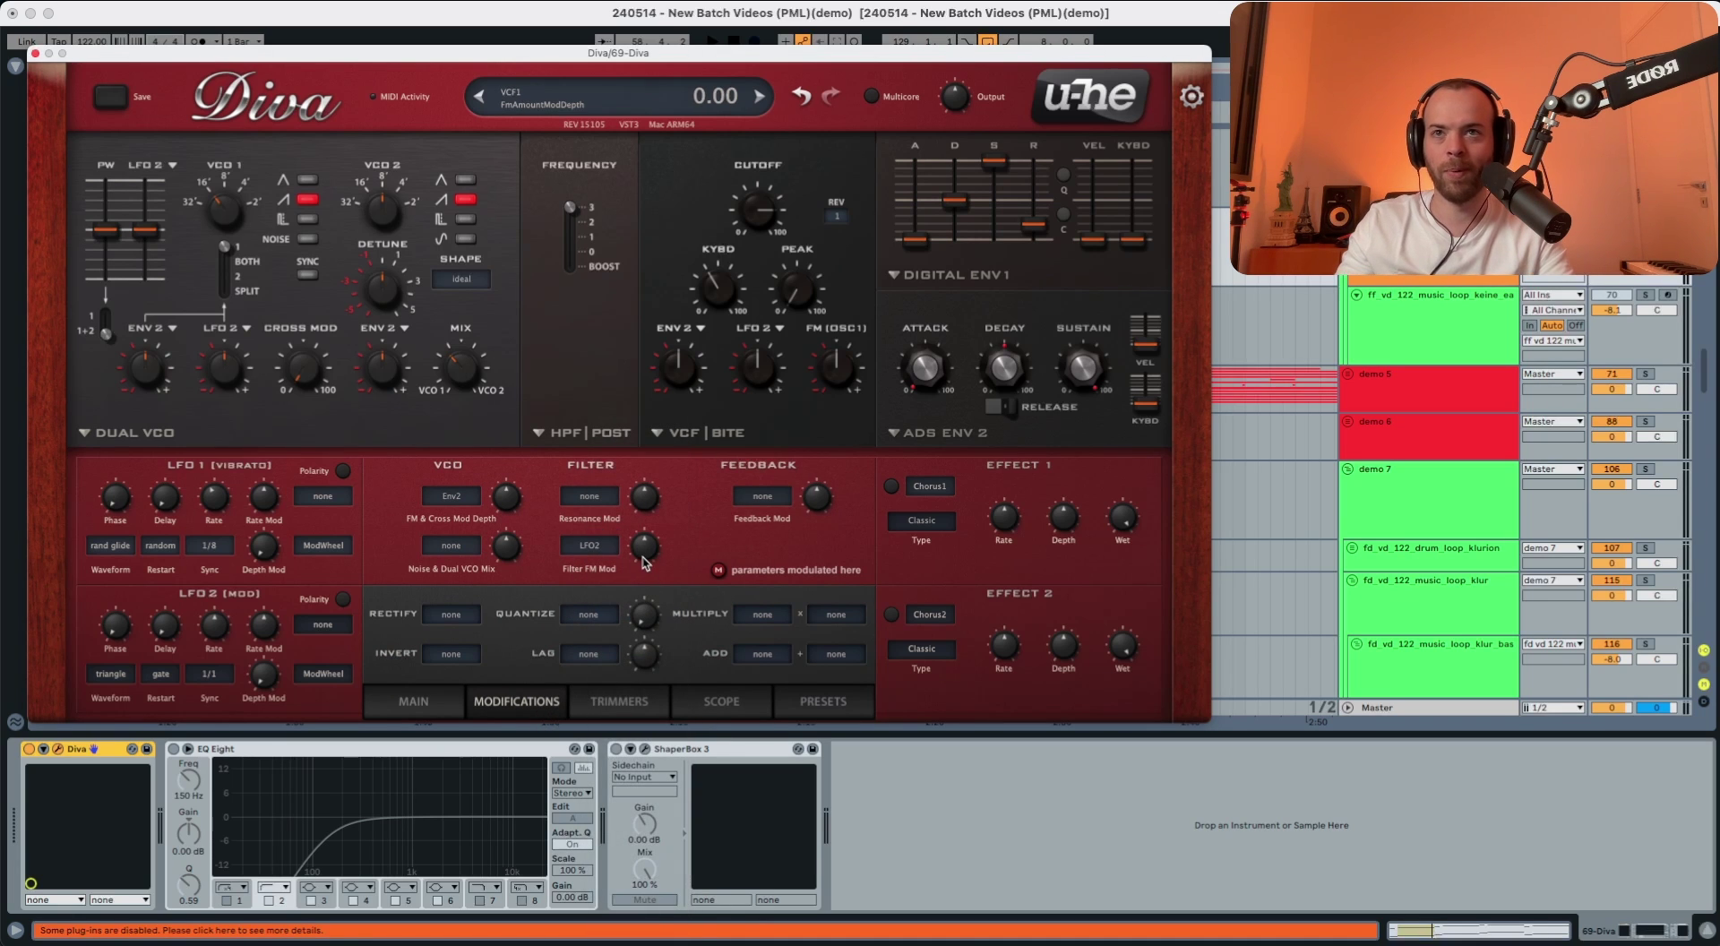
pyautogui.moveTo(647, 558); pyautogui.dragTo(657, 458)
pyautogui.press('space')
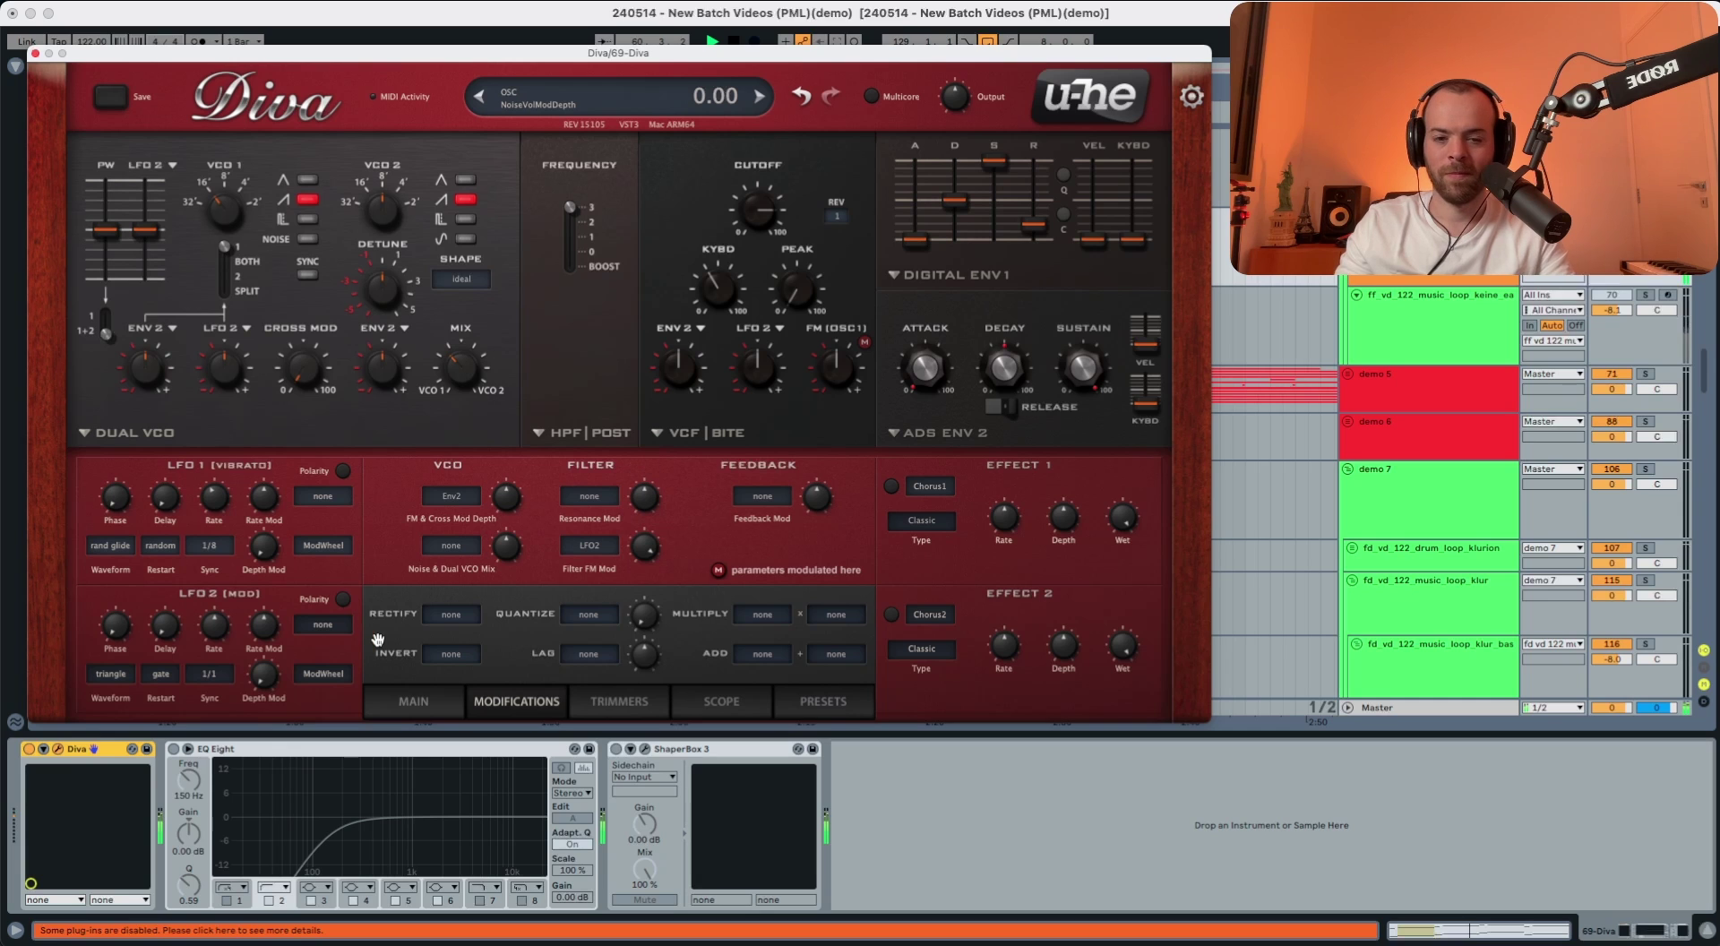
pyautogui.press('space')
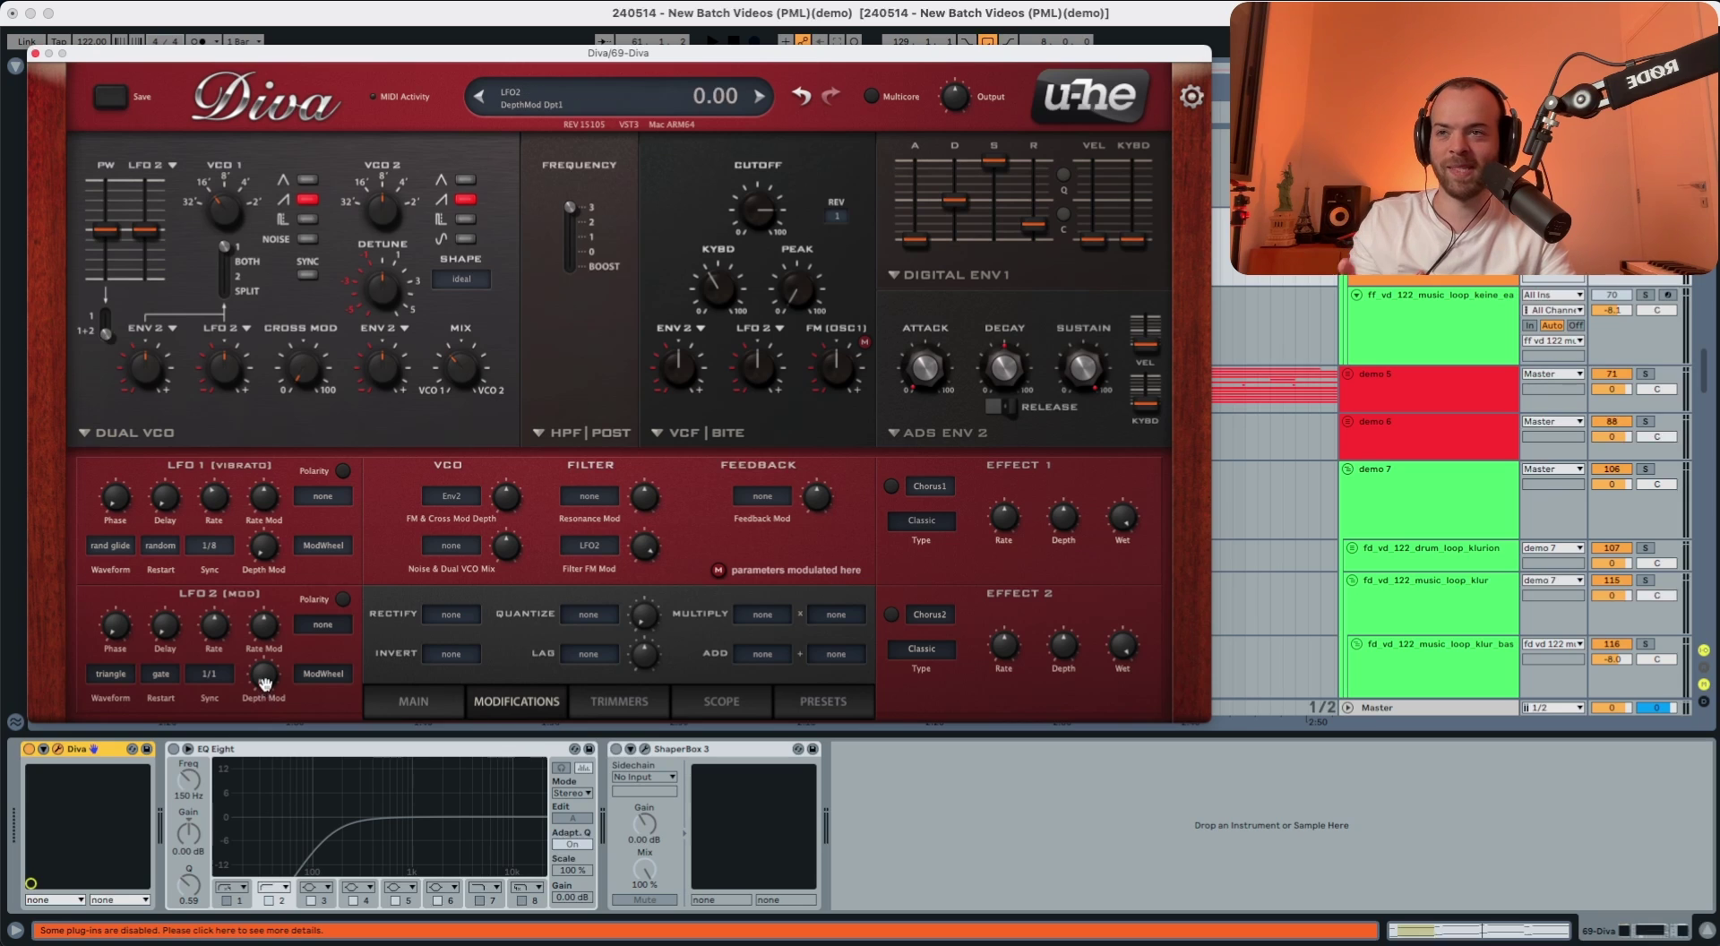
# Step: Raise LFO 2's depth modulation and set its waveform to saw up
pyautogui.press('space')
pyautogui.moveTo(264, 683); pyautogui.dragTo(285, 528)
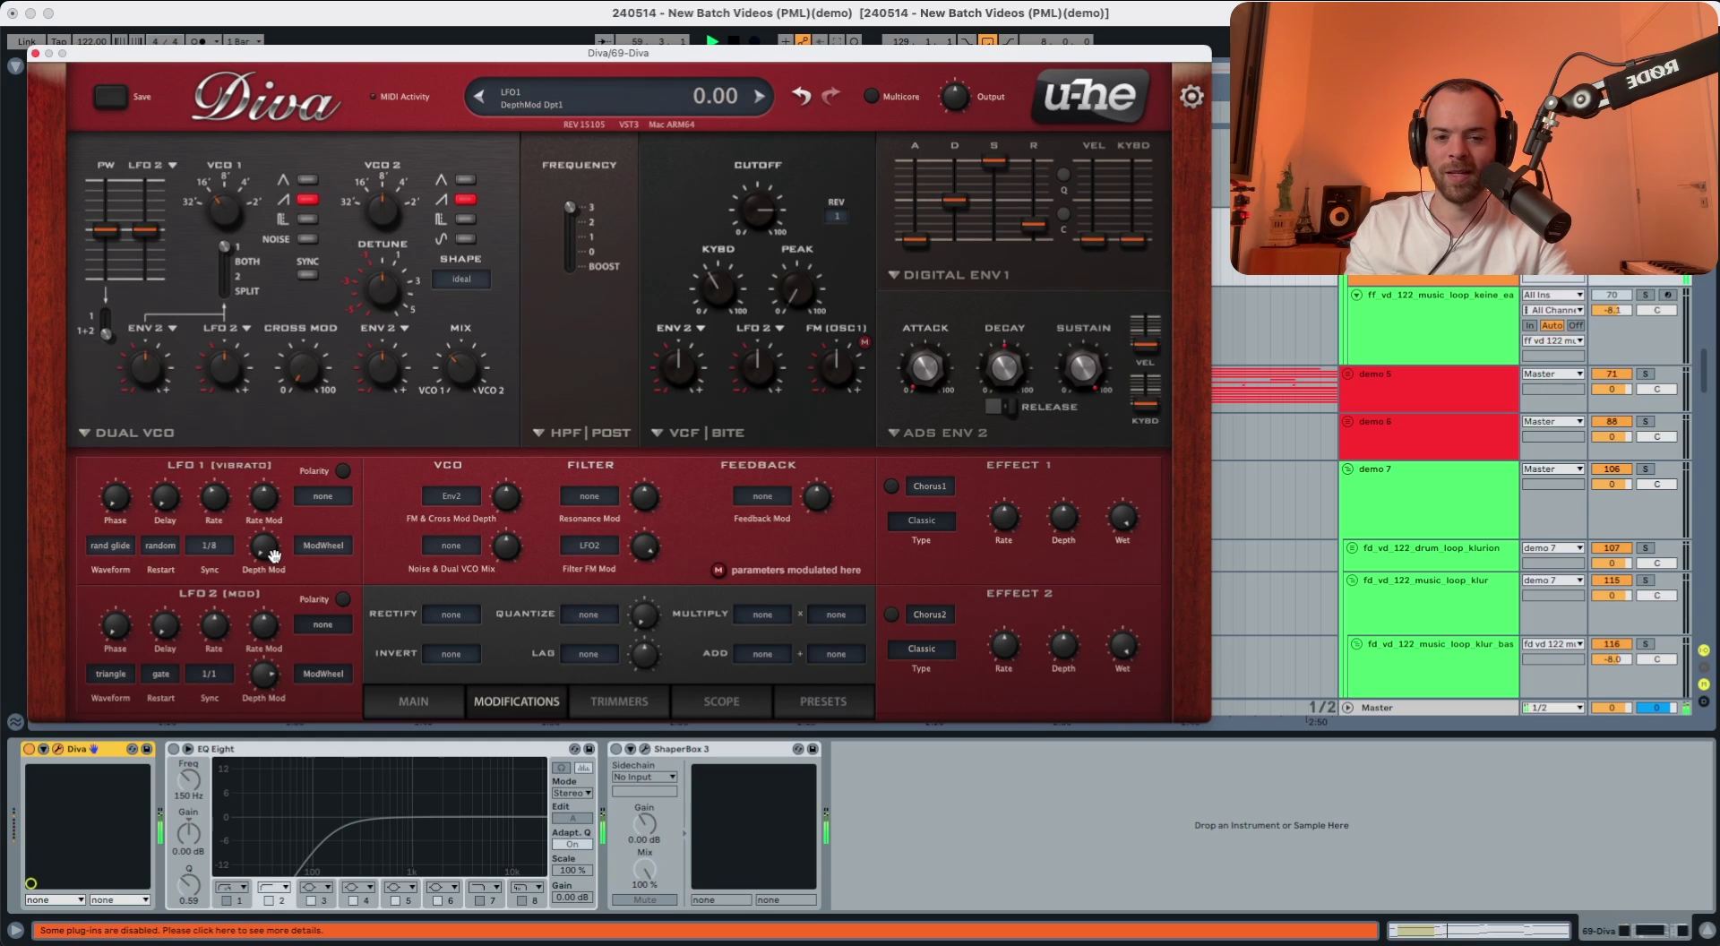
pyautogui.press('space')
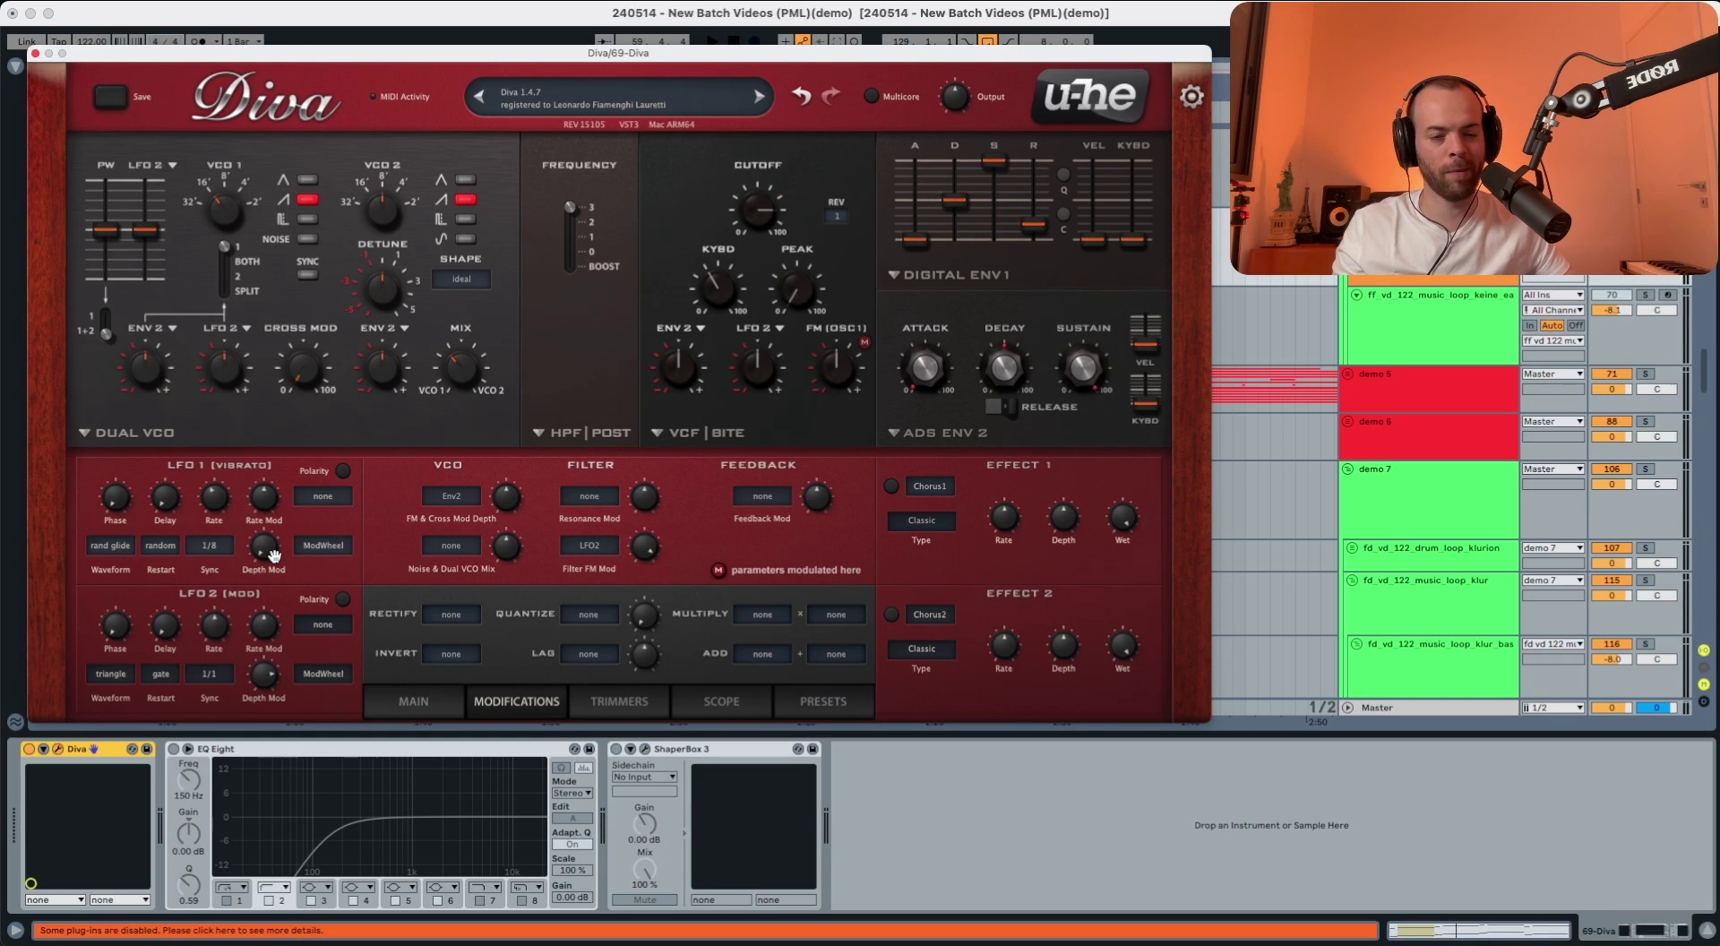
pyautogui.press('space')
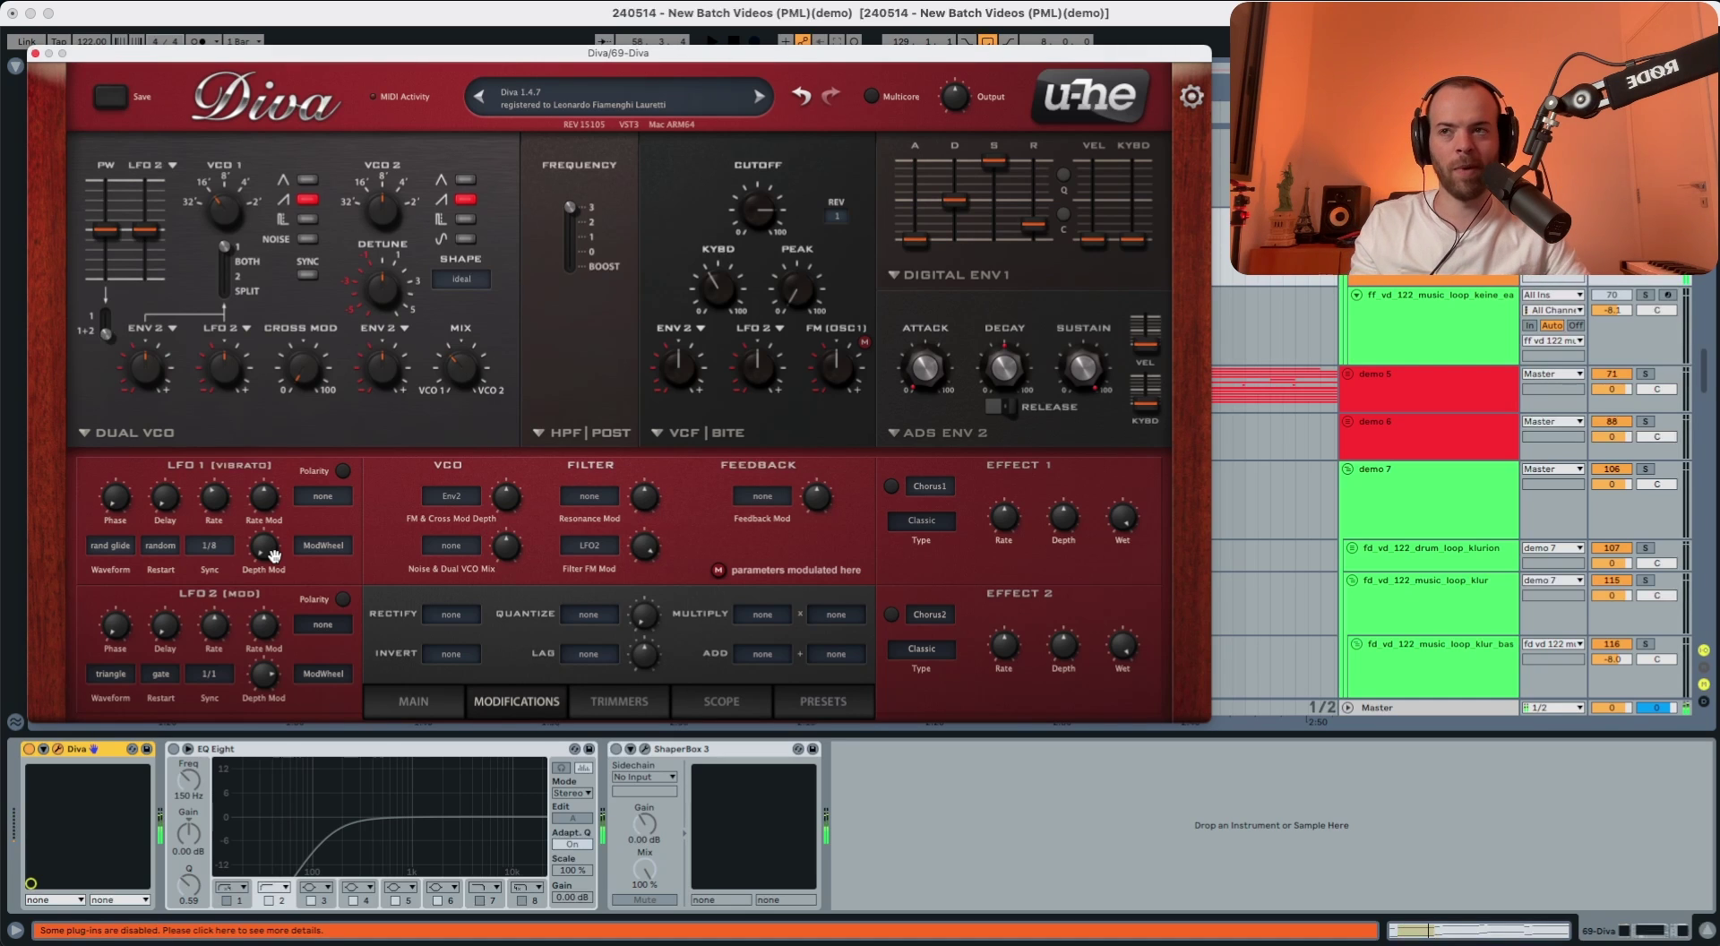
pyautogui.click(111, 674)
pyautogui.click(157, 719)
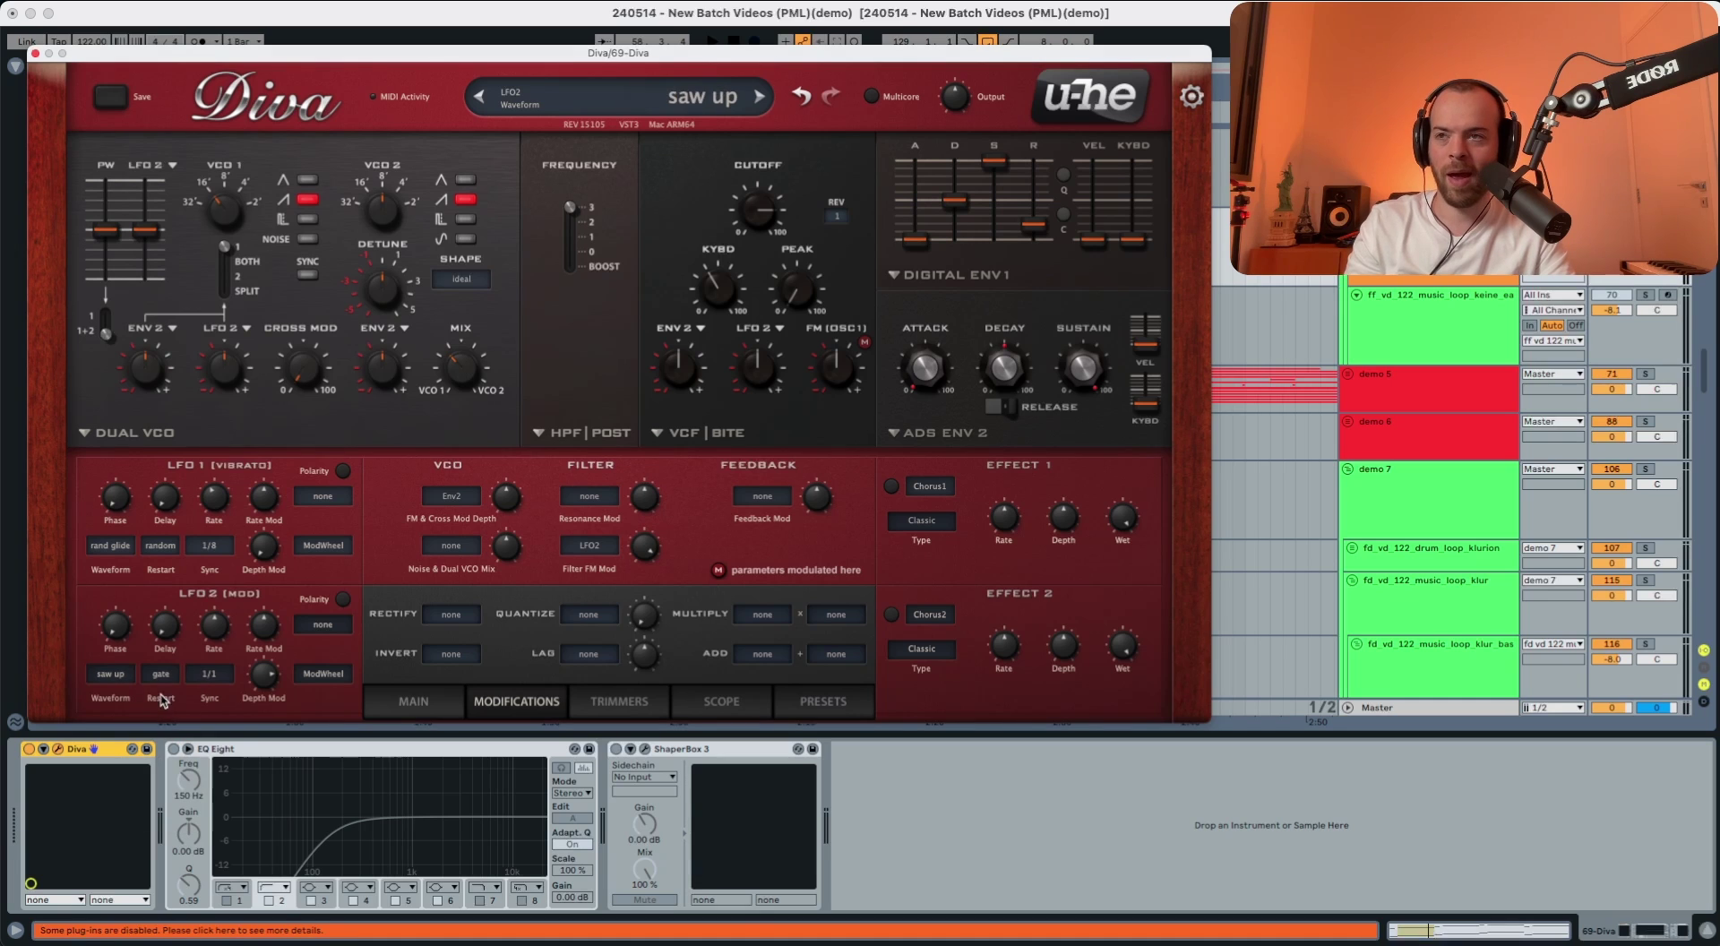
# Step: Set LFO 2's sync to 1/4 and audition the loop with the new modulation rate
pyautogui.click(163, 675)
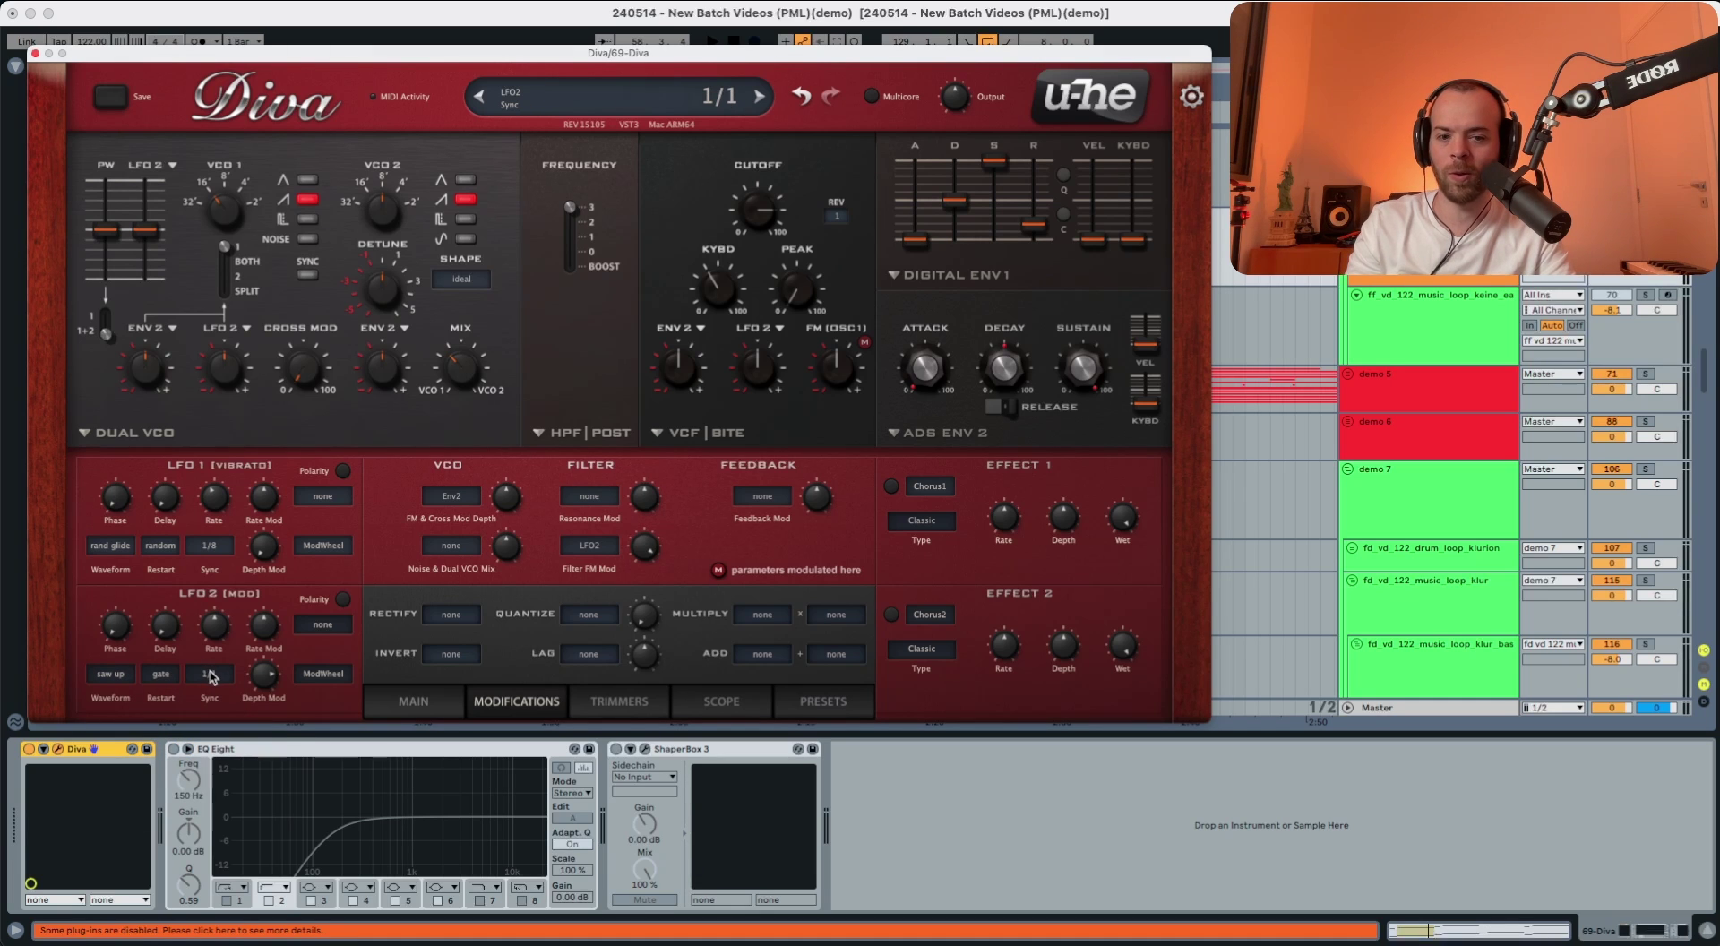
pyautogui.click(211, 678)
pyautogui.click(251, 555)
pyautogui.press('space')
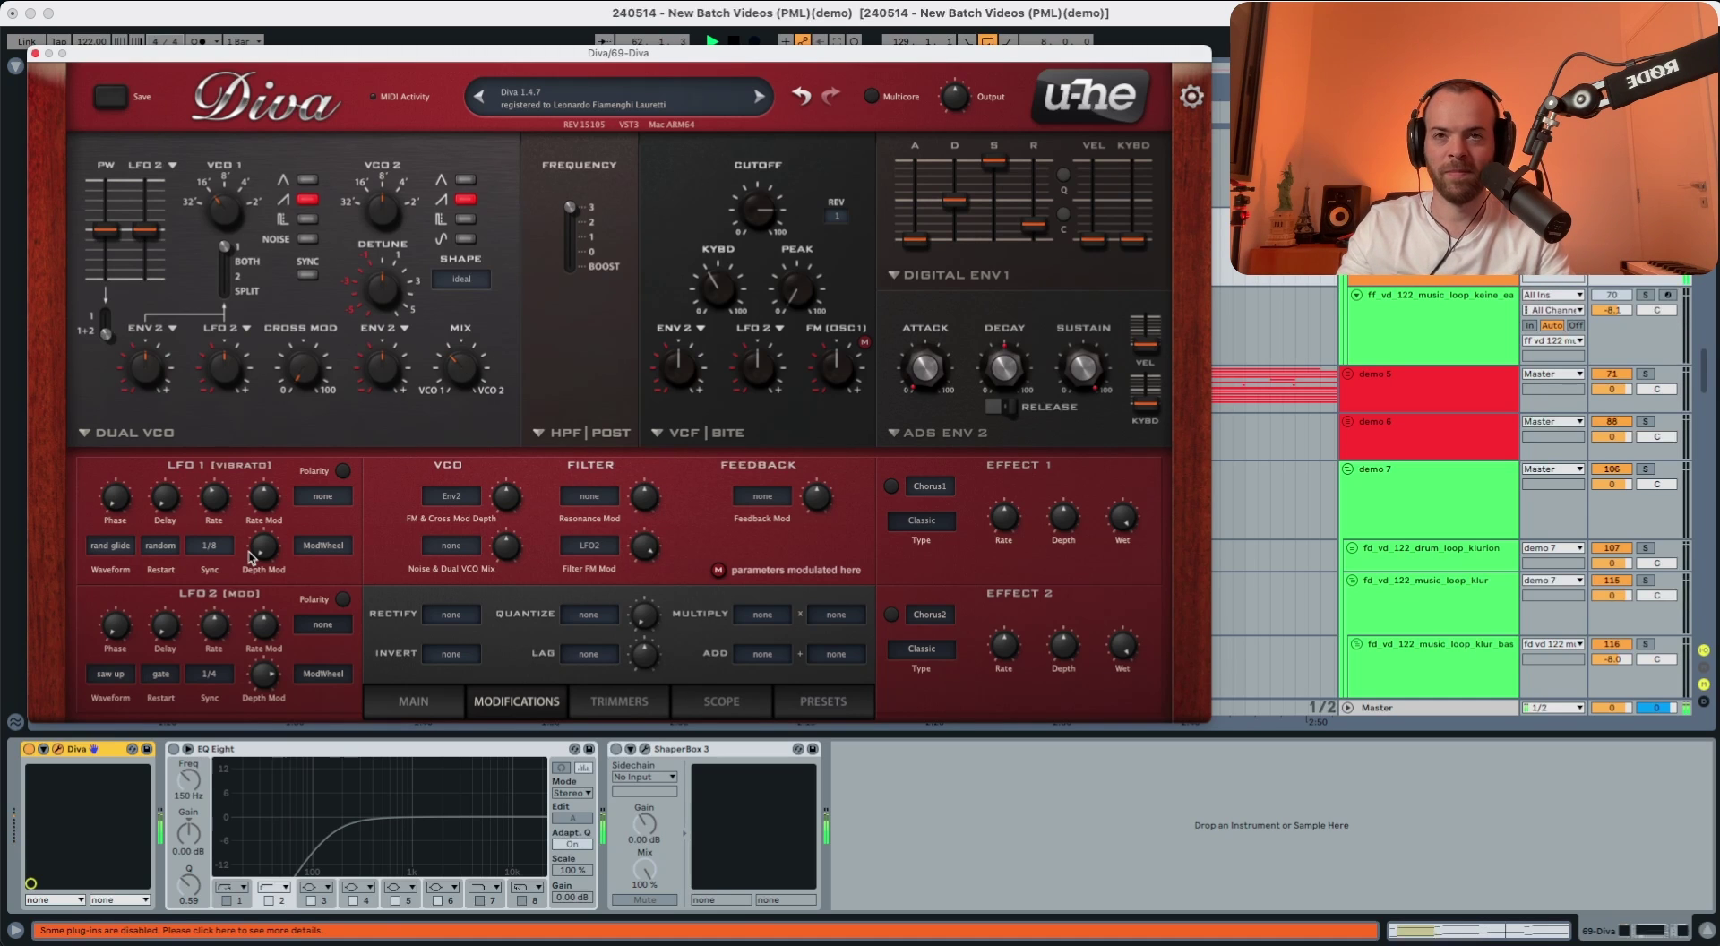
pyautogui.moveTo(252, 555); pyautogui.dragTo(255, 466)
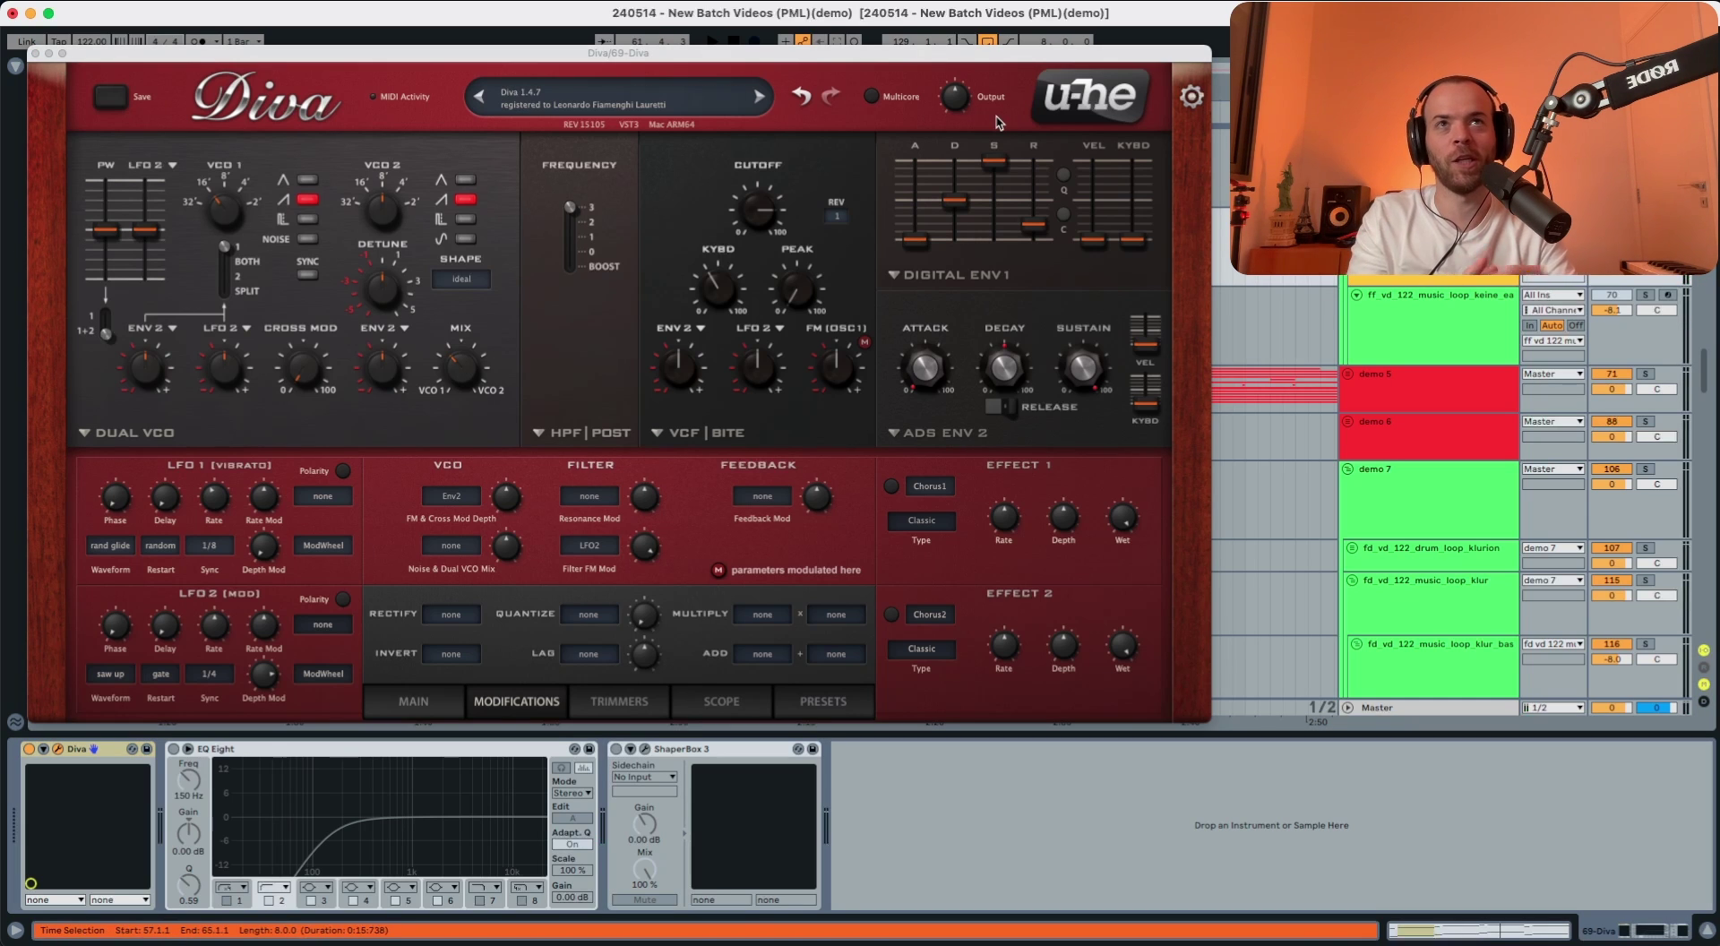
# Step: Set the synth's main output to 82 and enable the track's EQ Eight while playing the loop
pyautogui.moveTo(961, 102); pyautogui.dragTo(962, 112)
pyautogui.press('space')
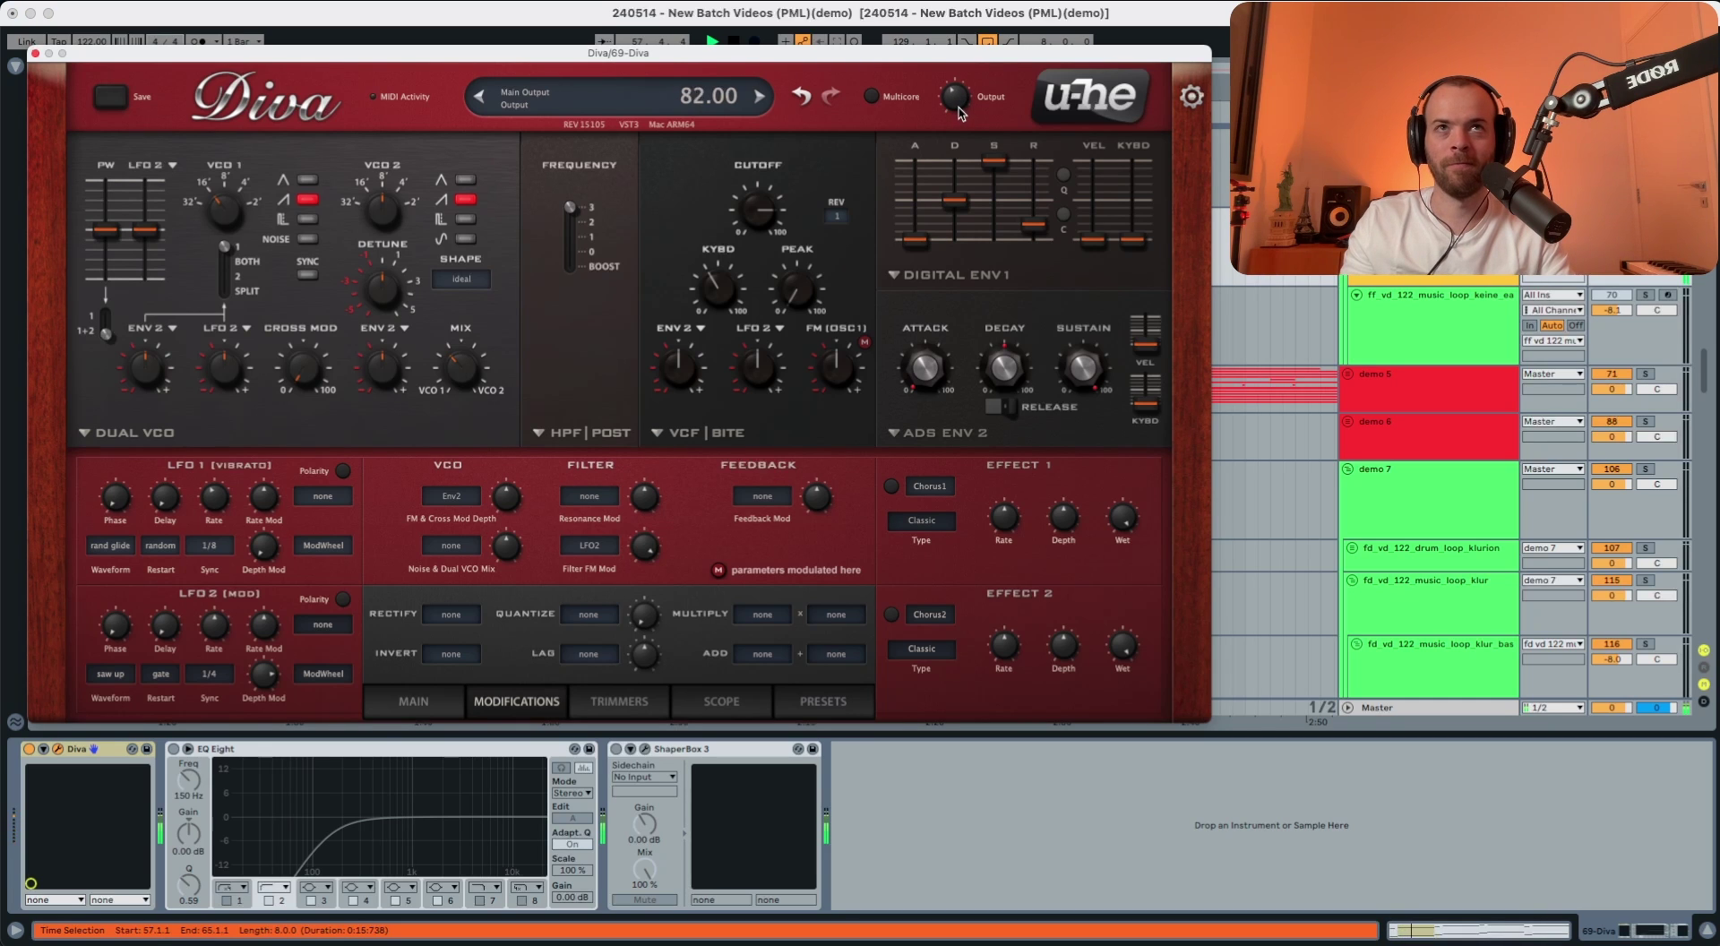
pyautogui.click(175, 755)
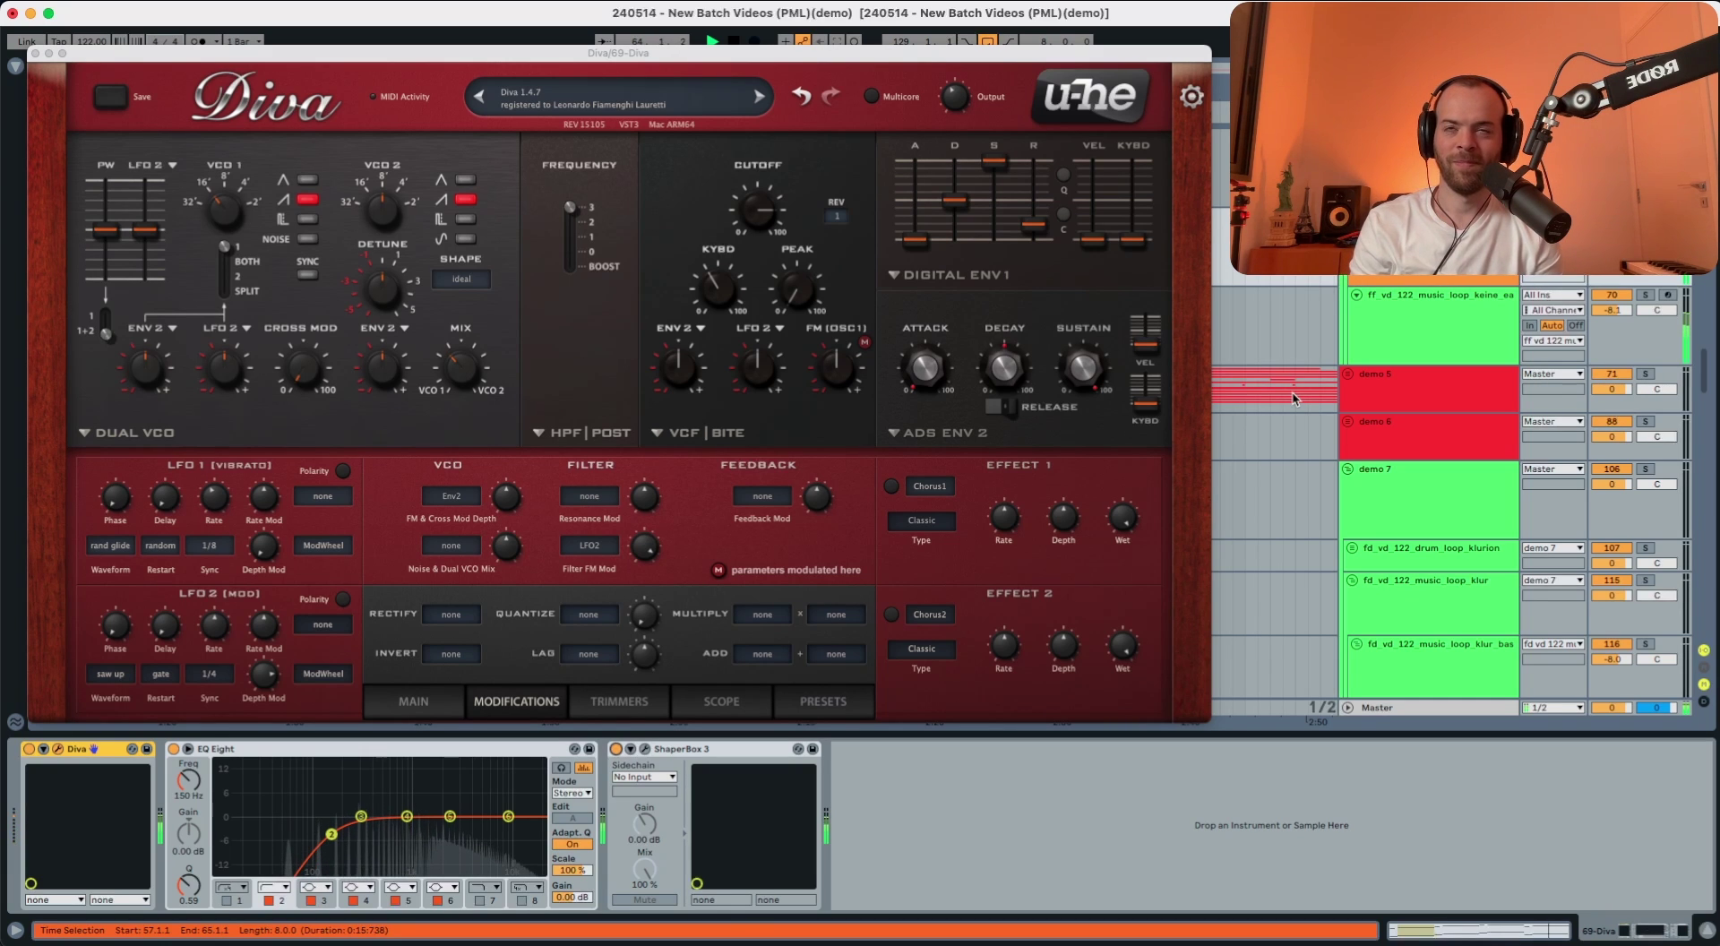
pyautogui.press('space')
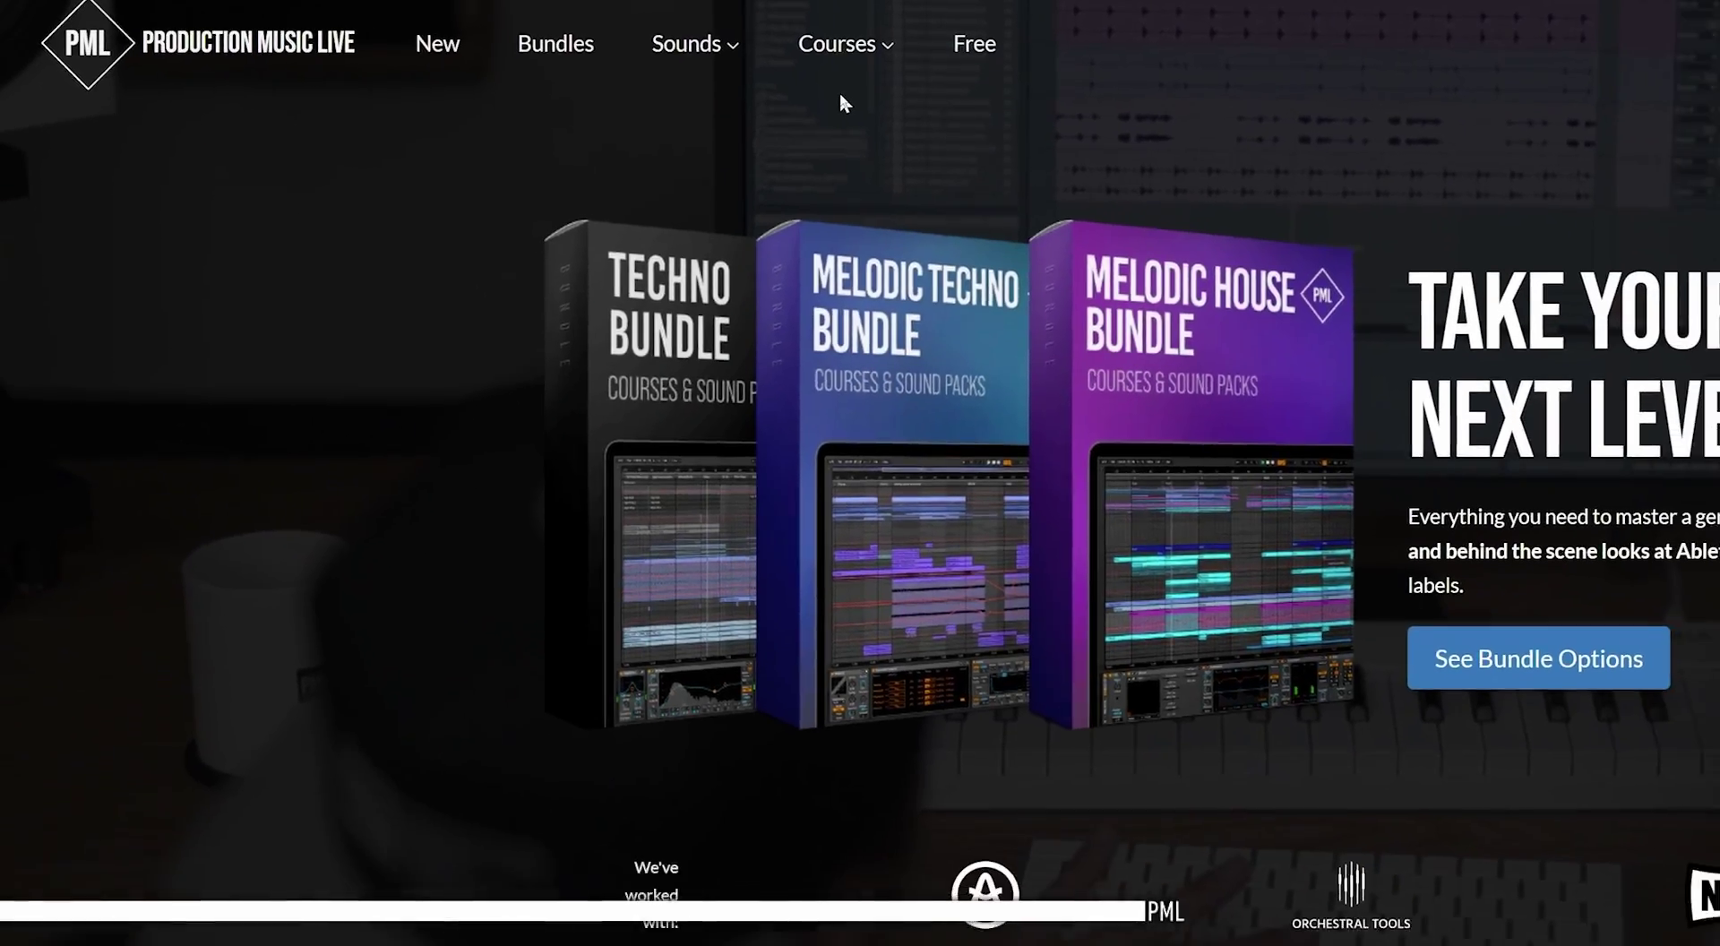
pyautogui.moveTo(945, 51)
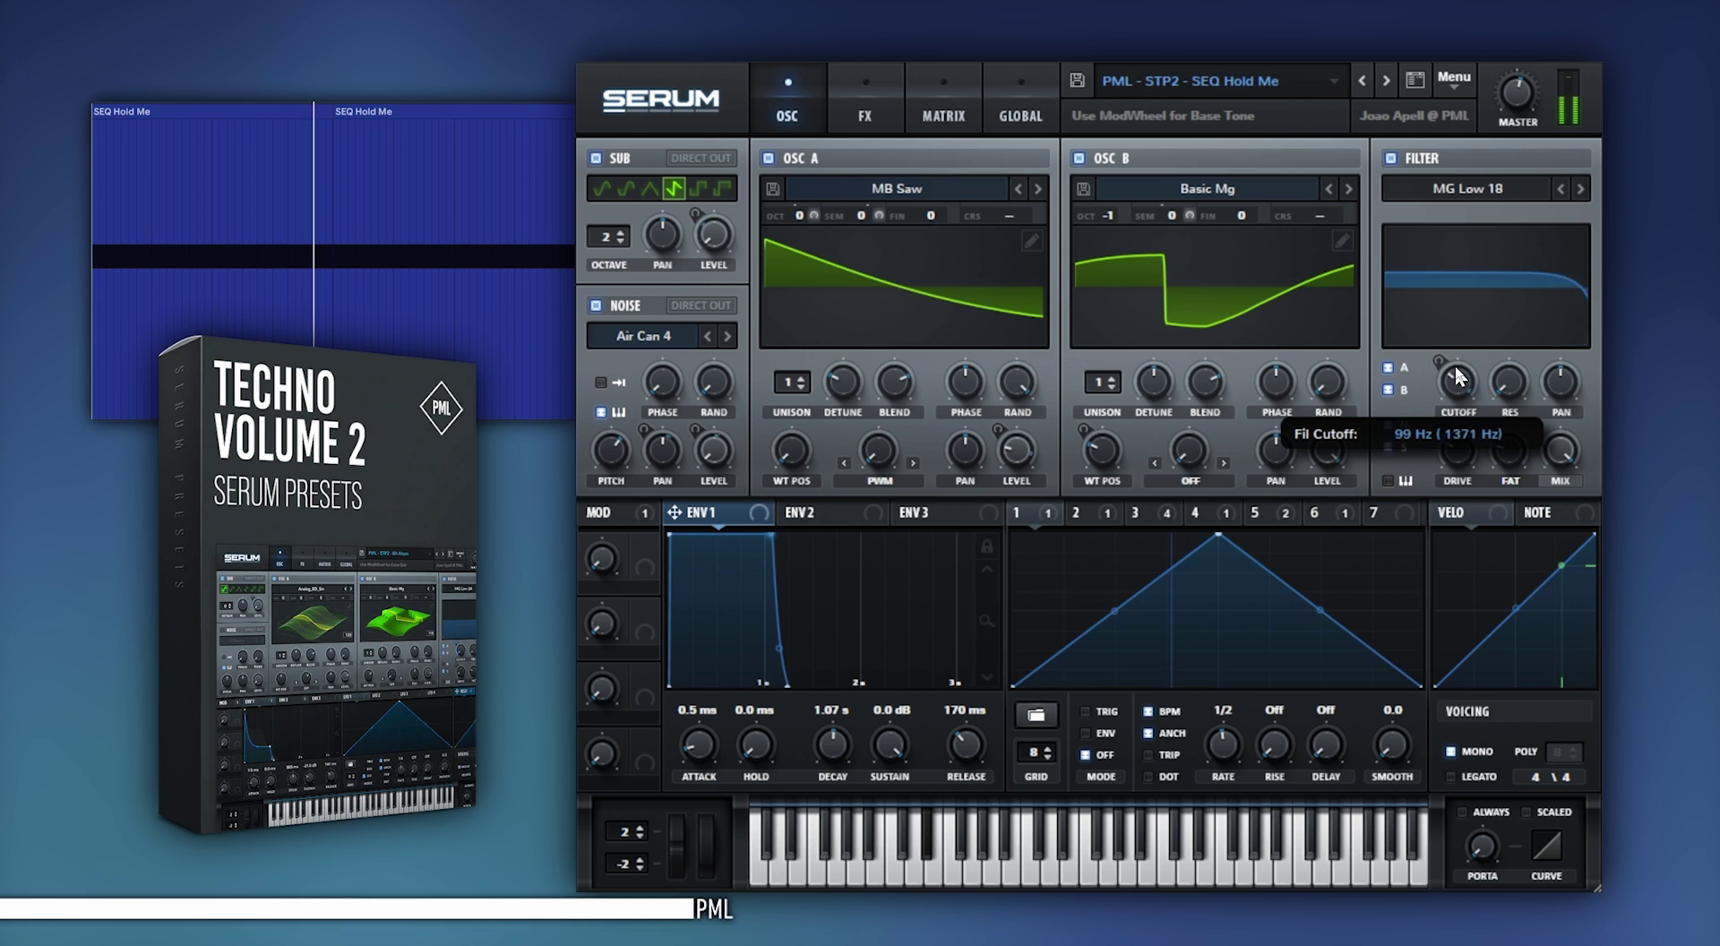
pyautogui.moveTo(1458, 351); pyautogui.dragTo(1449, 367)
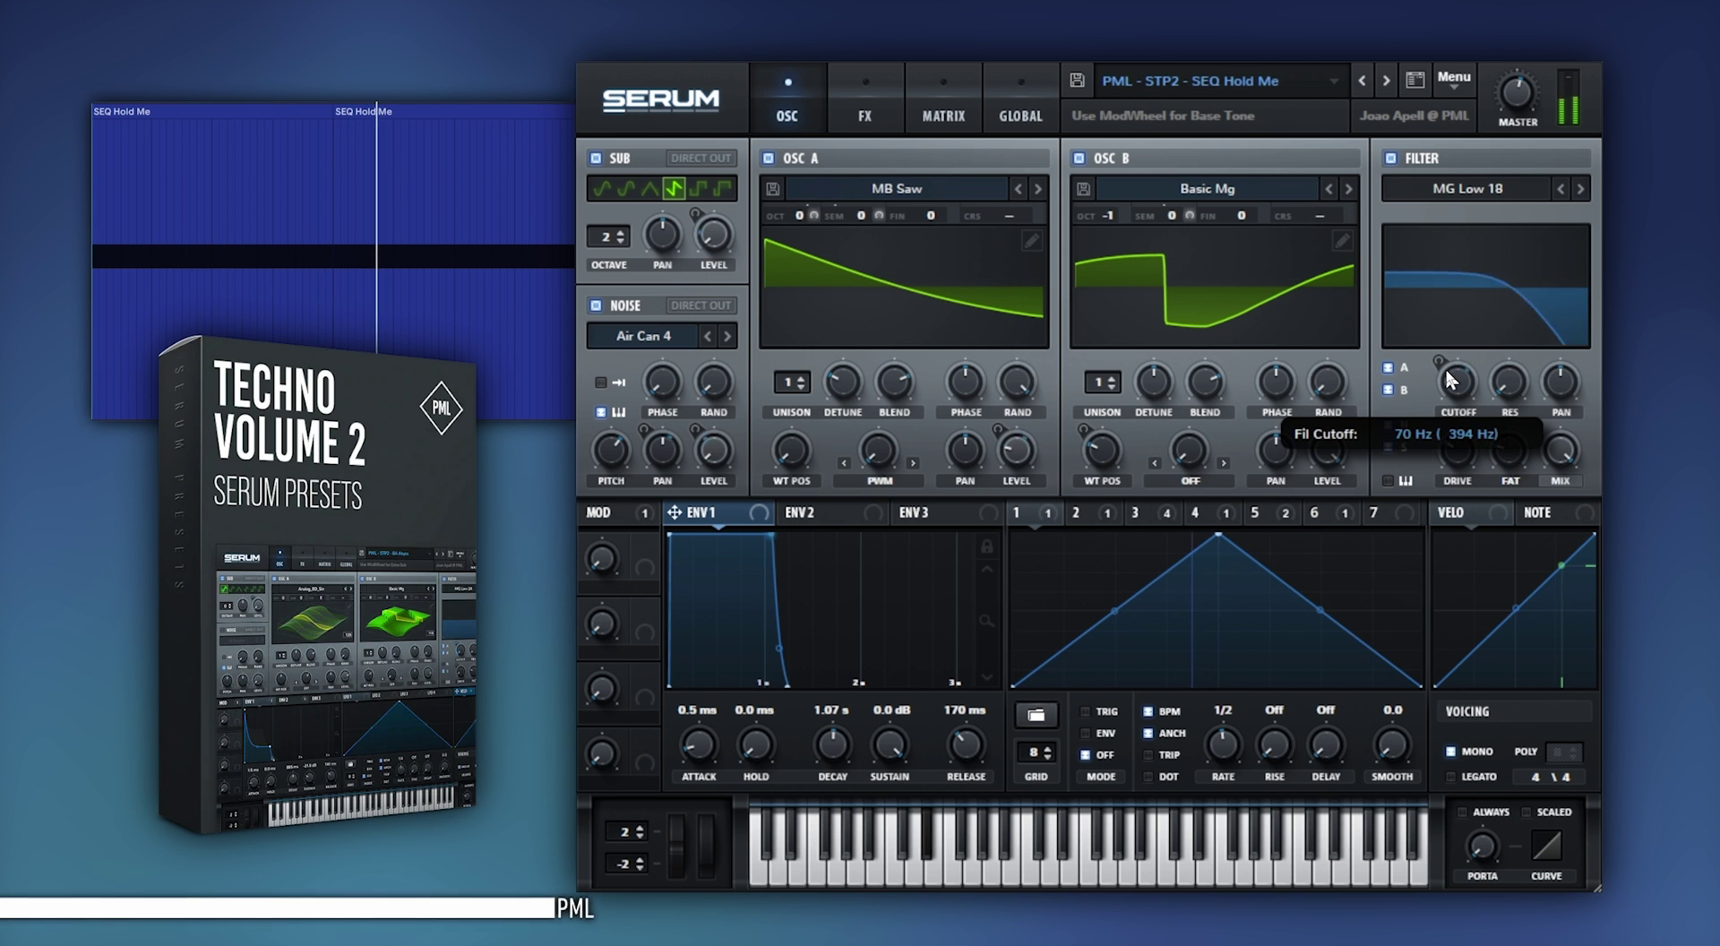